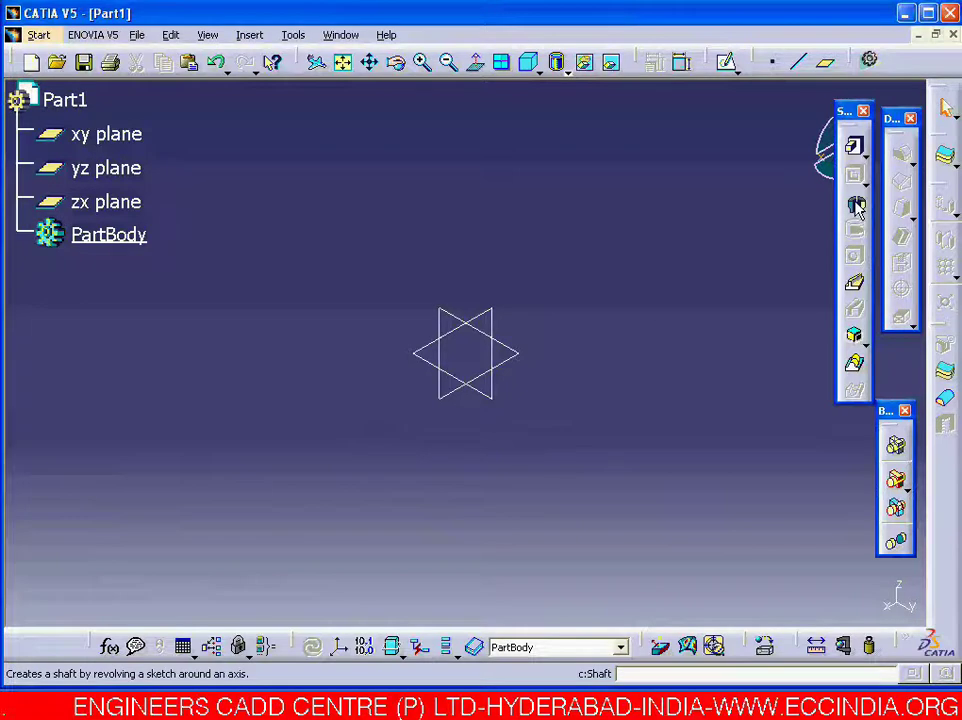
pyautogui.click(855, 205)
pyautogui.moveTo(756, 221); pyautogui.dragTo(712, 178)
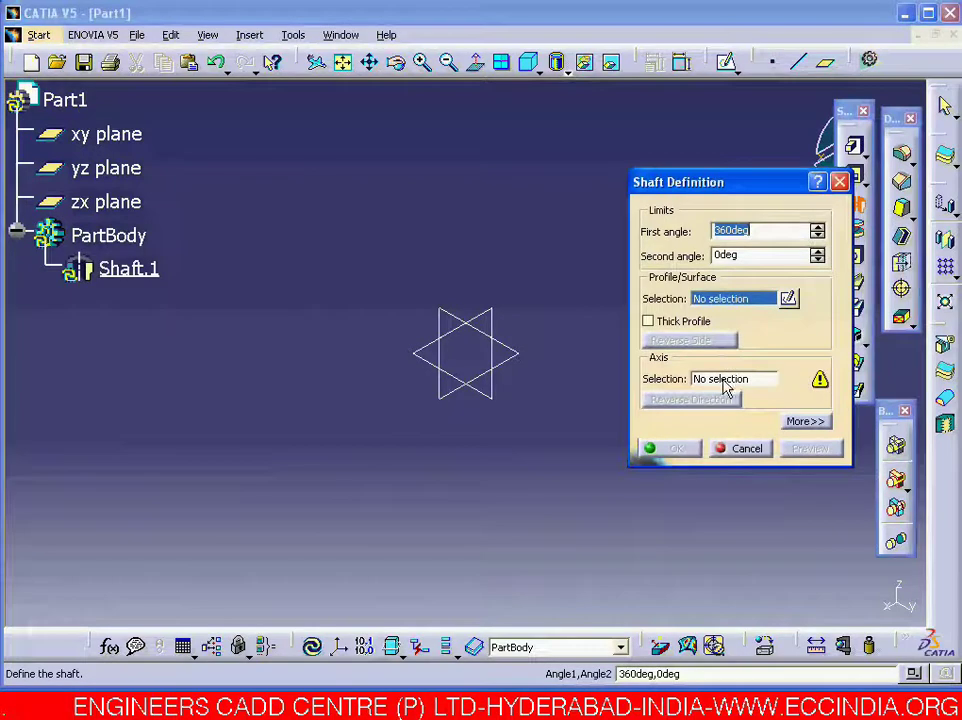
pyautogui.click(749, 450)
# Sketch a closed five-sided profile from the origin on the zx plane, about 22 mm wide and 40 mm high, and exit the sketch
pyautogui.click(727, 63)
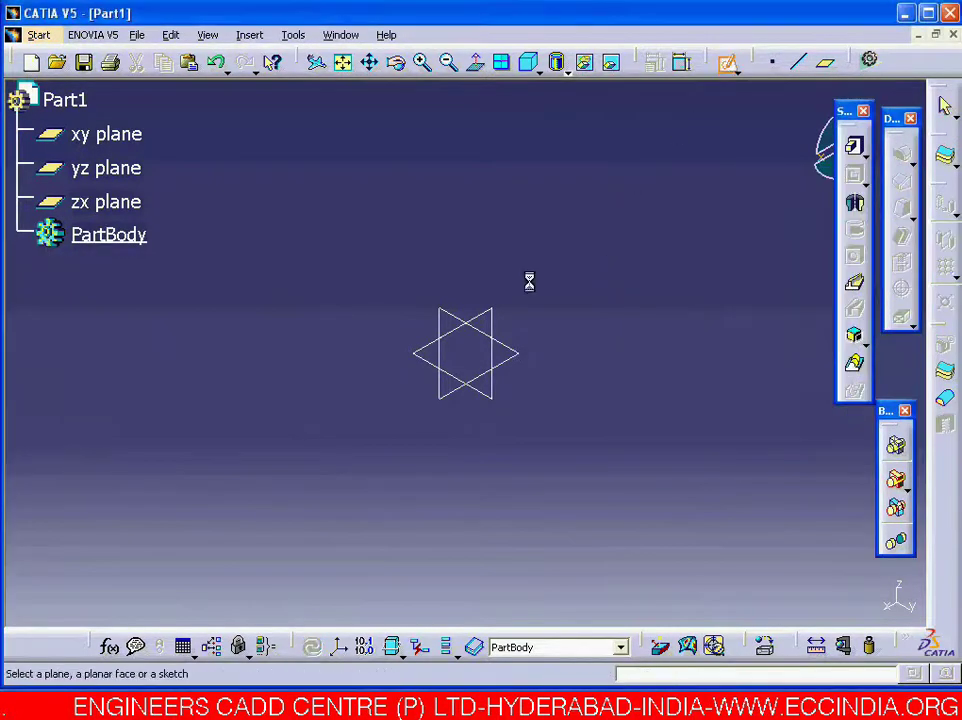
pyautogui.click(481, 316)
pyautogui.click(893, 183)
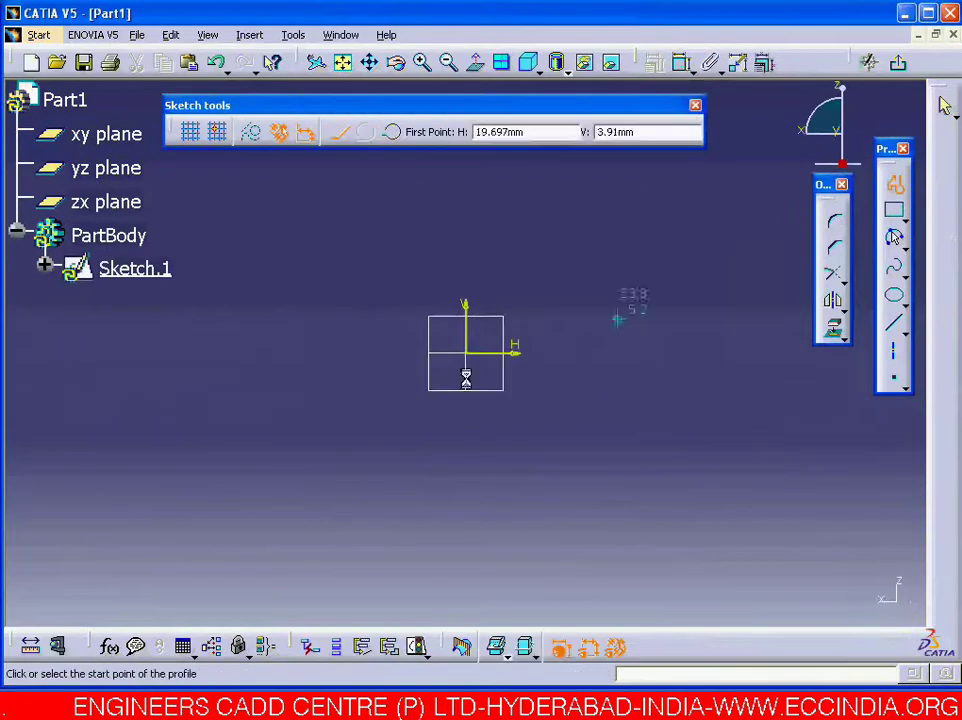
pyautogui.click(466, 352)
pyautogui.click(564, 352)
pyautogui.click(609, 232)
pyautogui.moveTo(618, 215)
pyautogui.mouseDown(button='middle')
pyautogui.moveTo(640, 247)
pyautogui.moveTo(635, 370)
pyautogui.mouseUp(button='middle')
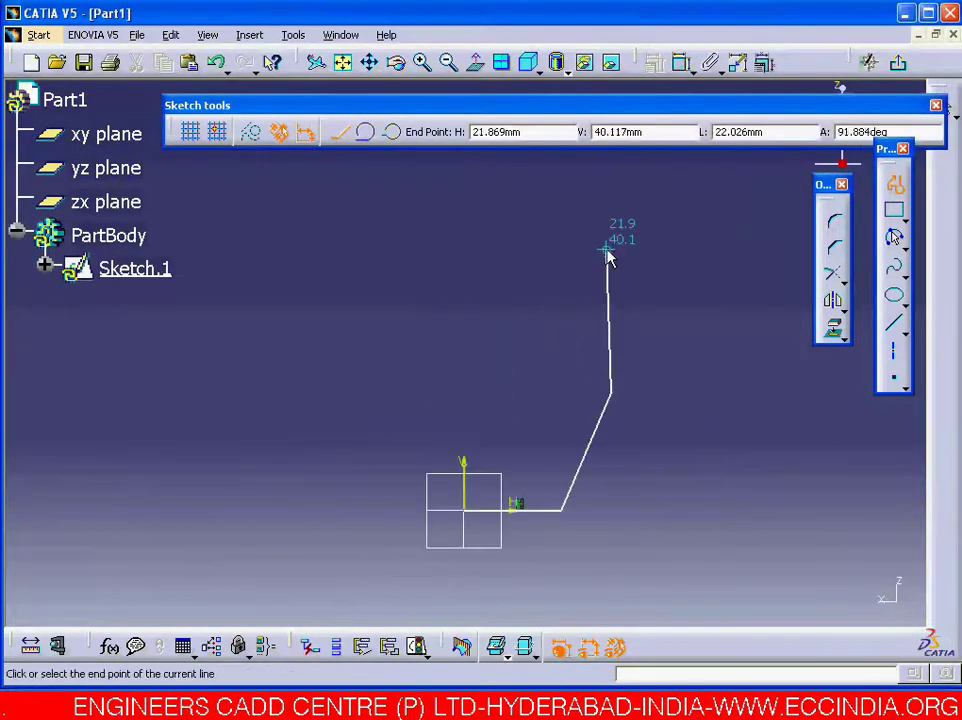
pyautogui.click(610, 243)
pyautogui.click(466, 249)
pyautogui.click(464, 510)
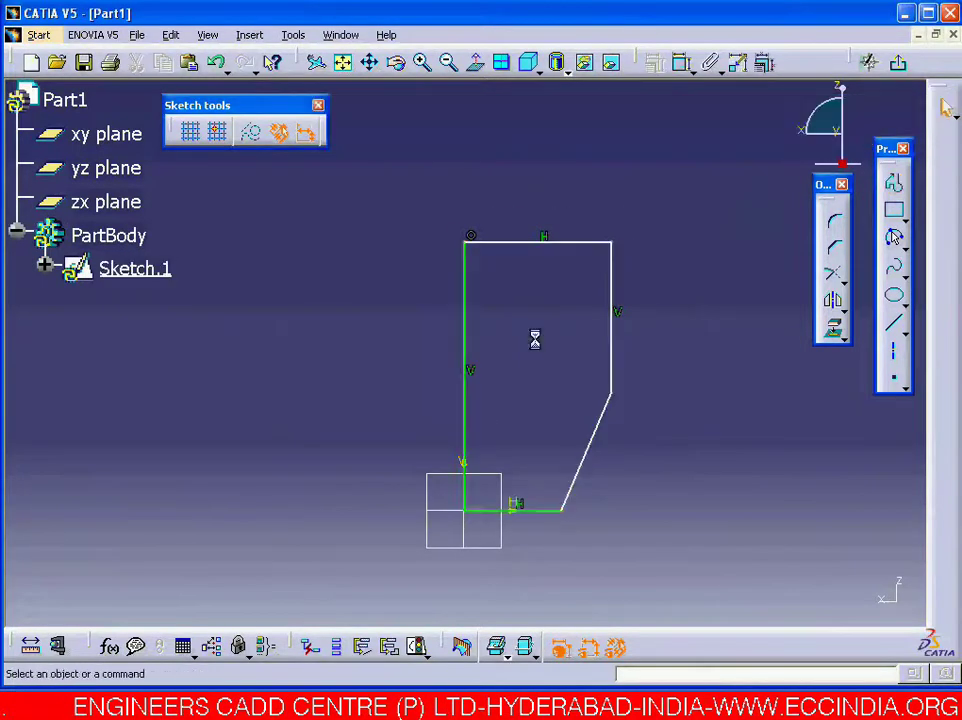
pyautogui.moveTo(584, 329); pyautogui.dragTo(591, 243, button='middle')
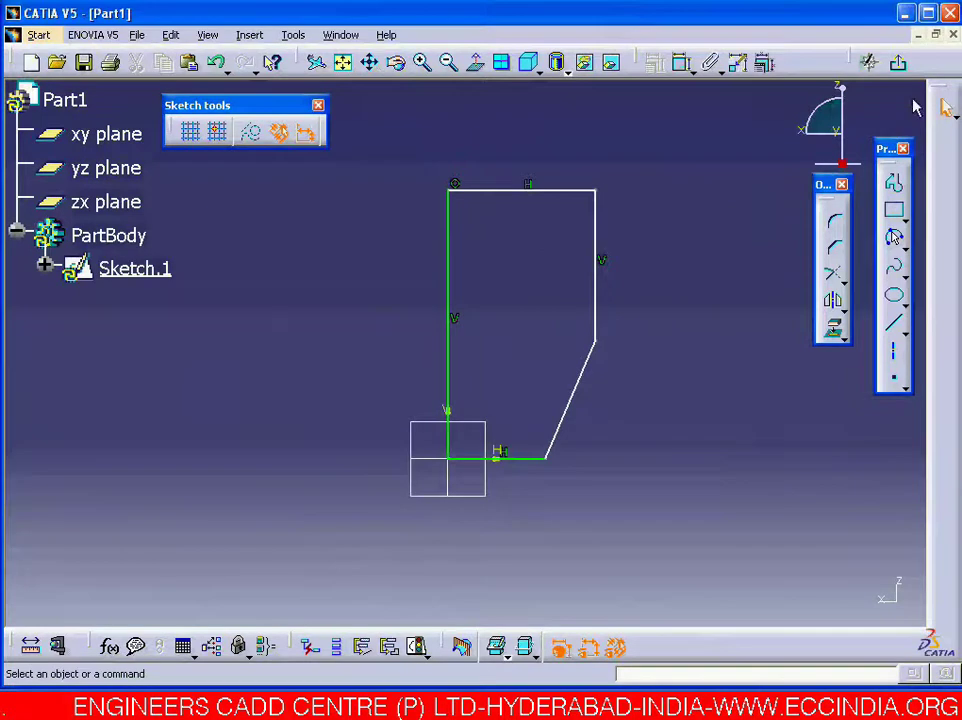
pyautogui.click(901, 68)
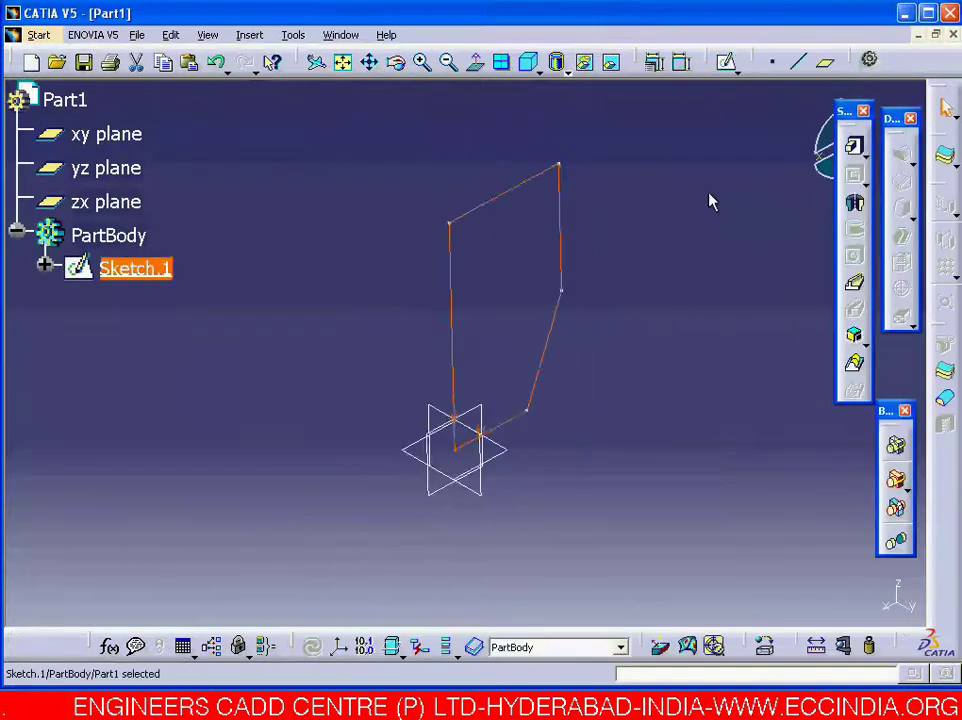
# Define a shaft from the sketched profile with the Z Axis as its axis of revolution
pyautogui.click(856, 207)
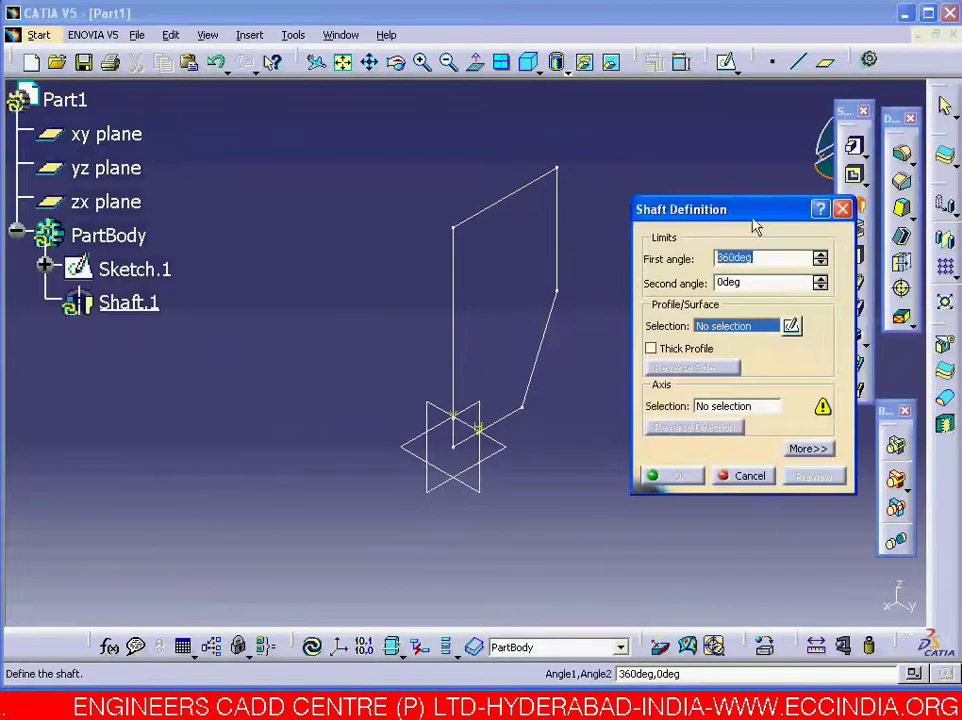
pyautogui.moveTo(737, 209); pyautogui.dragTo(743, 175)
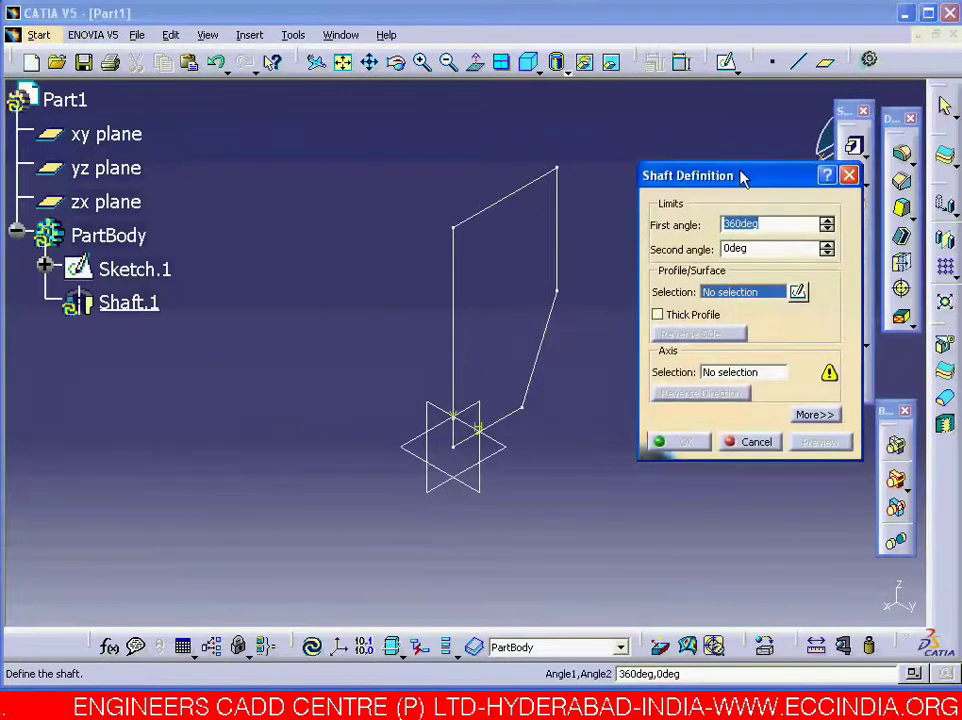
pyautogui.click(516, 203)
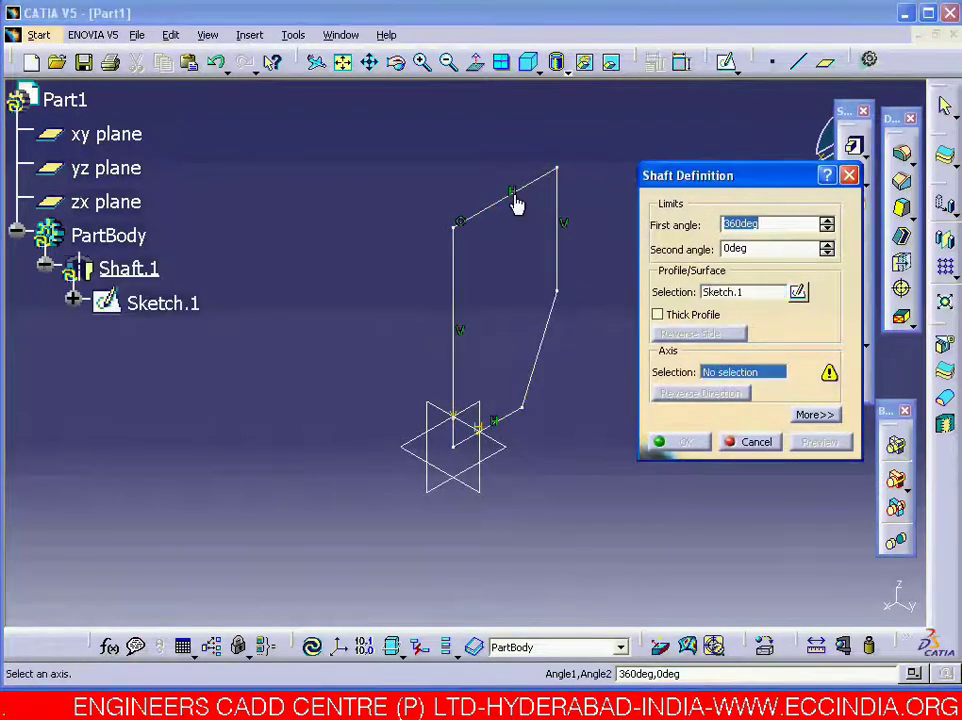
pyautogui.rightClick(730, 380)
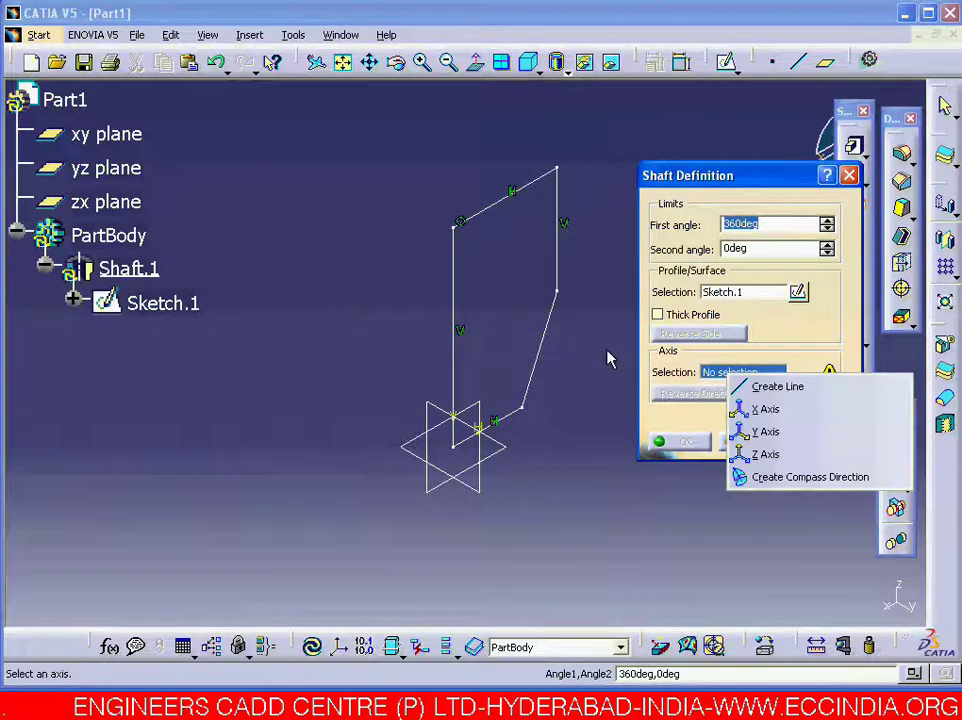
pyautogui.click(612, 389)
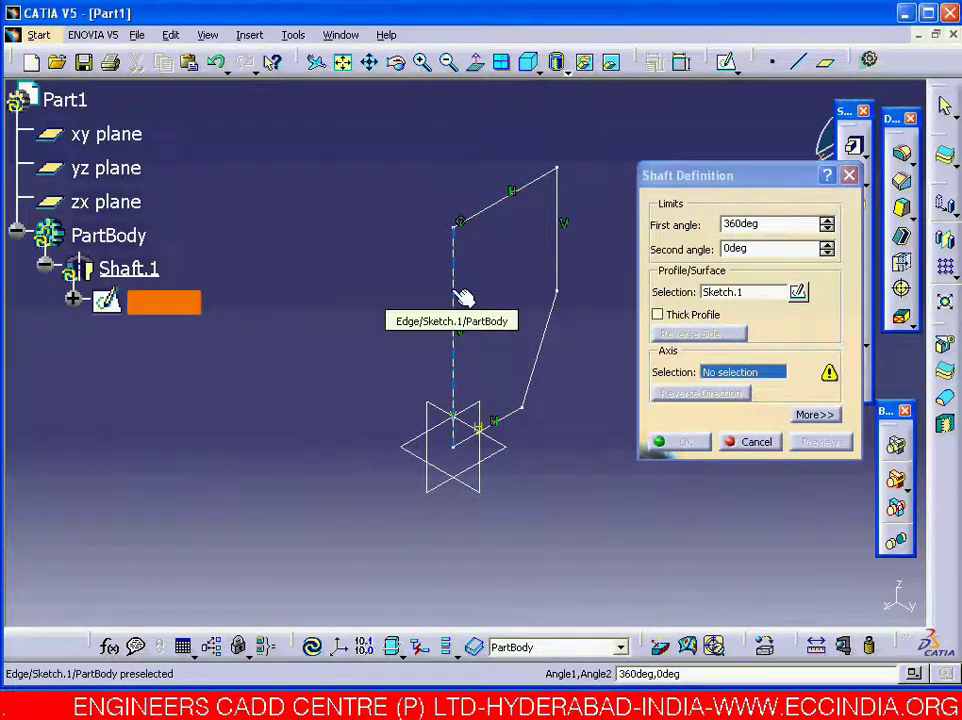
pyautogui.rightClick(716, 378)
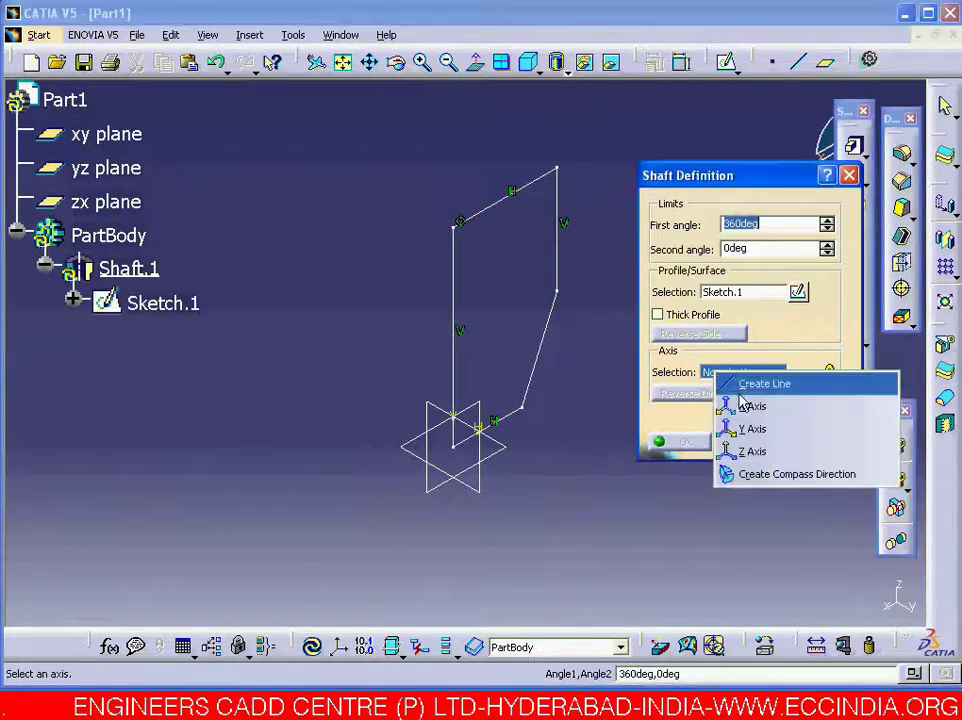
pyautogui.click(745, 453)
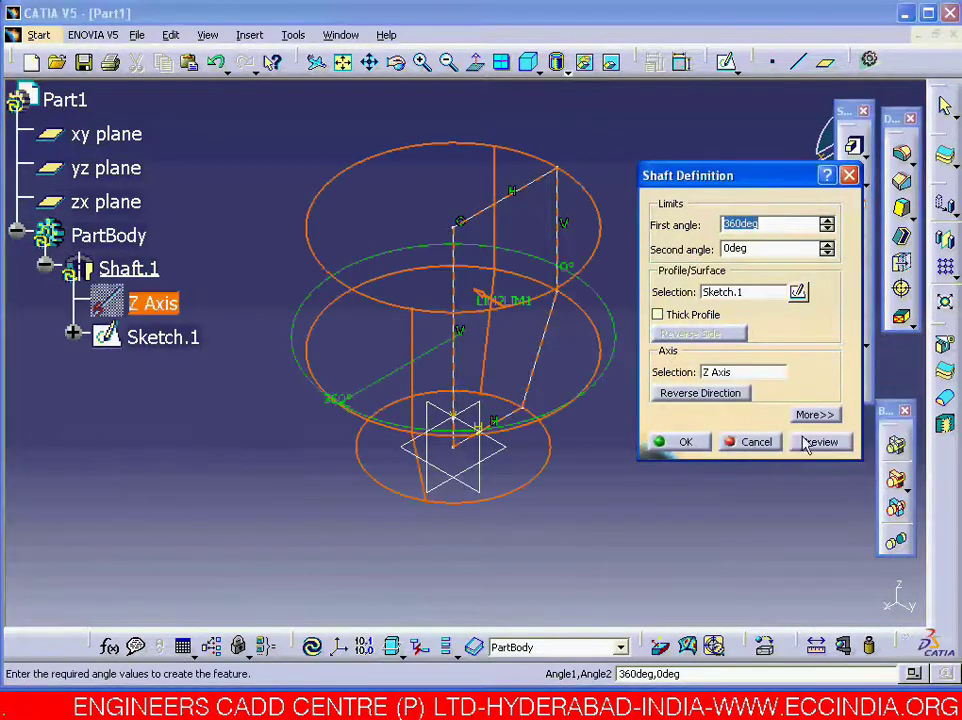
# Set the shaft's first angle to 180 degrees and preview the partial revolution
pyautogui.moveTo(484, 236); pyautogui.dragTo(522, 292, button='middle')
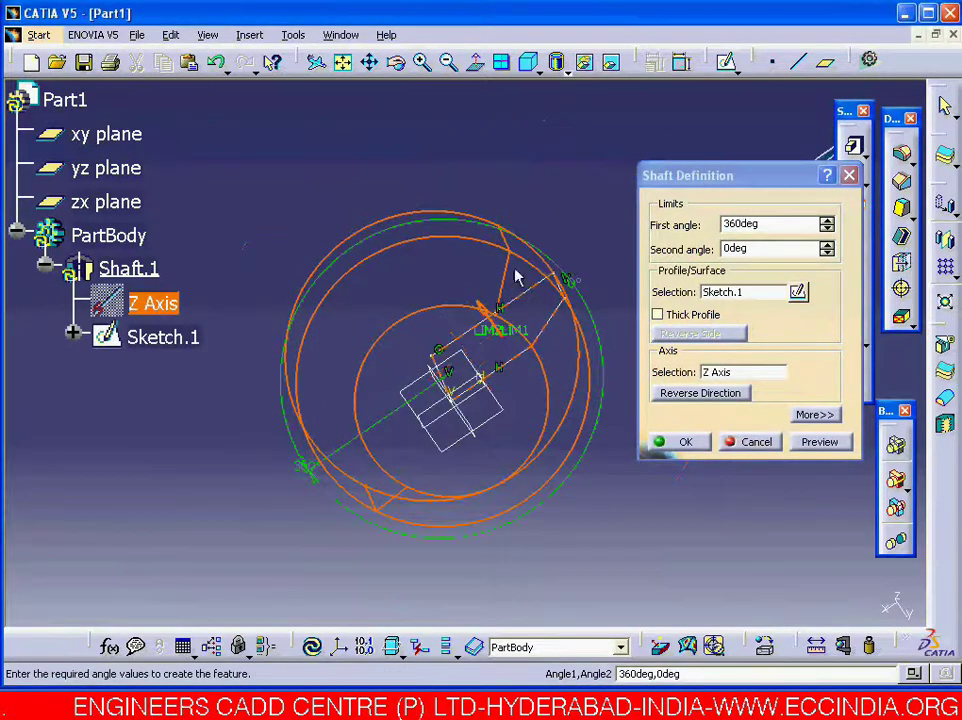
pyautogui.click(721, 224)
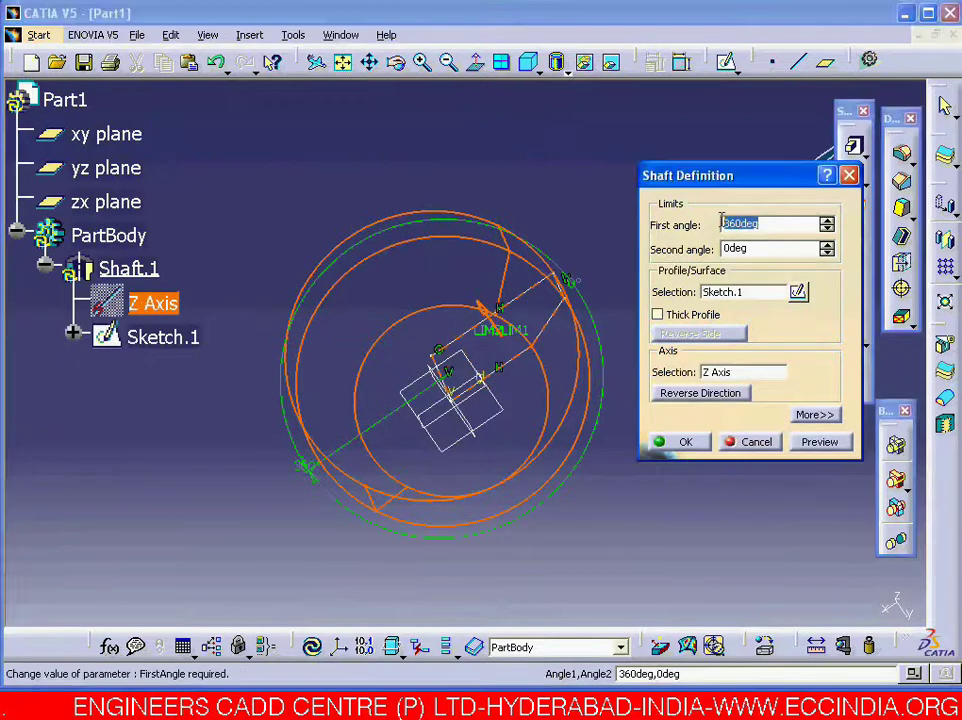
pyautogui.write('180')
pyautogui.press('Return')
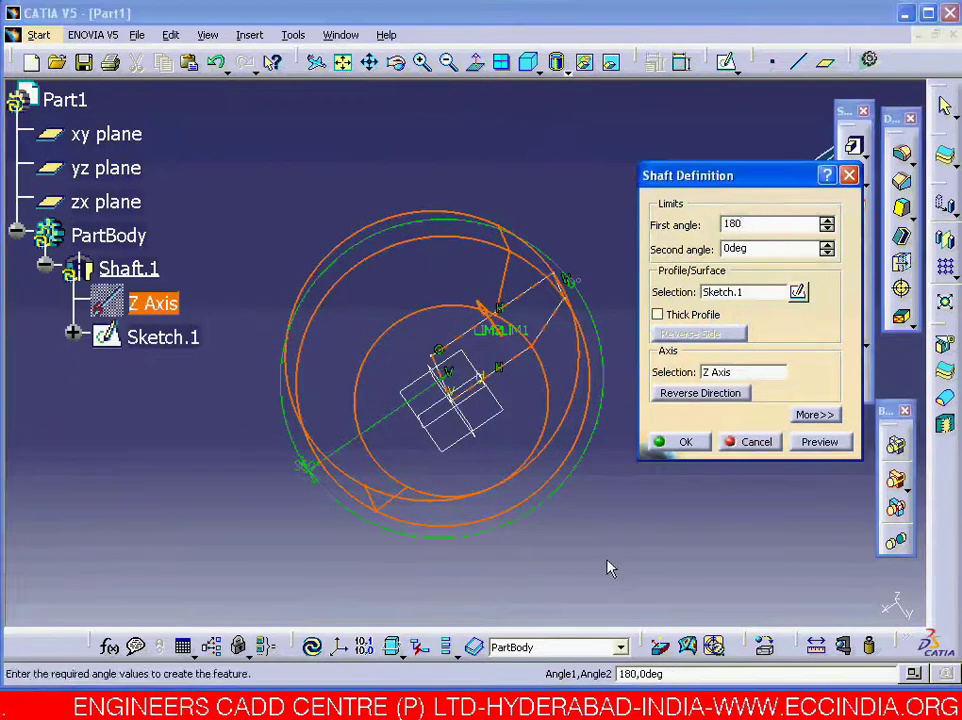
pyautogui.click(818, 441)
pyautogui.moveTo(548, 418); pyautogui.dragTo(528, 457, button='middle')
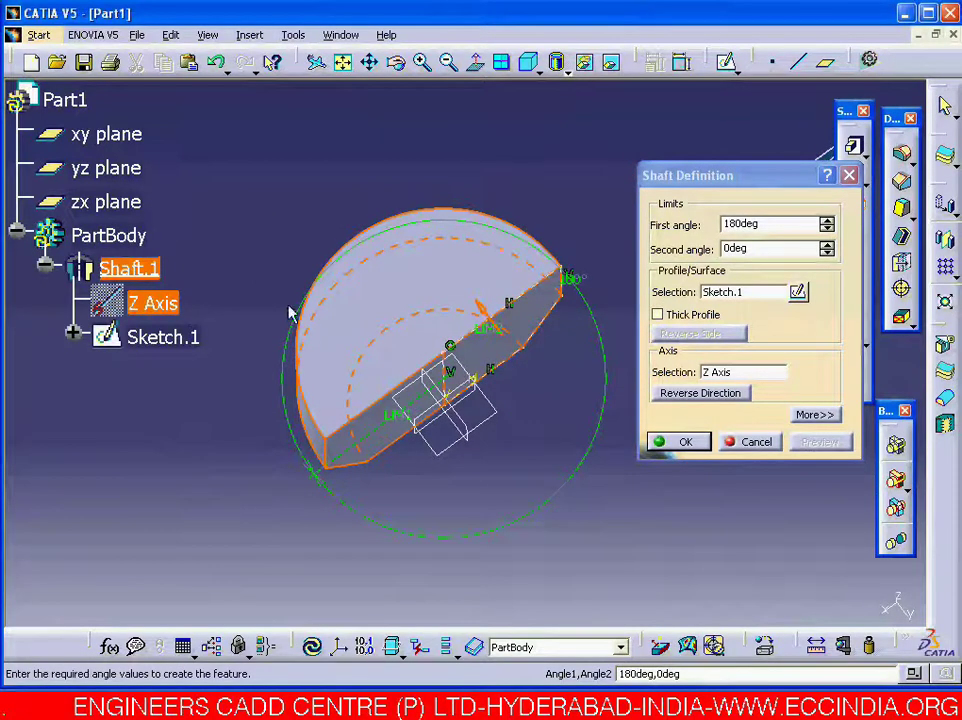
# Increase the shaft's first angle to 199 degrees and its second angle to 37 degrees, previewing each change
pyautogui.click(826, 219)
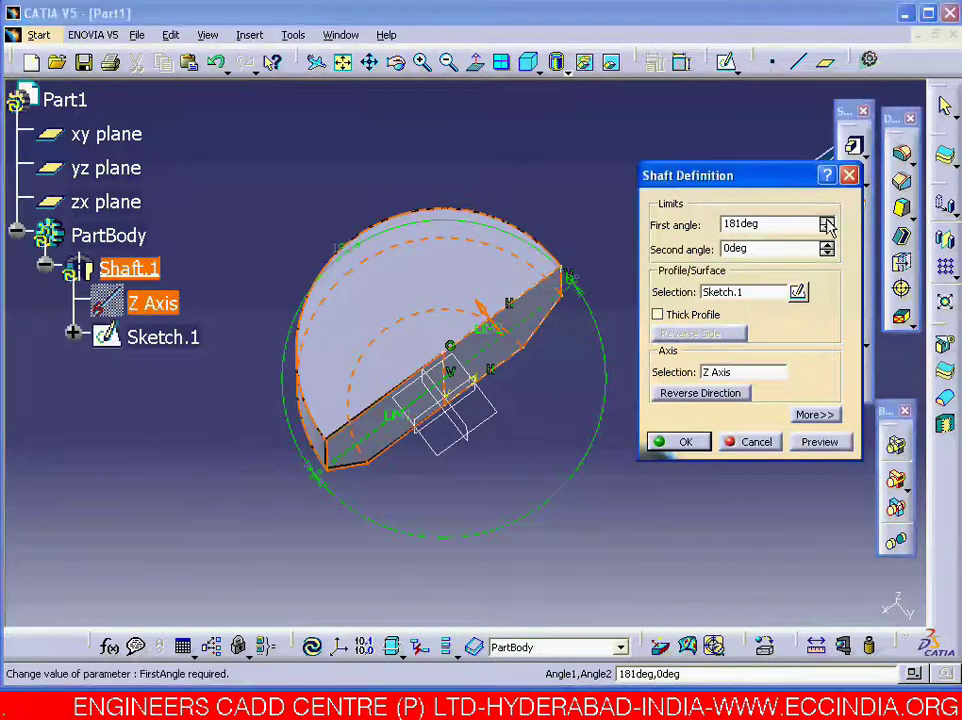
pyautogui.click(826, 219)
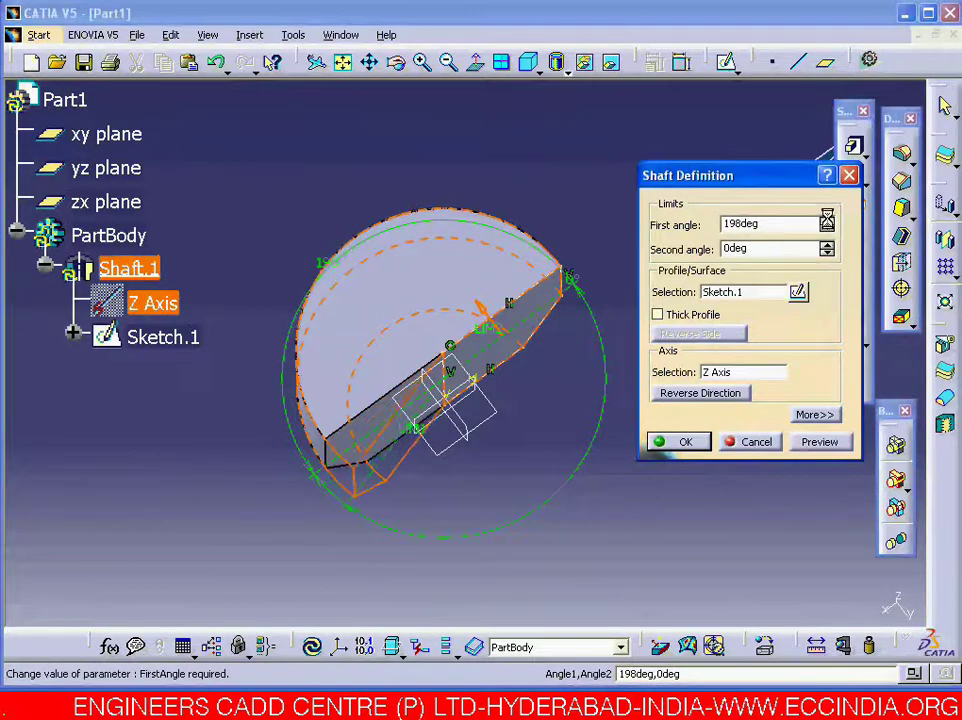
pyautogui.click(820, 442)
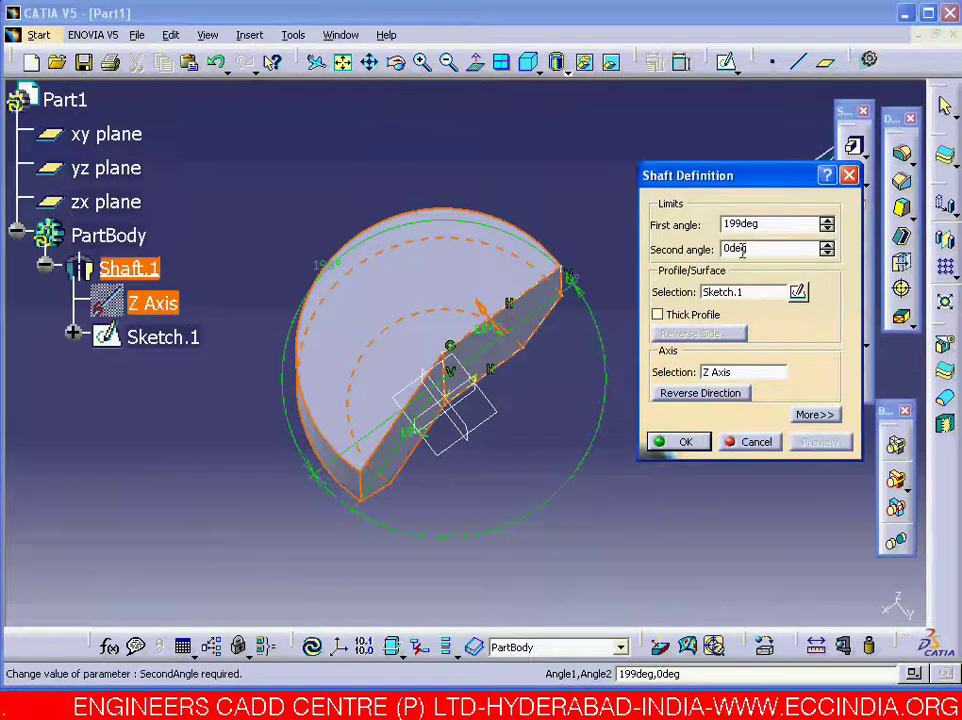
pyautogui.click(826, 243)
pyautogui.moveTo(826, 244); pyautogui.dragTo(826, 244)
pyautogui.click(818, 441)
pyautogui.moveTo(569, 490); pyautogui.dragTo(590, 369, button='middle')
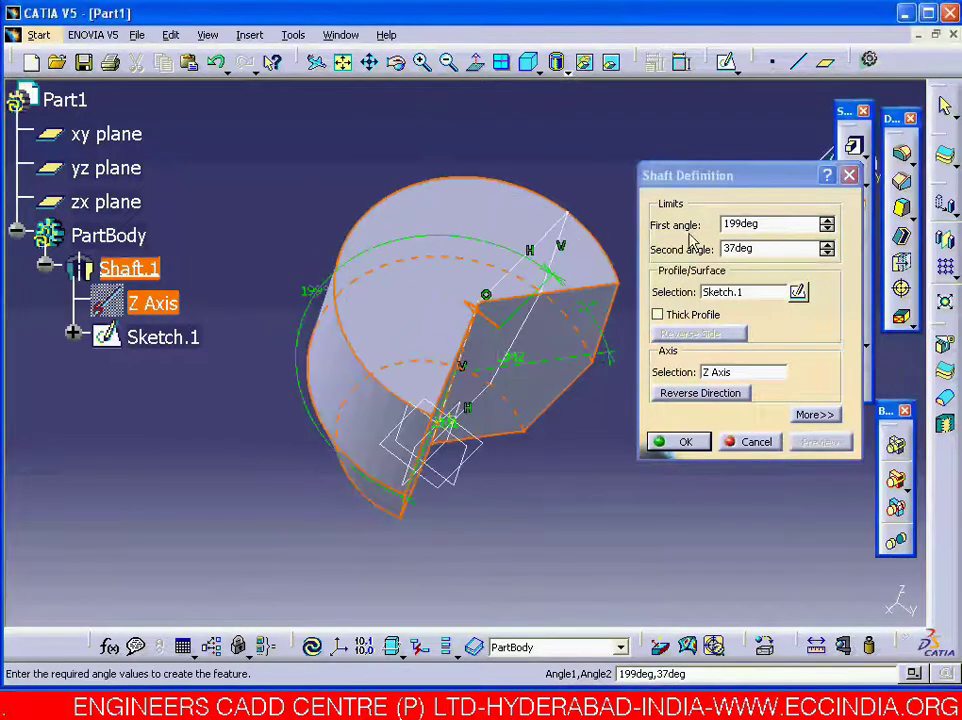
# Set the shaft's second angle to 0 and its first angle to 360 degrees, then preview the full revolution
pyautogui.click(765, 249)
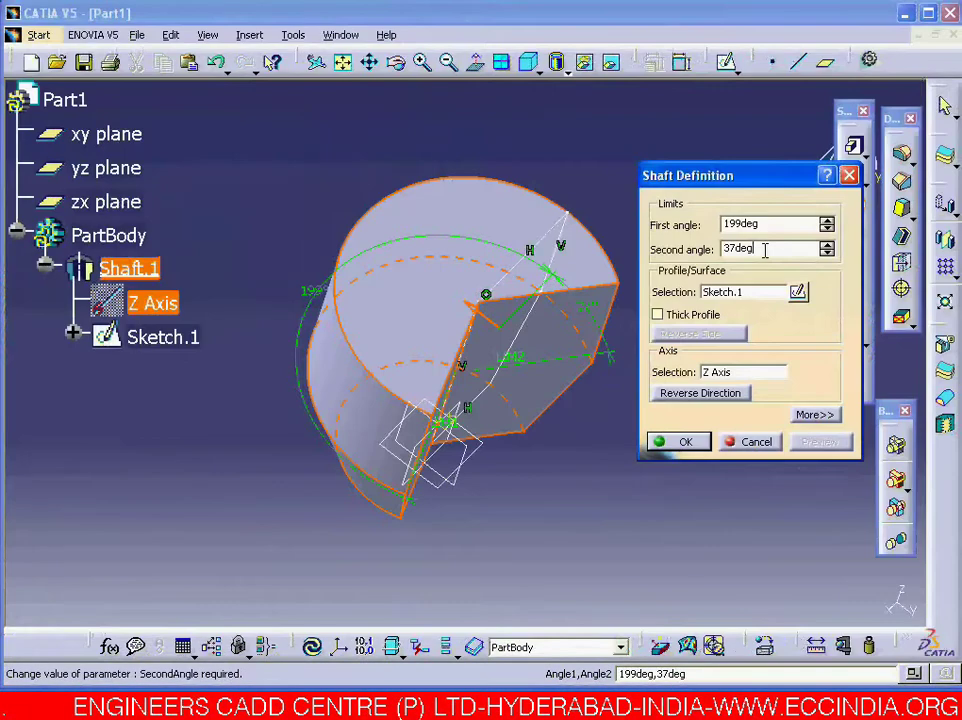
pyautogui.press('Return')
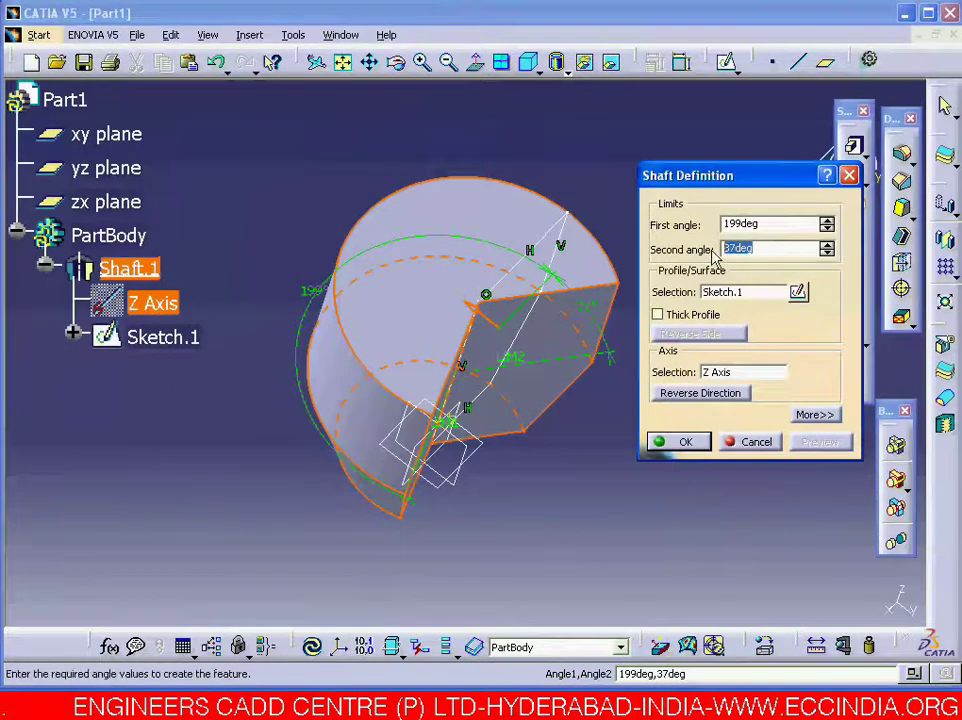
pyautogui.write('0')
pyautogui.doubleClick(733, 224)
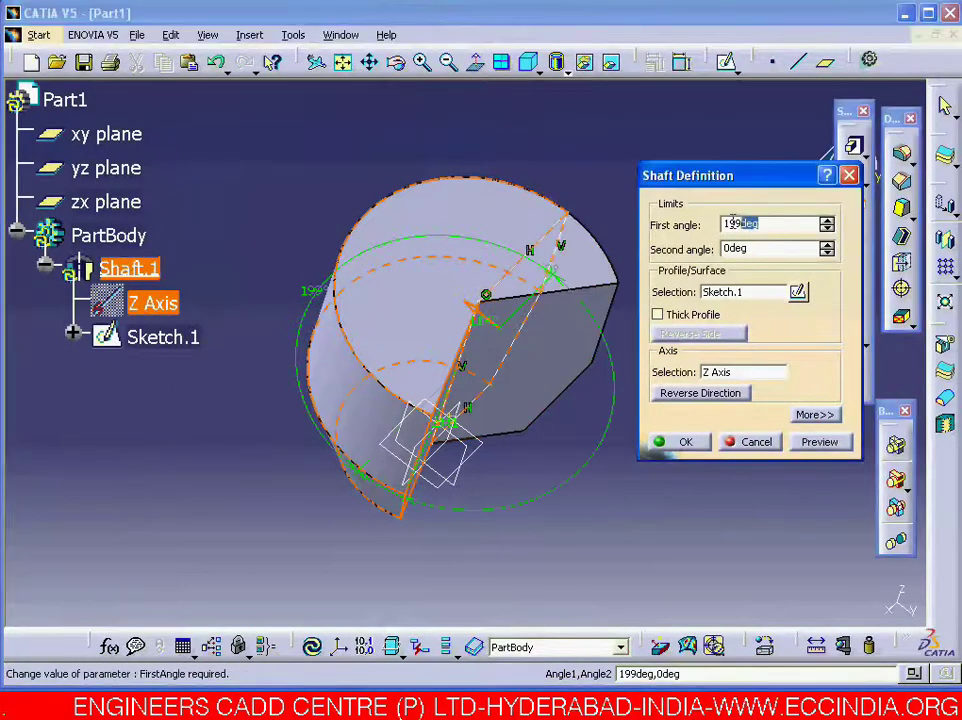
pyautogui.write('360')
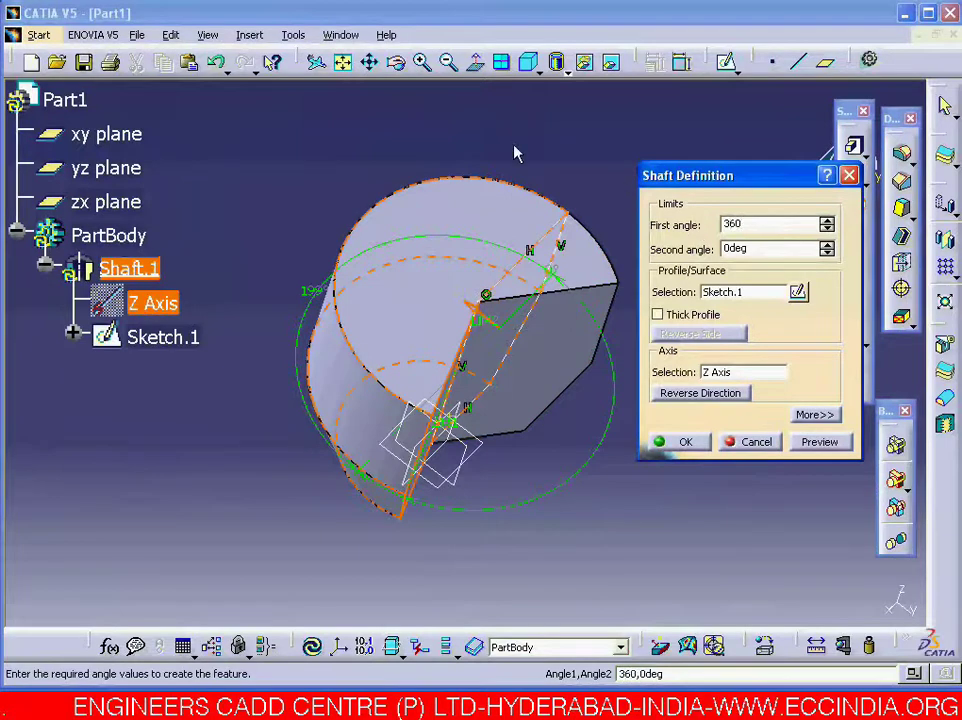
pyautogui.press('Return')
pyautogui.click(808, 441)
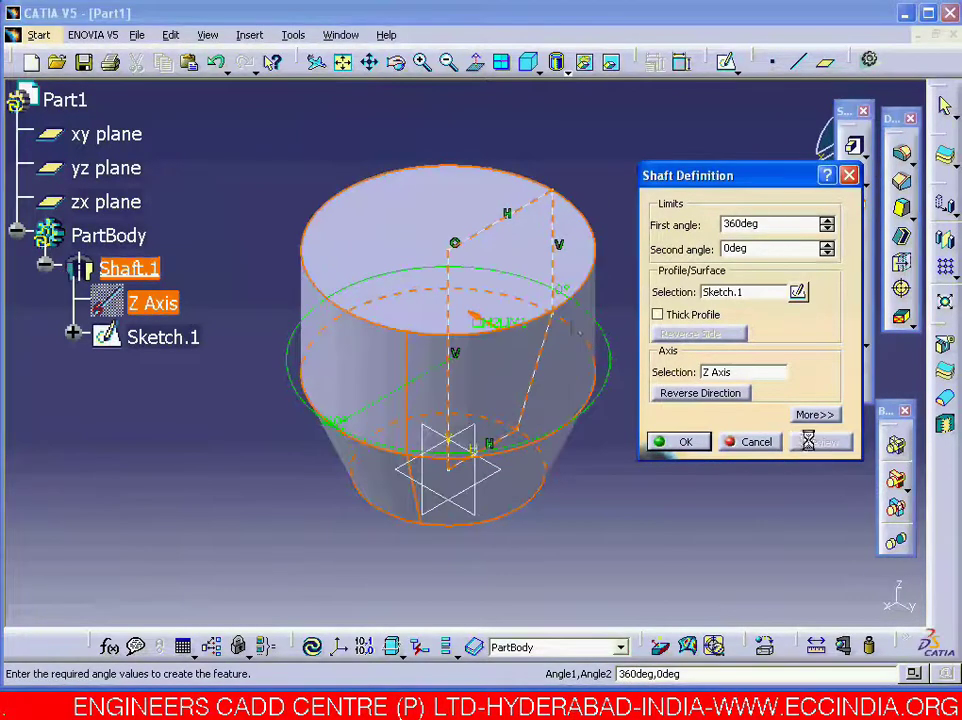
pyautogui.moveTo(485, 279); pyautogui.dragTo(490, 380, button='middle')
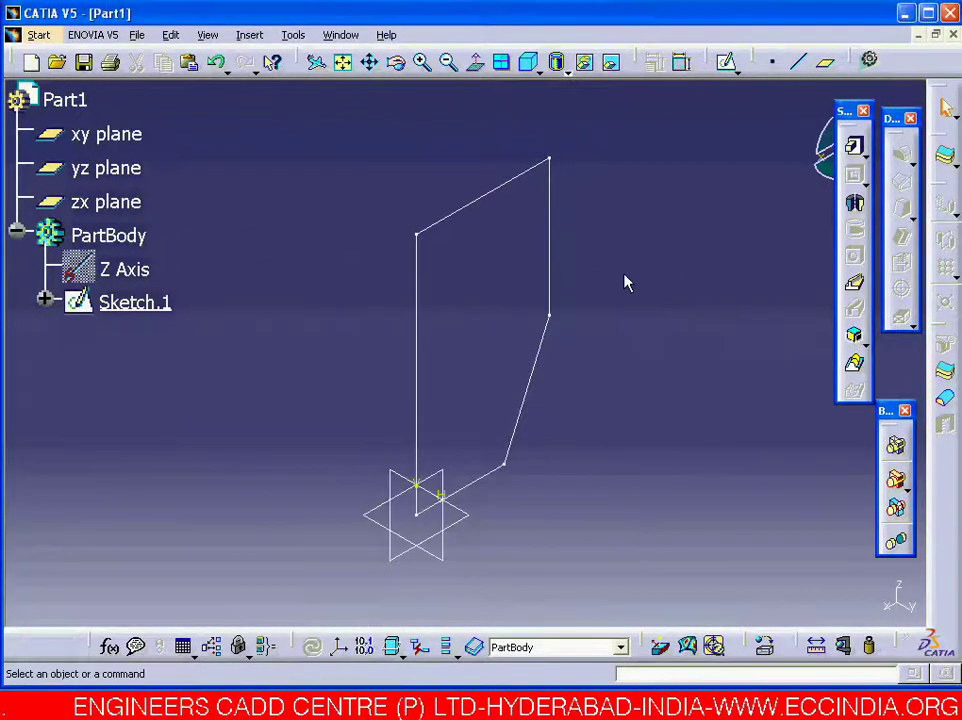
# Start a new shaft from the sketched profile with Thick Profile enabled and Thickness1 set to 2 mm
pyautogui.click(856, 207)
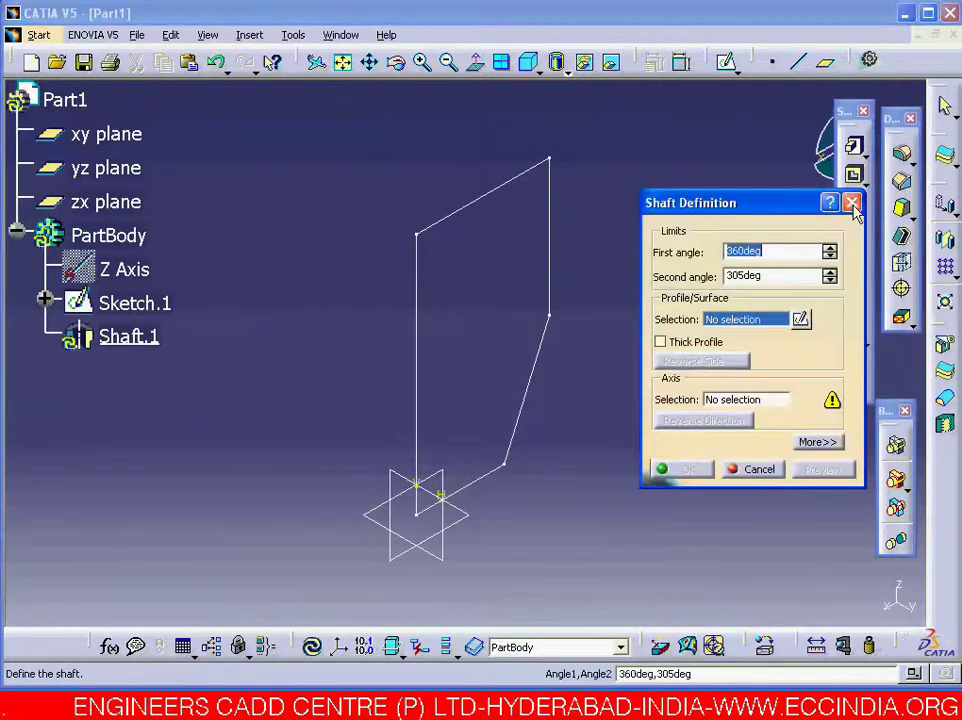
pyautogui.click(514, 192)
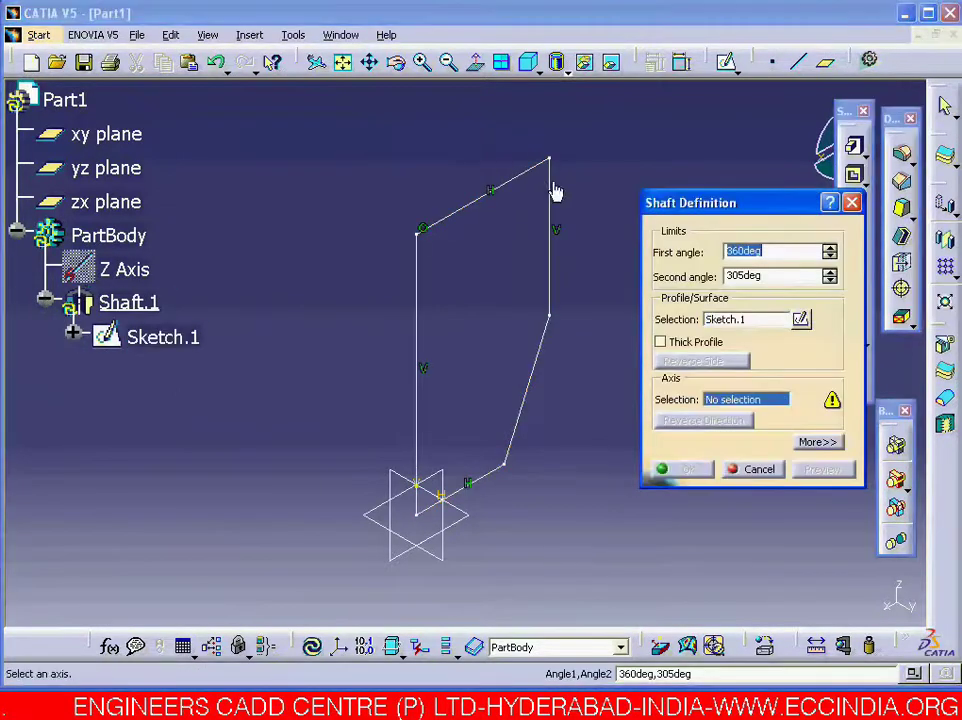
pyautogui.click(690, 343)
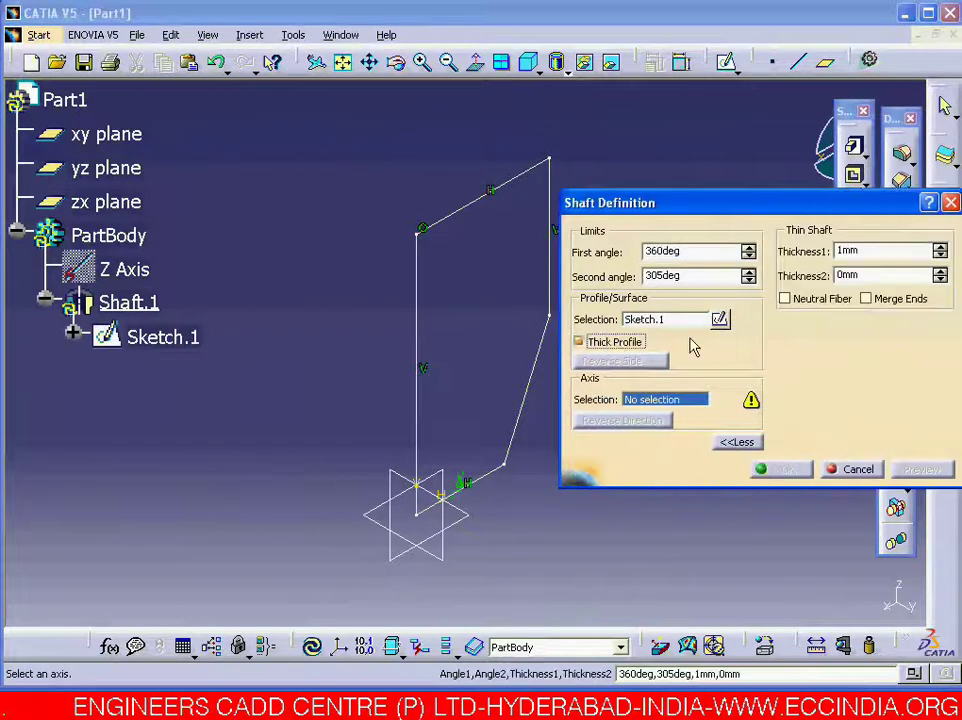
pyautogui.click(850, 251)
pyautogui.doubleClick(850, 251)
pyautogui.write('2')
# Choose the Z Axis as the thin shaft's axis and set the second angle to 0 for the preview
pyautogui.rightClick(627, 399)
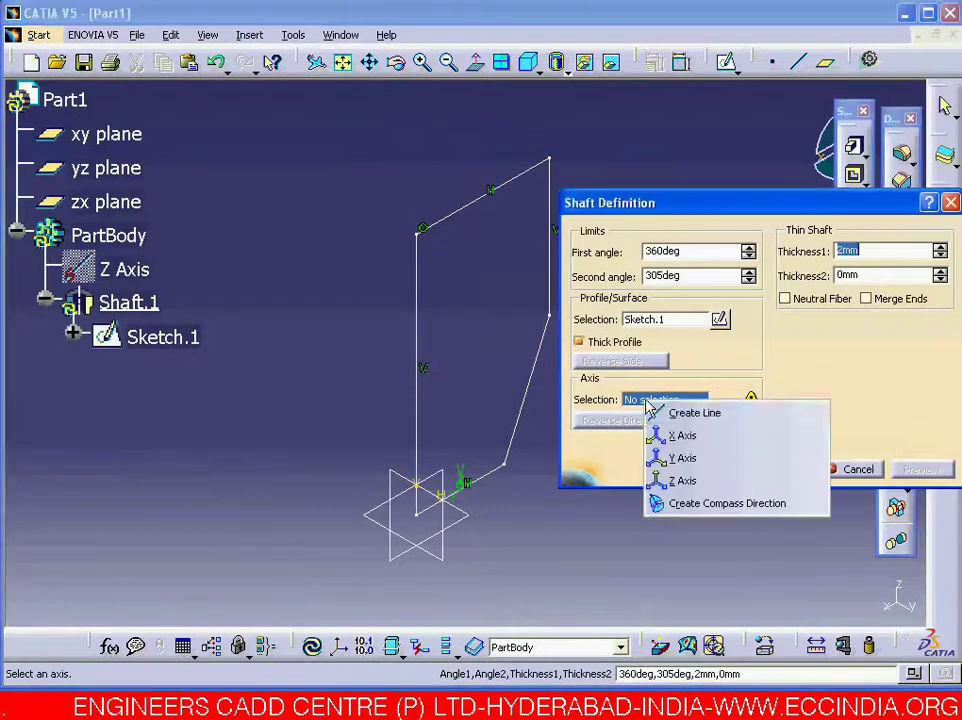
pyautogui.click(684, 482)
pyautogui.click(920, 469)
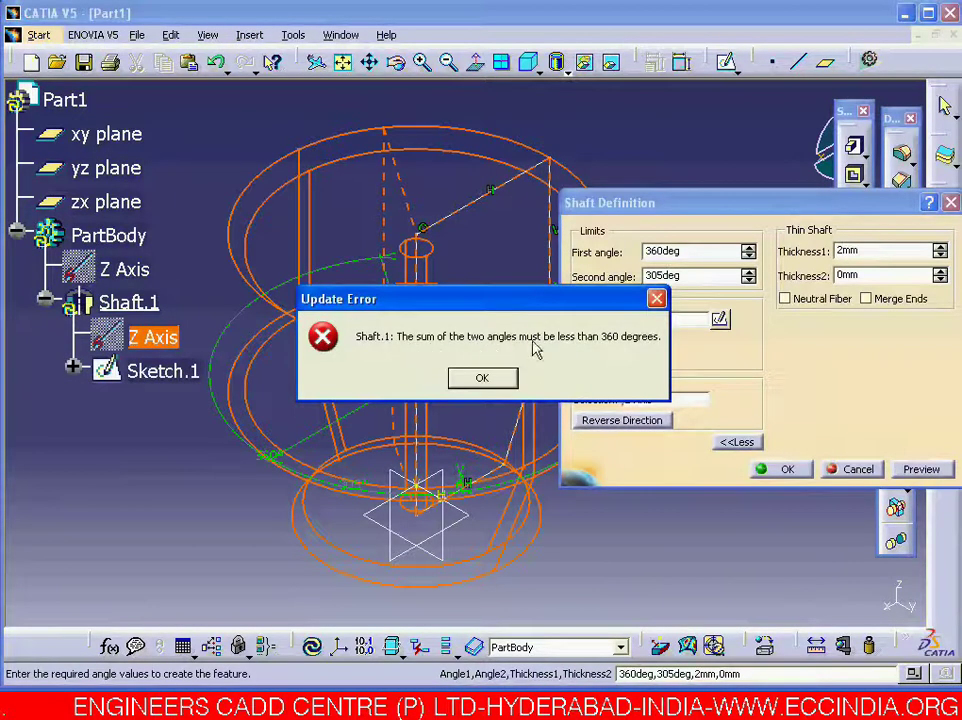
pyautogui.click(489, 376)
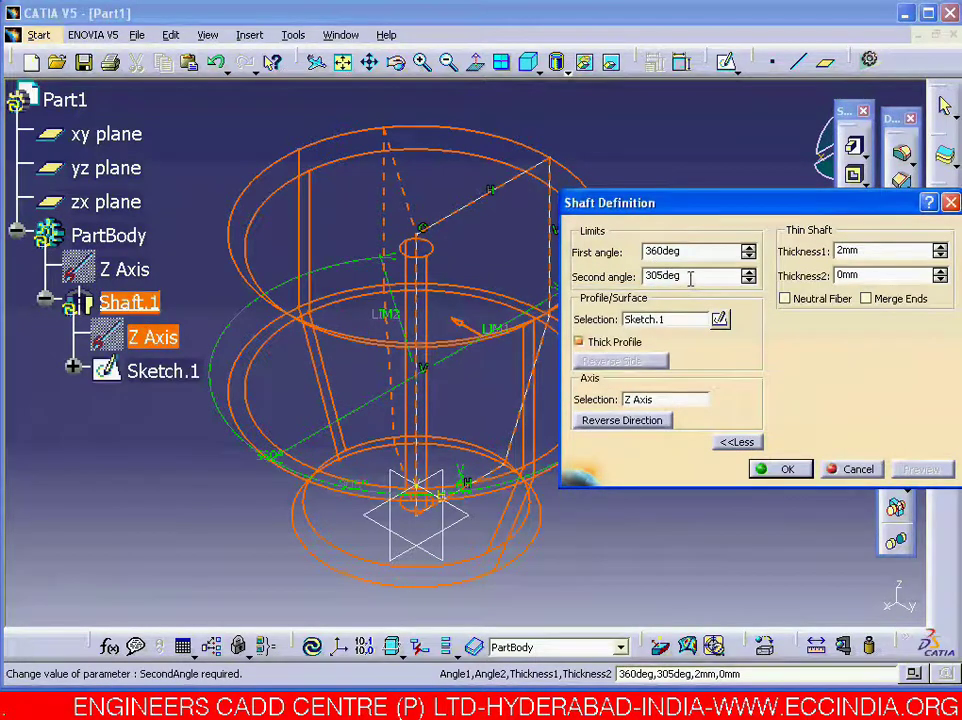
pyautogui.moveTo(690, 280); pyautogui.dragTo(634, 285)
pyautogui.write('0')
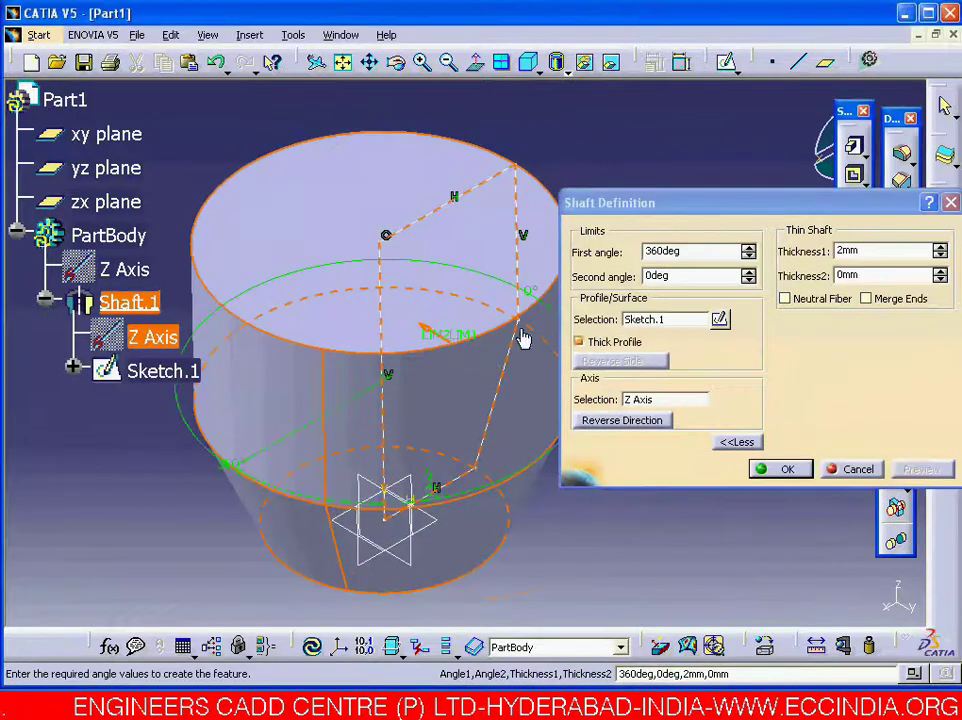
# Create the full-revolution thin shaft, then inspect its hollow interior in wireframe and restore the shaded display with edges
pyautogui.click(783, 472)
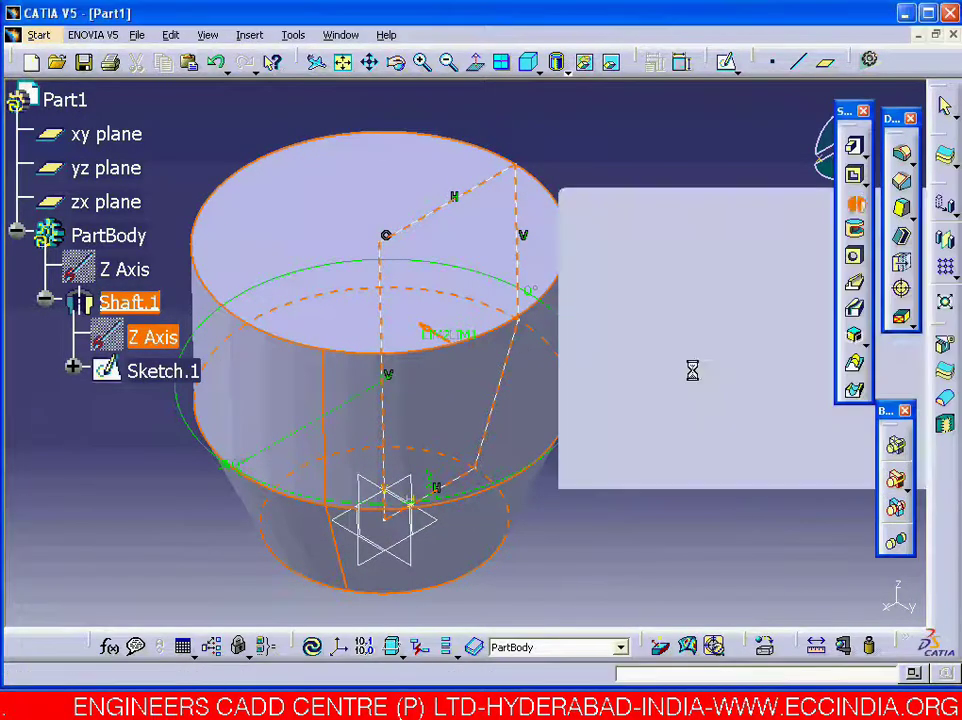
pyautogui.click(566, 71)
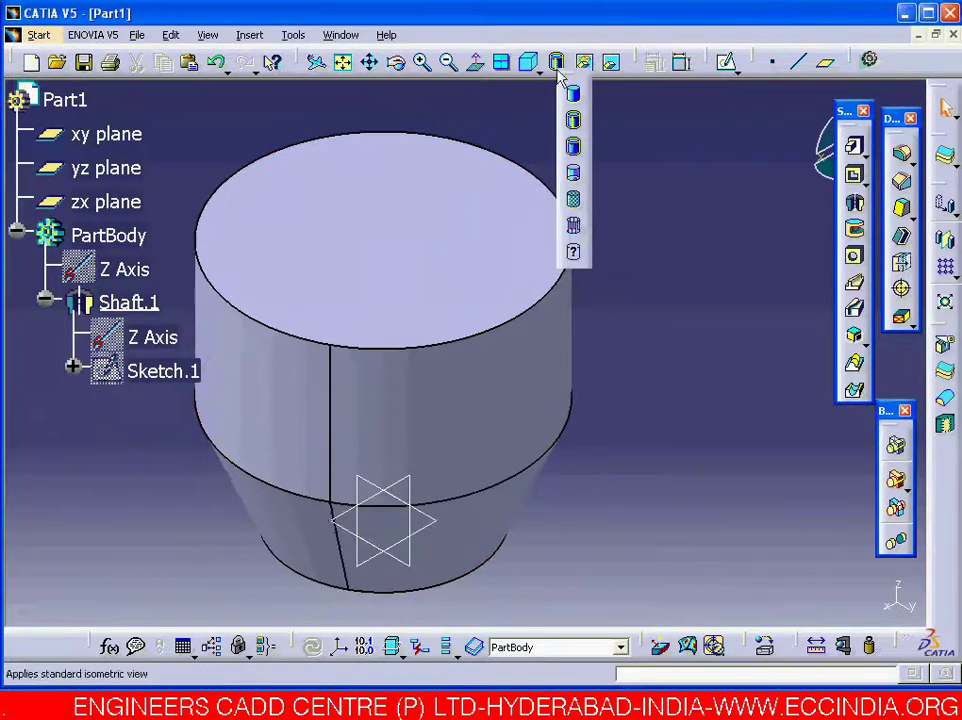
pyautogui.click(573, 225)
pyautogui.moveTo(563, 408); pyautogui.dragTo(458, 187, button='middle')
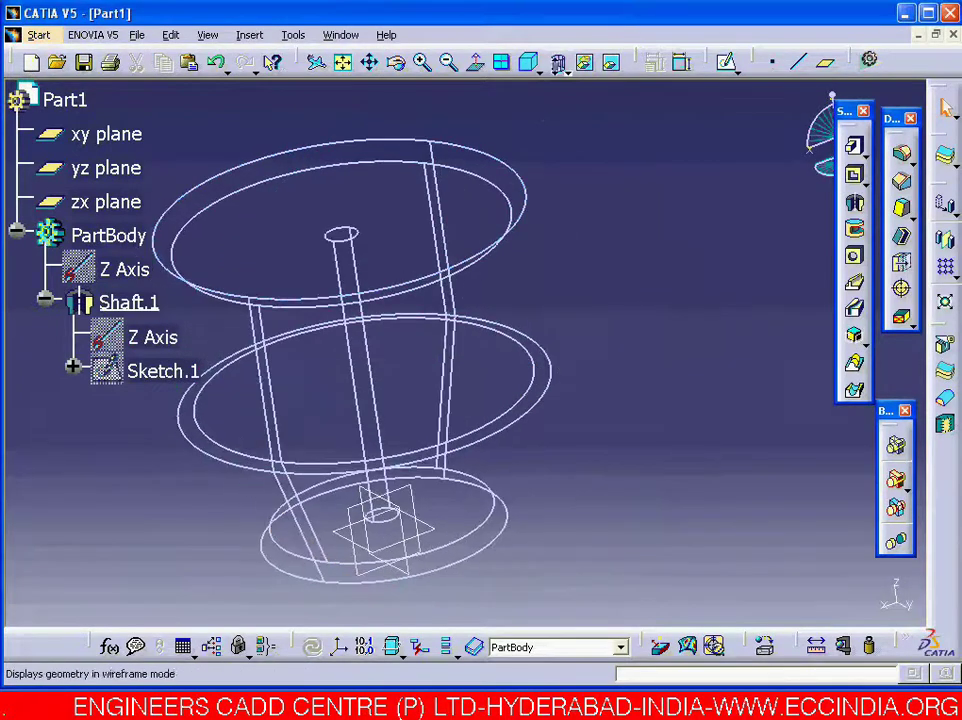
pyautogui.click(557, 63)
pyautogui.click(571, 91)
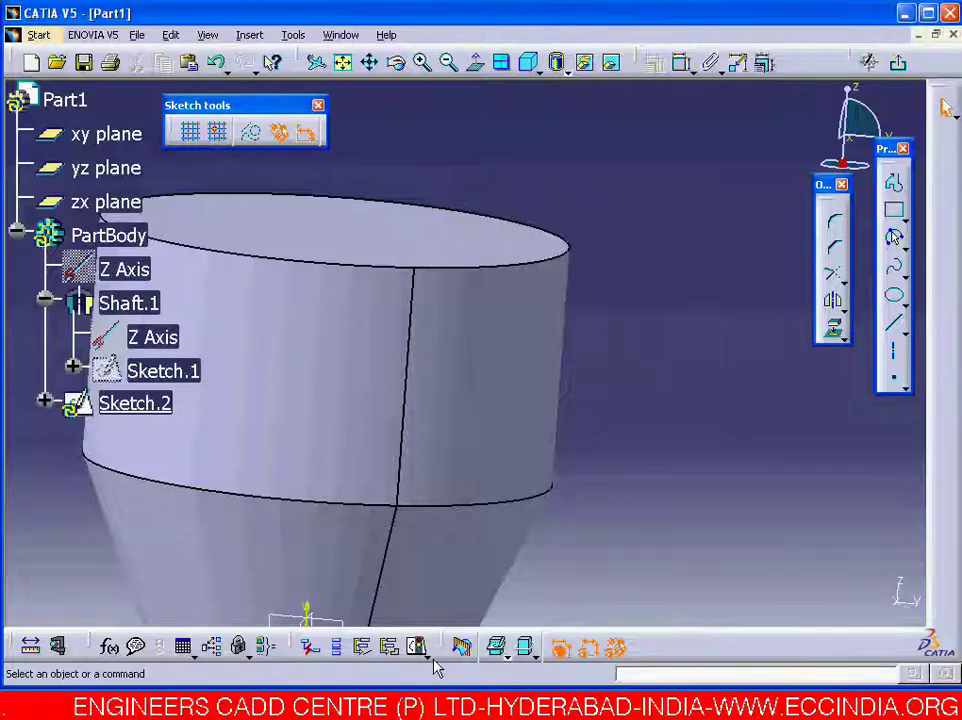
# In the new sketch on the yz plane, cut the part by the sketch plane to examine the thin shaft's wall section
pyautogui.click(462, 647)
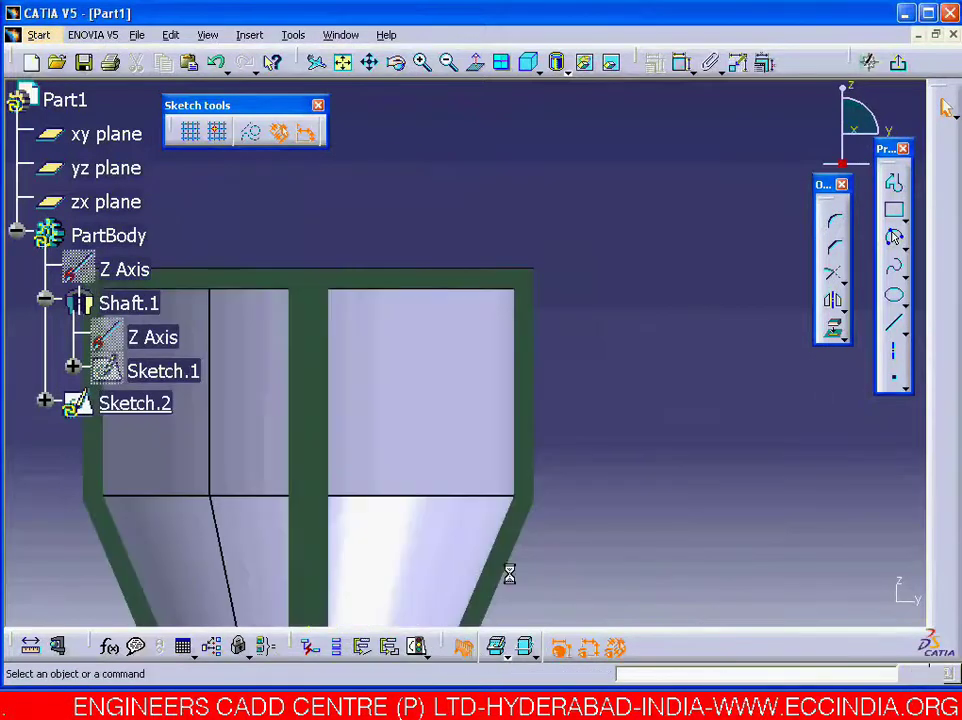
pyautogui.moveTo(509, 574); pyautogui.dragTo(436, 457, button='middle')
pyautogui.moveTo(485, 481); pyautogui.dragTo(543, 397, button='middle')
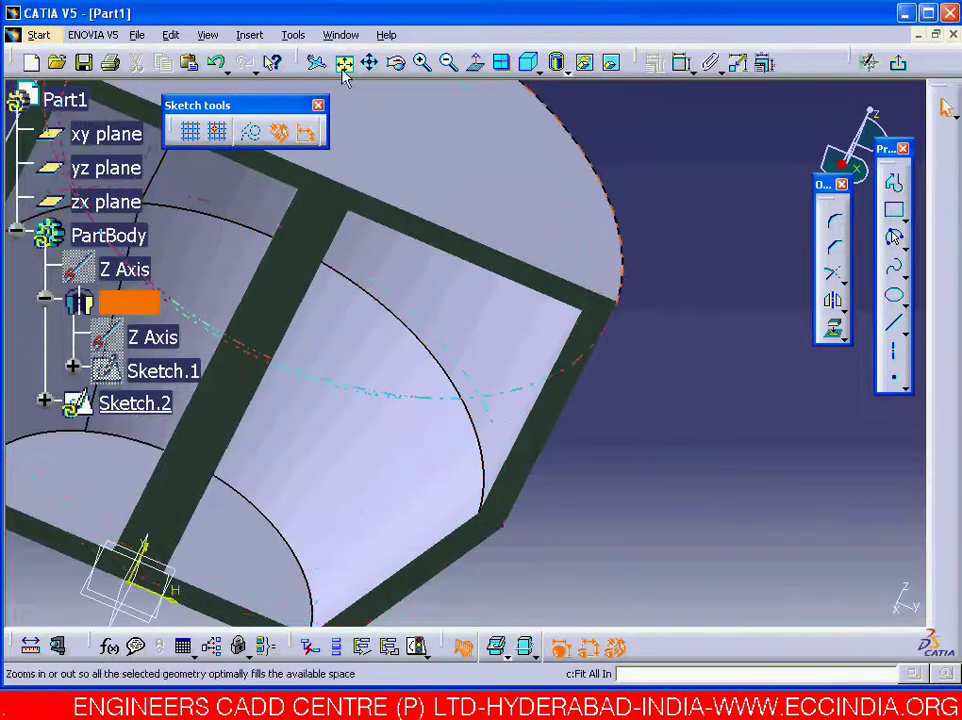
pyautogui.click(528, 62)
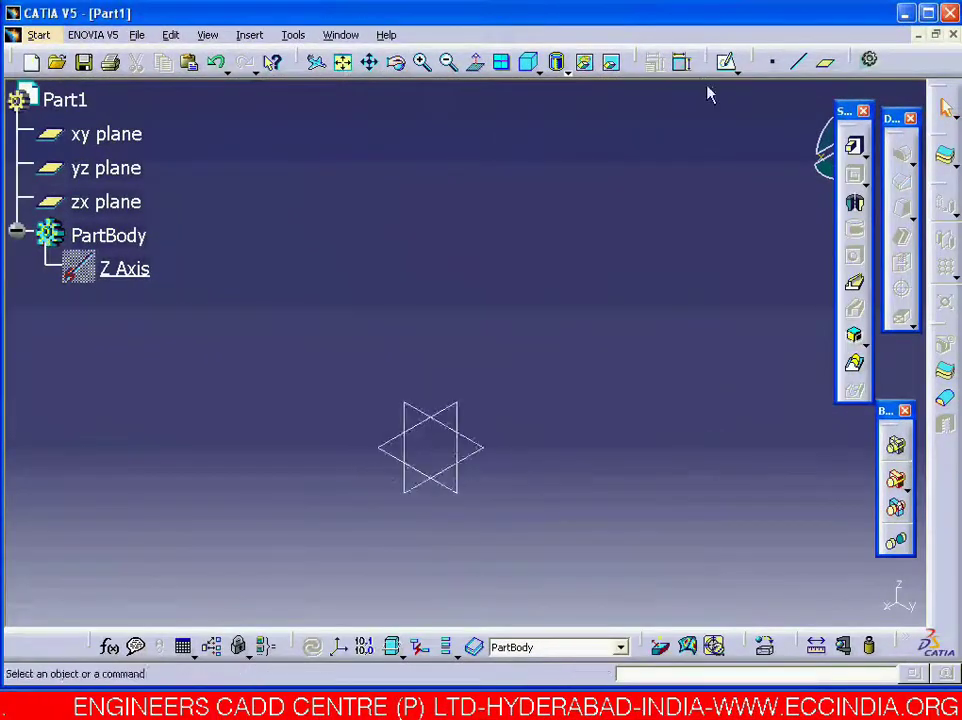
# Sketch an open four-line profile on the zx plane, starting at the origin and ending above it on the vertical axis
pyautogui.click(726, 62)
pyautogui.click(496, 318)
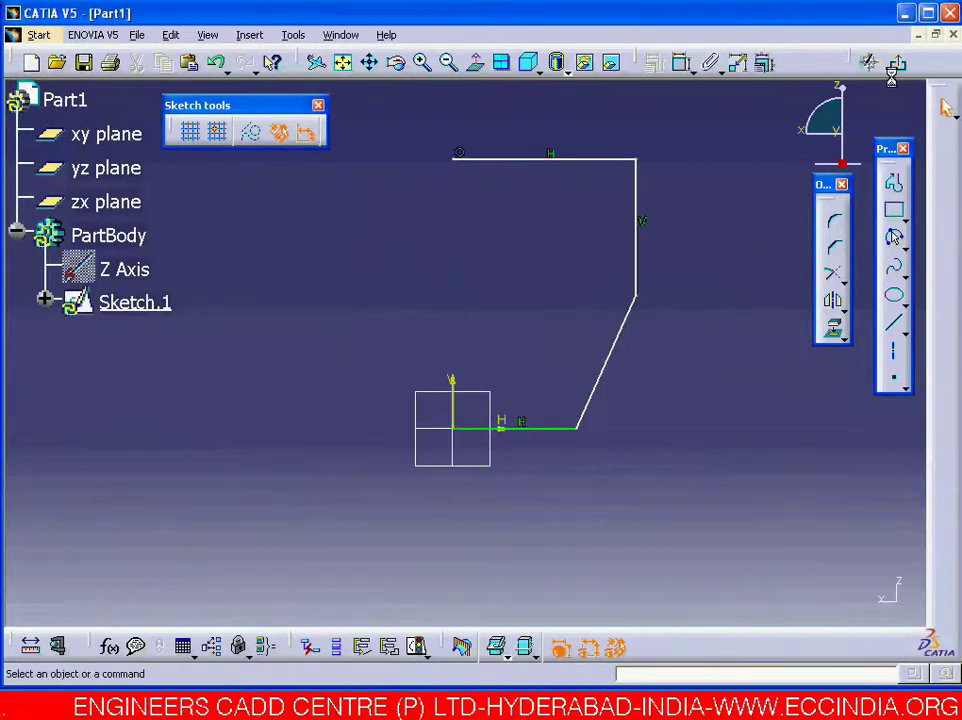
pyautogui.click(899, 63)
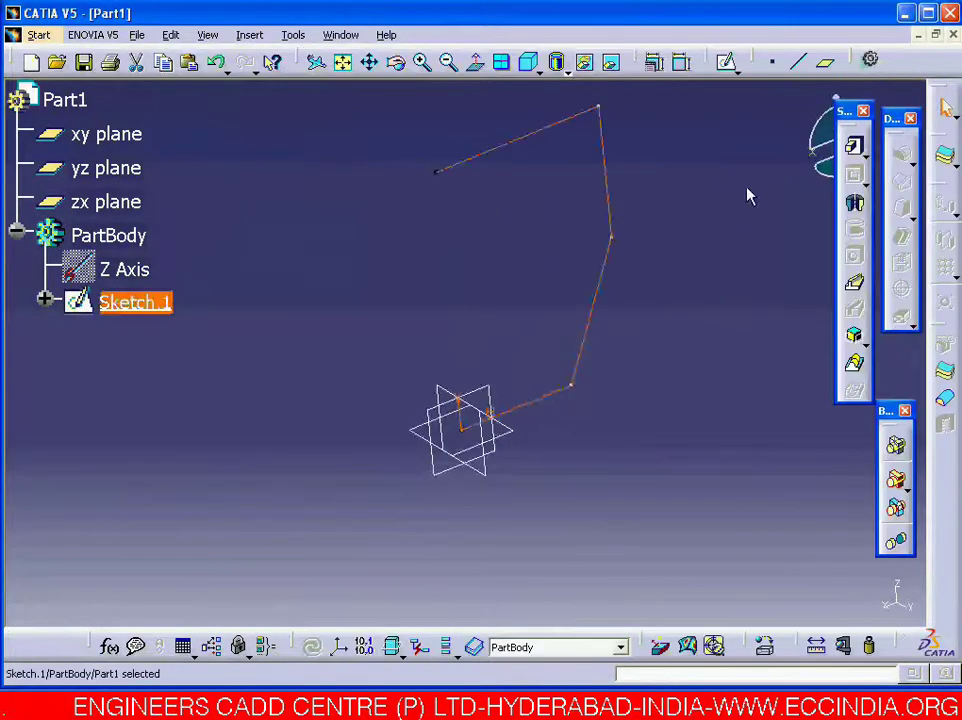
# Start a shaft from the open sketch with Thick Profile enabled and the Z Axis as the revolution axis
pyautogui.click(853, 250)
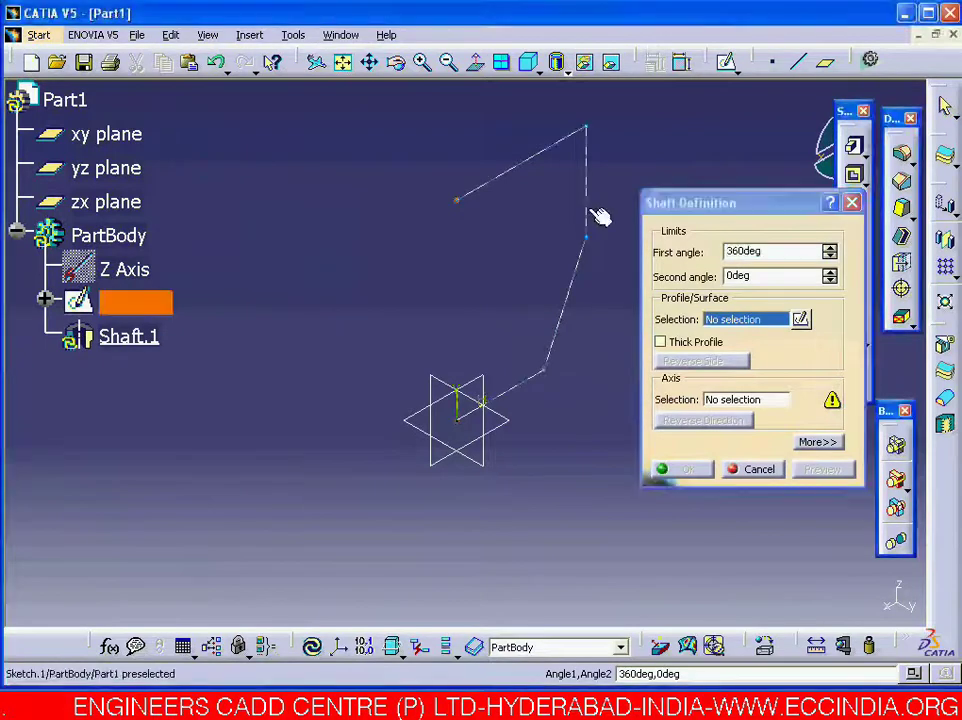
pyautogui.click(594, 212)
pyautogui.click(688, 346)
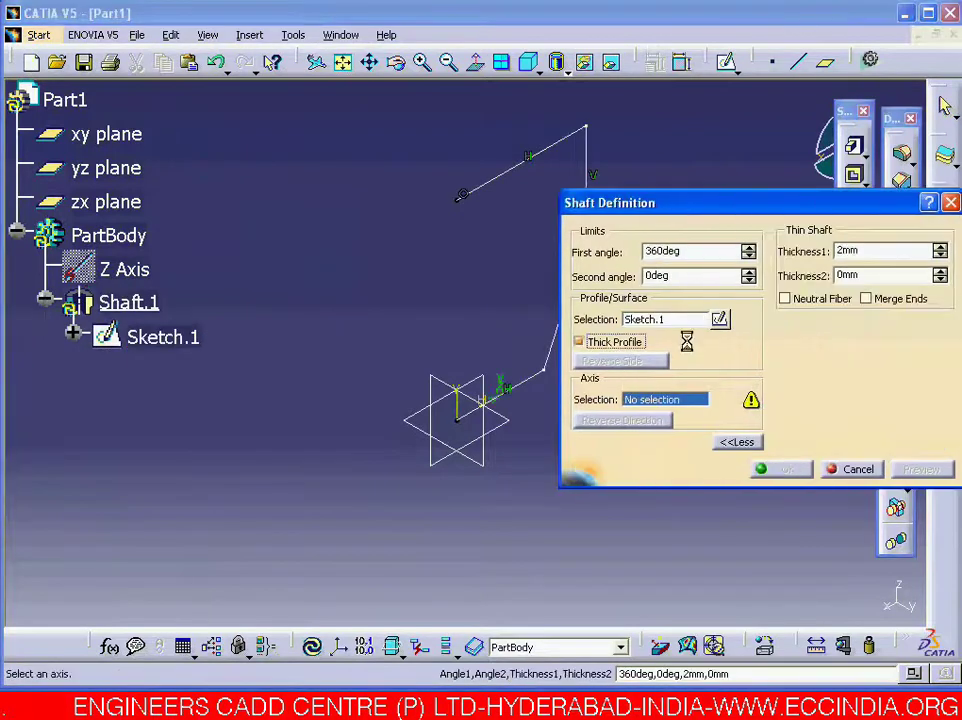
pyautogui.rightClick(660, 408)
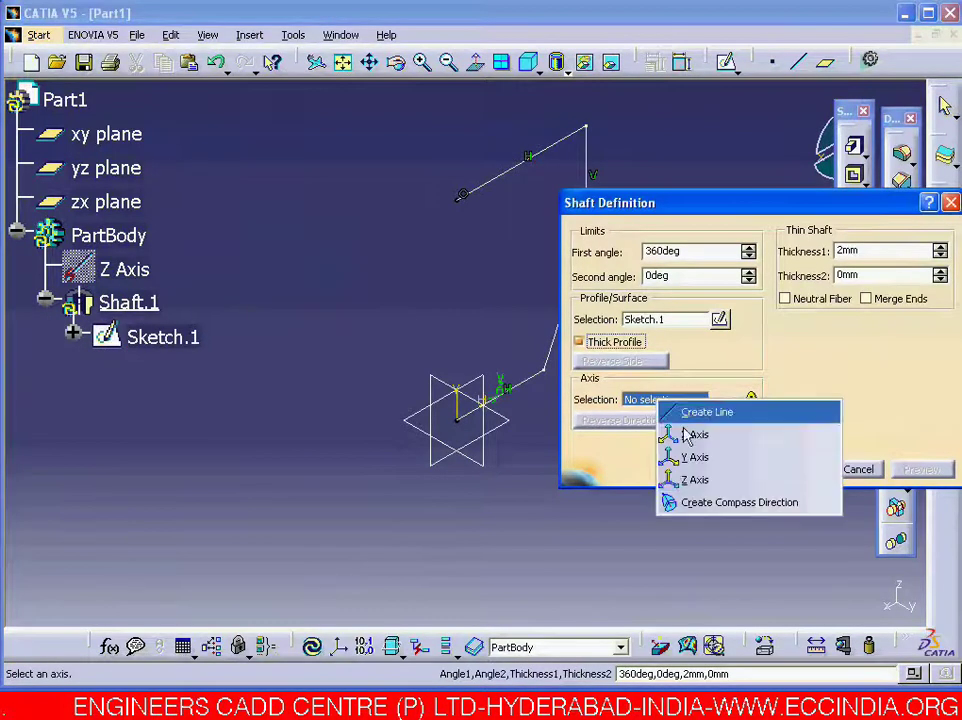
pyautogui.click(689, 477)
# Set the thin shaft's first angle to 180 degrees, create it and inspect the half-revolved shell
pyautogui.doubleClick(685, 251)
pyautogui.click(578, 342)
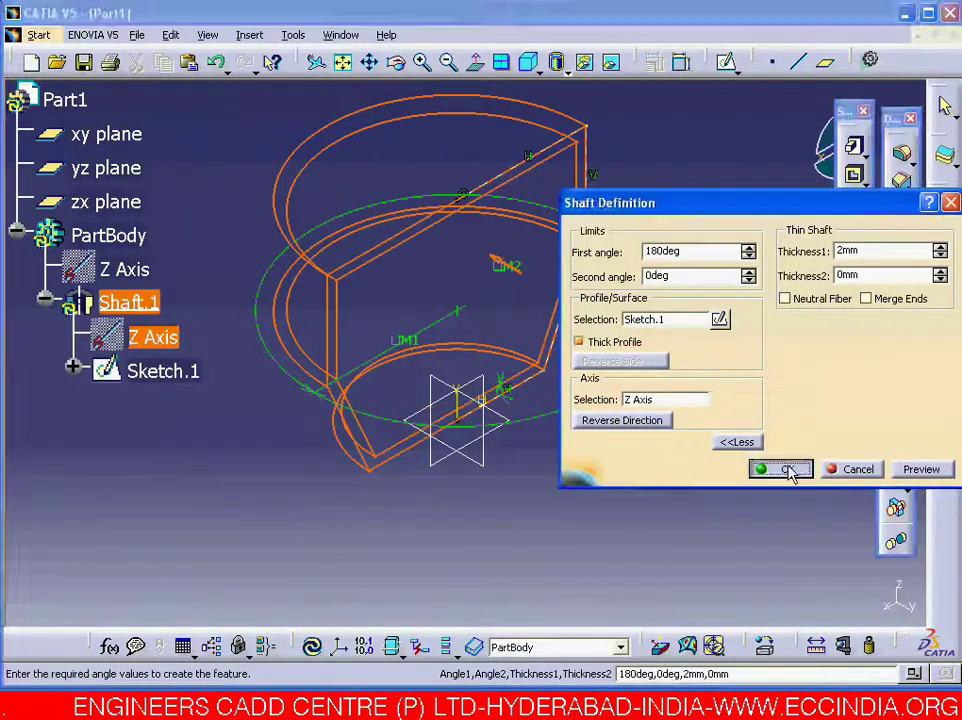
pyautogui.click(780, 469)
pyautogui.moveTo(562, 494); pyautogui.dragTo(577, 285, button='middle')
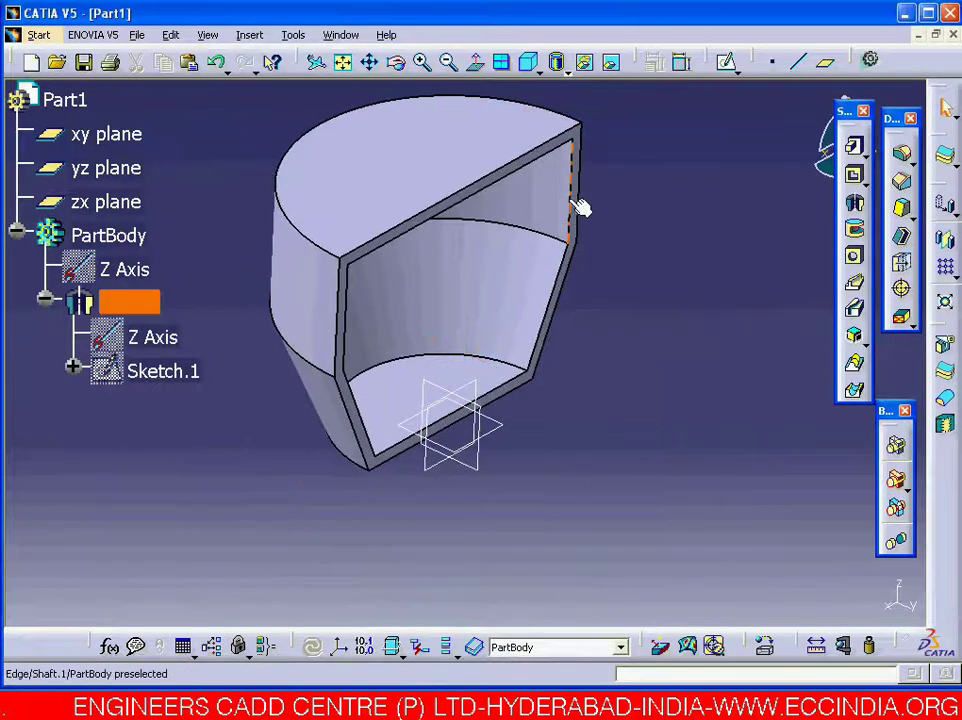
pyautogui.click(526, 64)
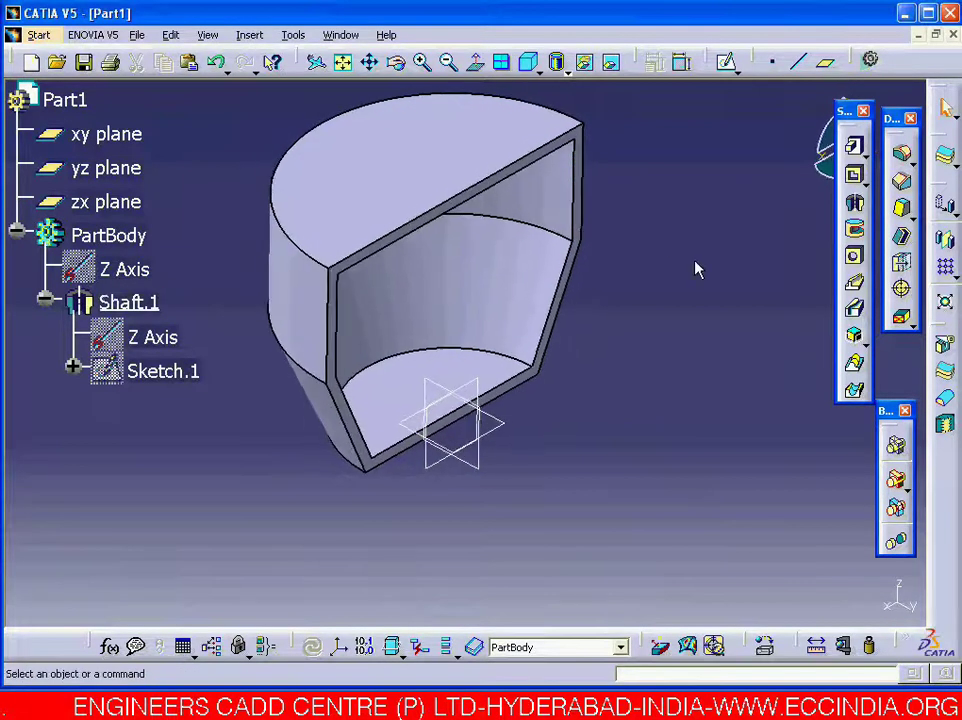
# Reopen the shaft's definition, review the options available for its axis selection, and cancel without changes
pyautogui.rightClick(130, 302)
pyautogui.moveTo(270, 673)
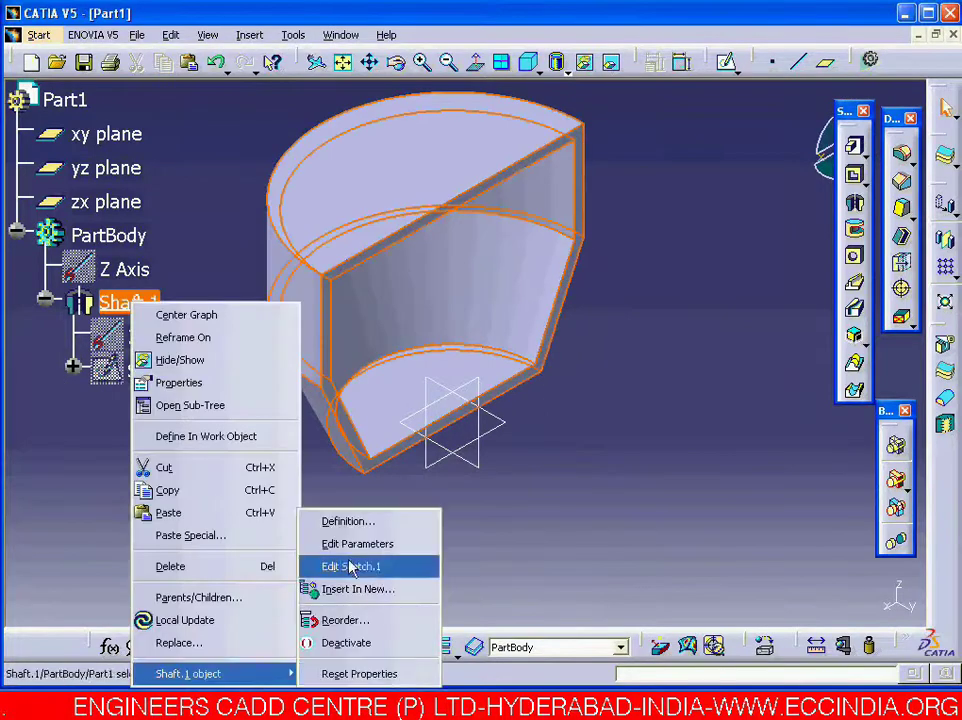
pyautogui.click(436, 510)
pyautogui.click(657, 399)
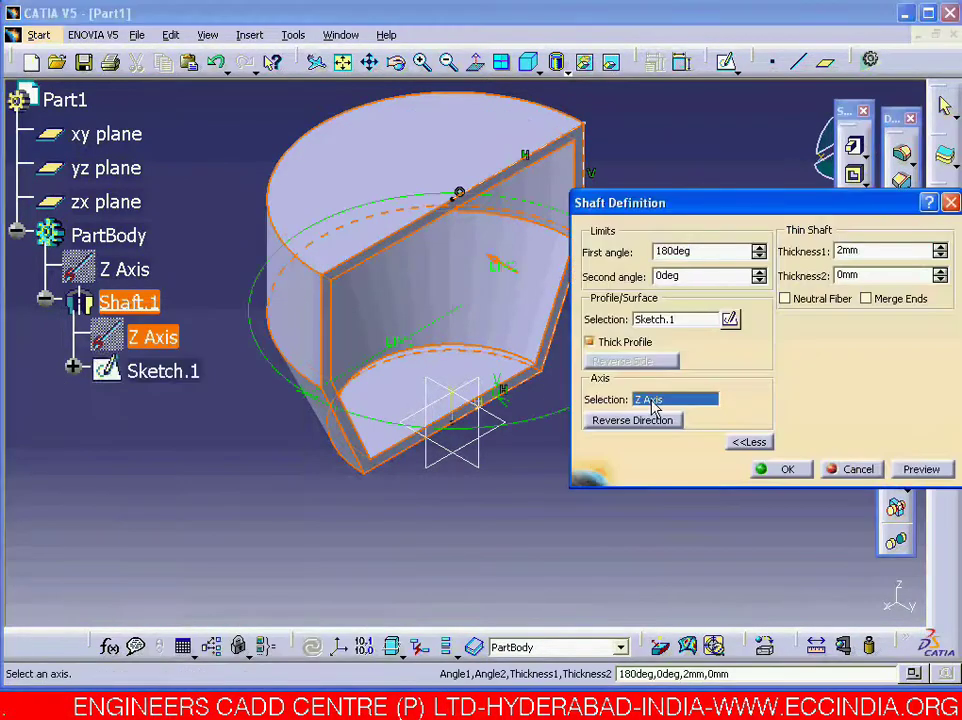
pyautogui.rightClick(657, 400)
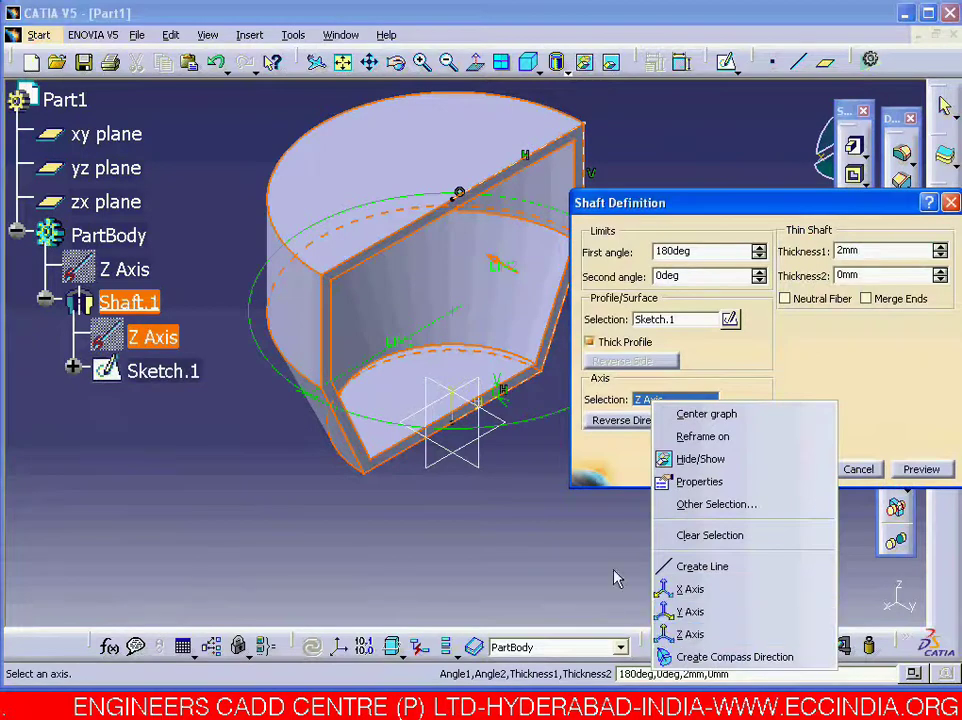
pyautogui.click(858, 483)
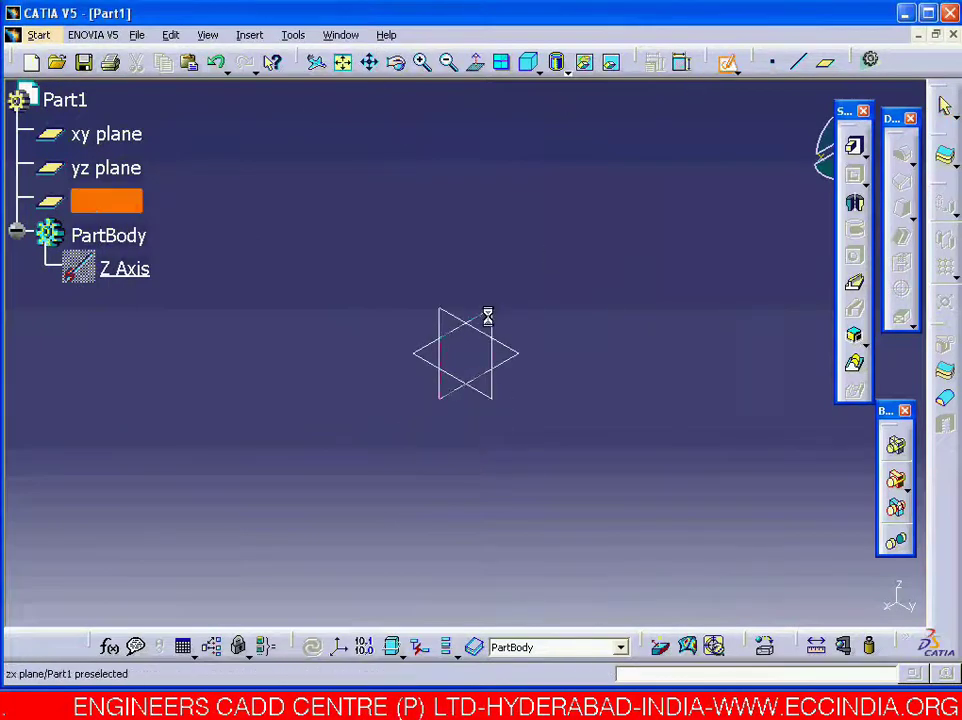
# Sketch a closed five-line profile on the zx plane, with its base on the horizontal axis and a vertical closing line beside the origin
pyautogui.click(480, 368)
pyautogui.click(490, 352)
pyautogui.click(600, 352)
pyautogui.click(652, 231)
pyautogui.moveTo(652, 231); pyautogui.dragTo(653, 371, button='middle')
pyautogui.click(653, 243)
pyautogui.click(490, 250)
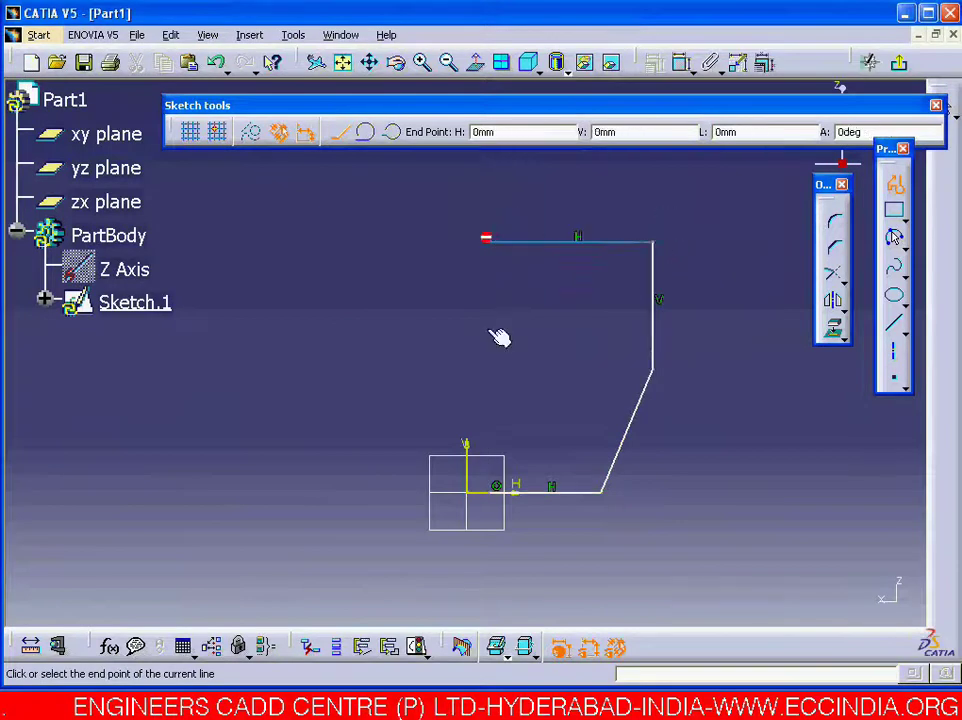
pyautogui.click(491, 490)
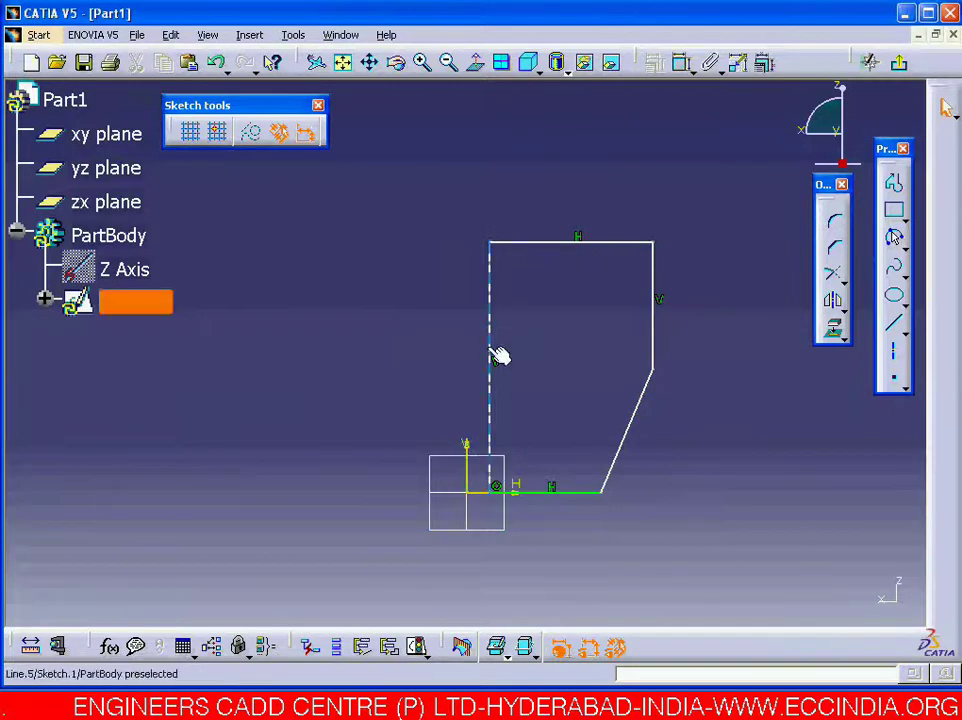
pyautogui.click(870, 62)
# Start a shaft from the closed sketch, use the profile's vertical line beside the origin as the axis, and preview it at 180 degrees
pyautogui.click(854, 202)
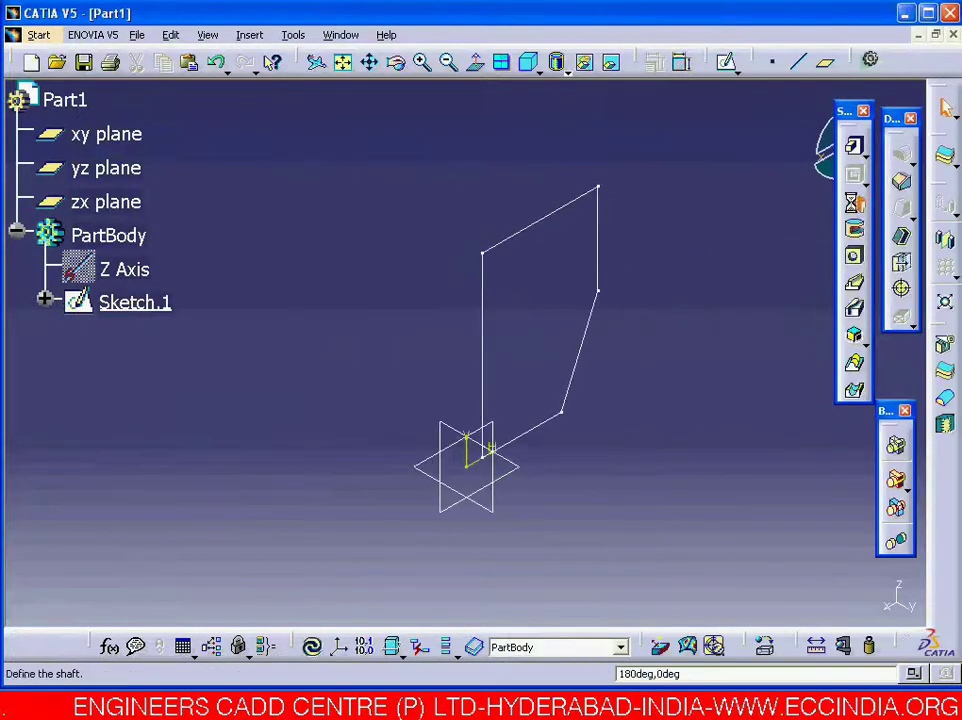
pyautogui.click(571, 218)
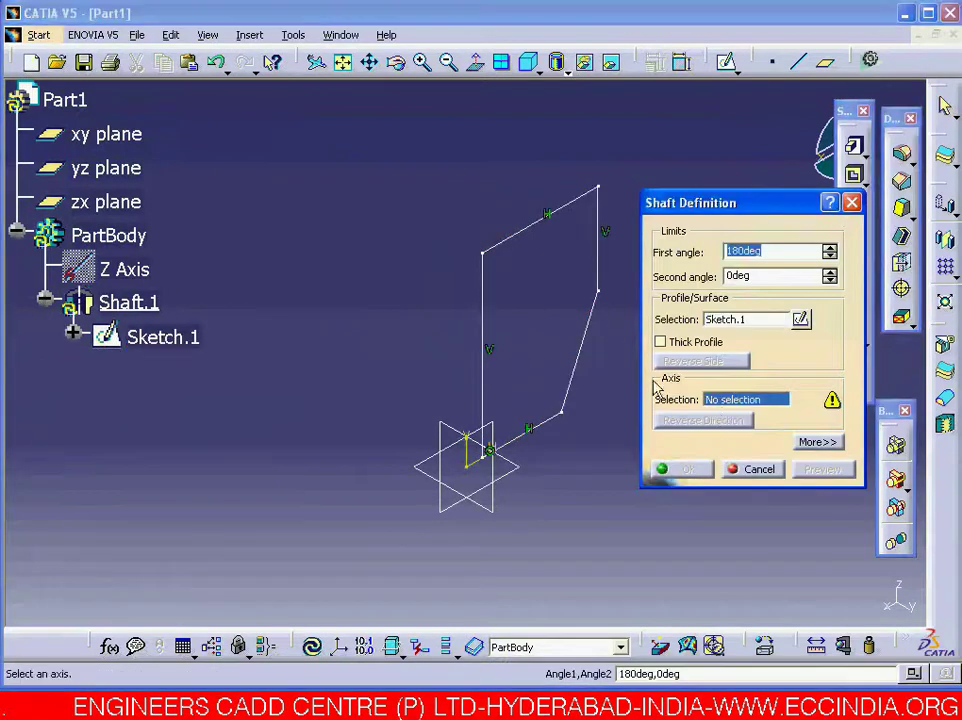
pyautogui.click(490, 330)
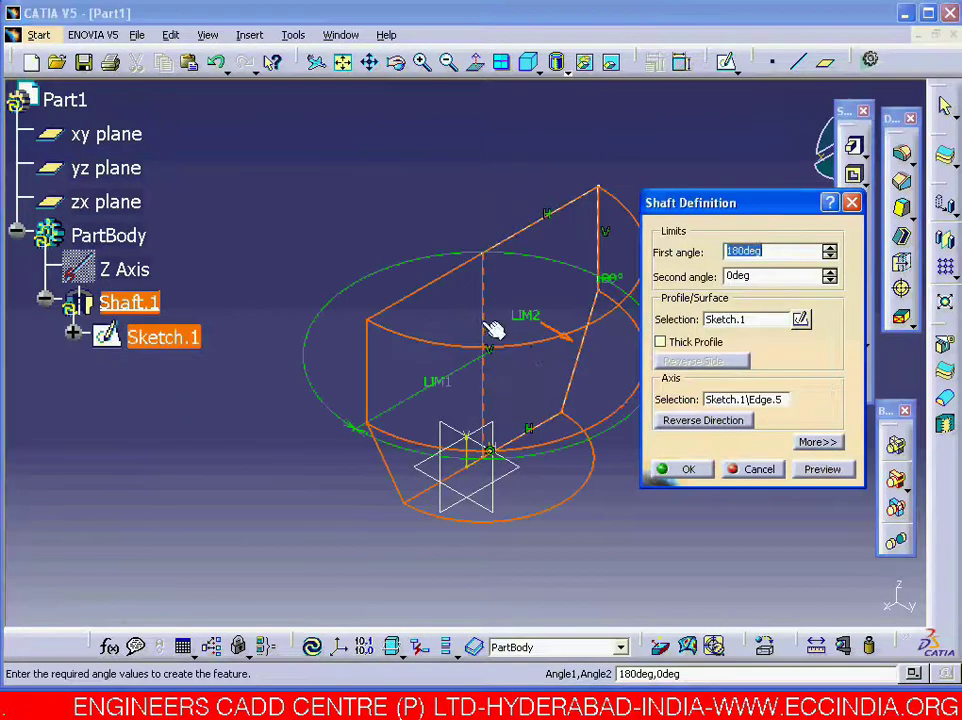
pyautogui.click(818, 469)
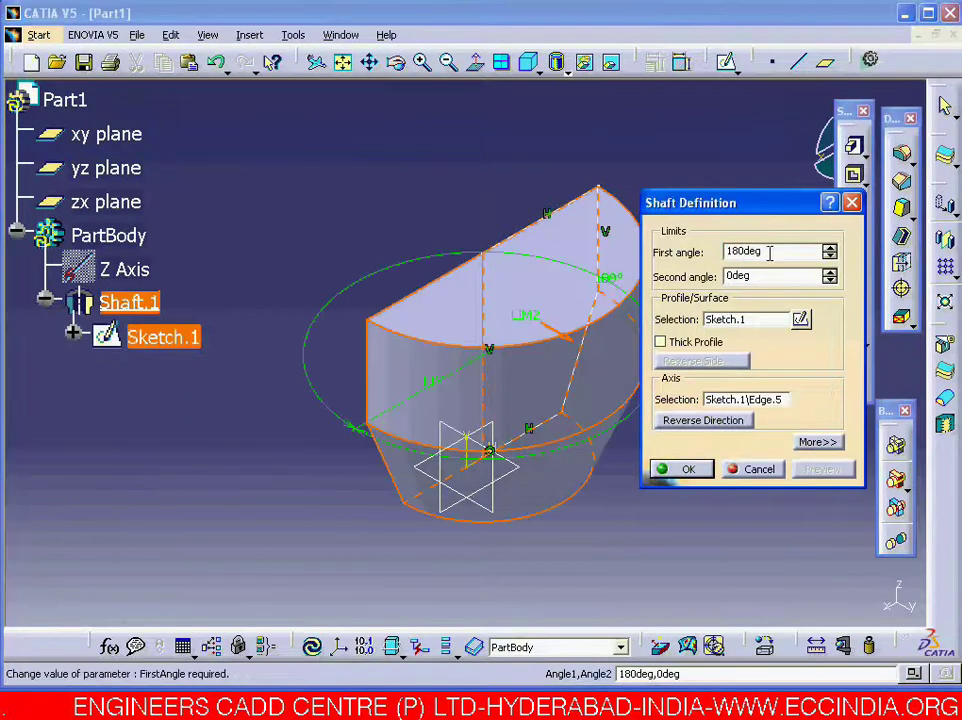
pyautogui.click(818, 469)
# Set the shaft's first angle to 270 degrees and reverse its direction, previewing each change
pyautogui.doubleClick(762, 251)
pyautogui.write('270')
pyautogui.press('Return')
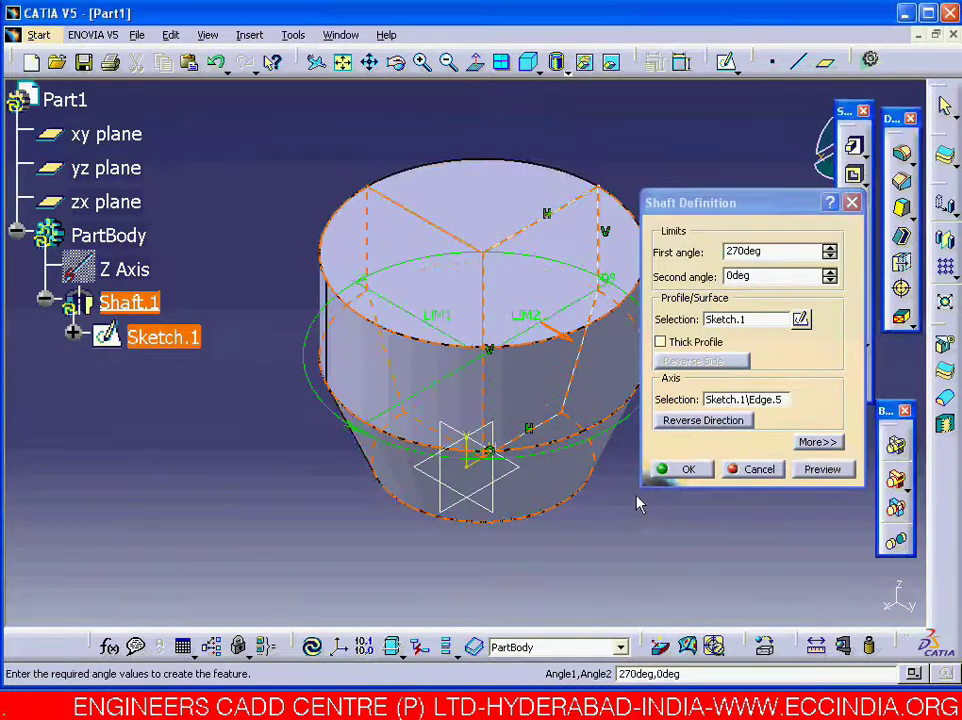
pyautogui.click(800, 470)
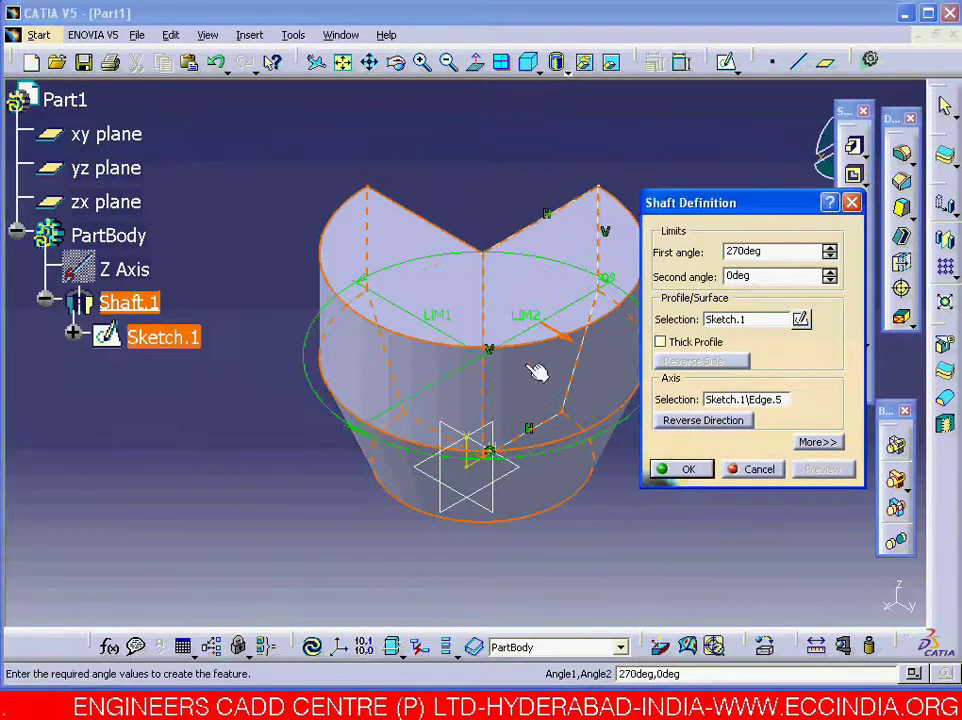
pyautogui.click(700, 421)
pyautogui.click(823, 469)
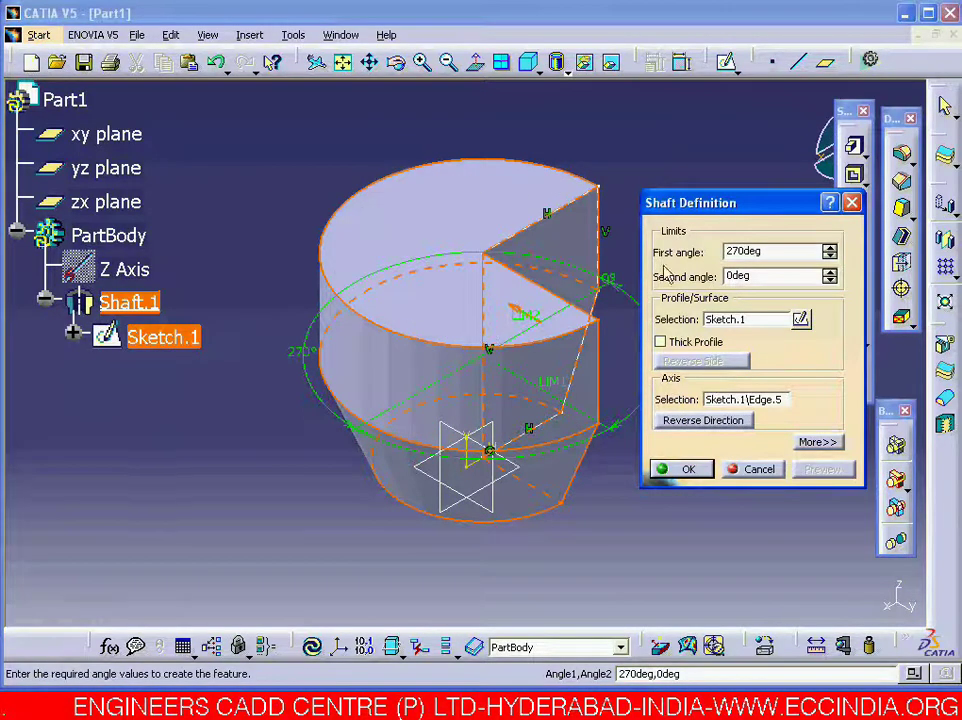
# Set the shaft's second angle to 30 degrees, preview the result and create the shaft
pyautogui.click(609, 279)
pyautogui.press('Return')
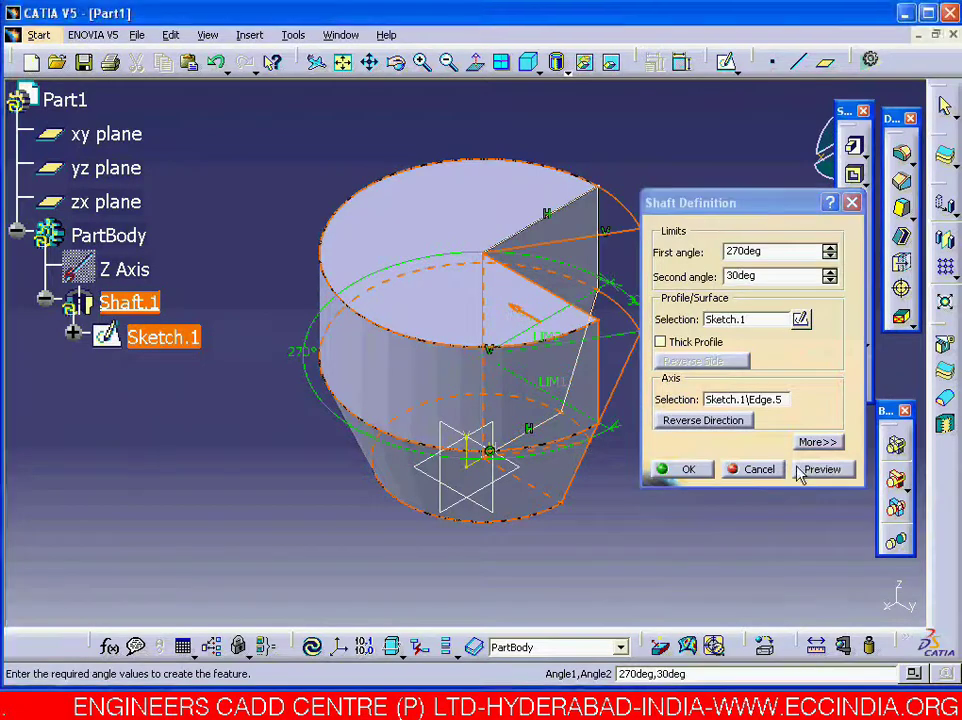
pyautogui.click(823, 469)
pyautogui.moveTo(580, 420); pyautogui.dragTo(481, 374, button='middle')
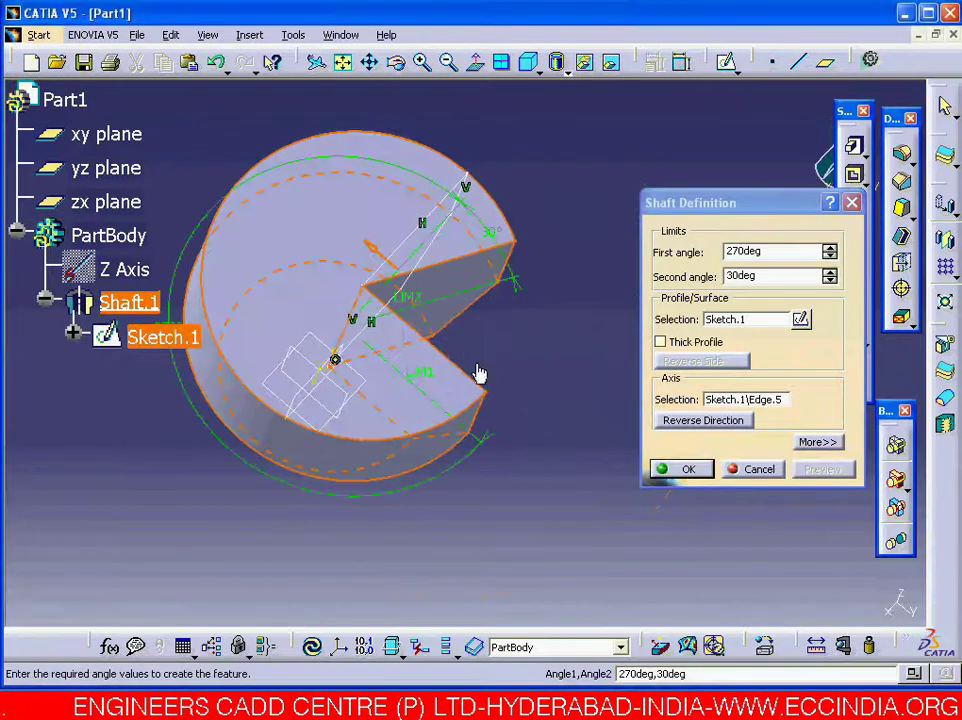
pyautogui.press('Return')
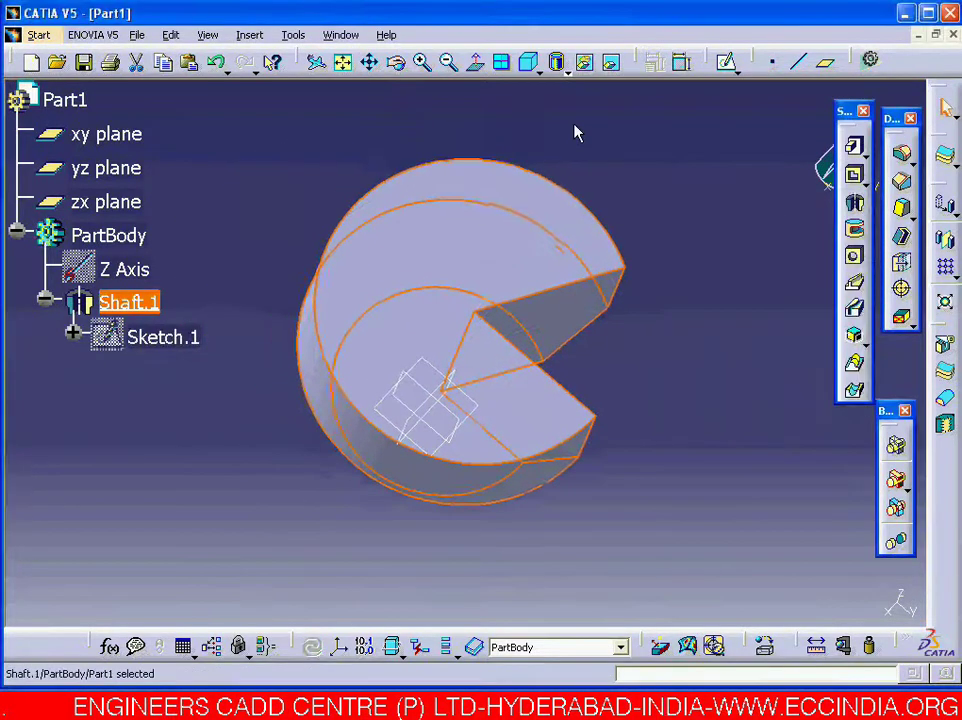
# Remove the shaft with its sketch and the Z Axis, leaving the part body empty
pyautogui.click(528, 62)
pyautogui.hotkey('ctrl', 'z')
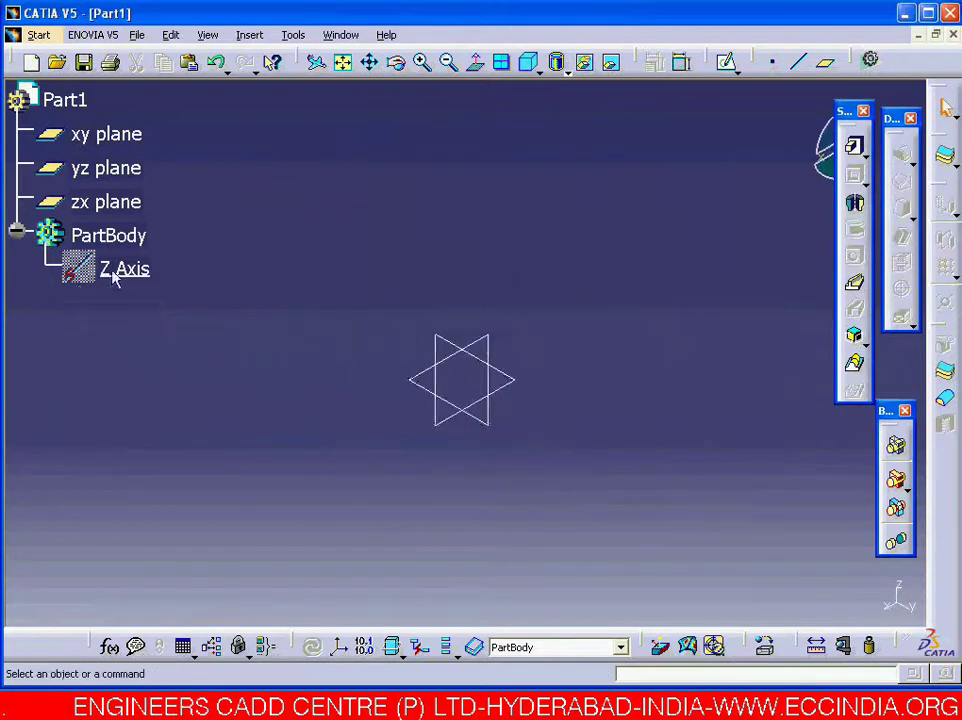
pyautogui.hotkey('ctrl', 'z')
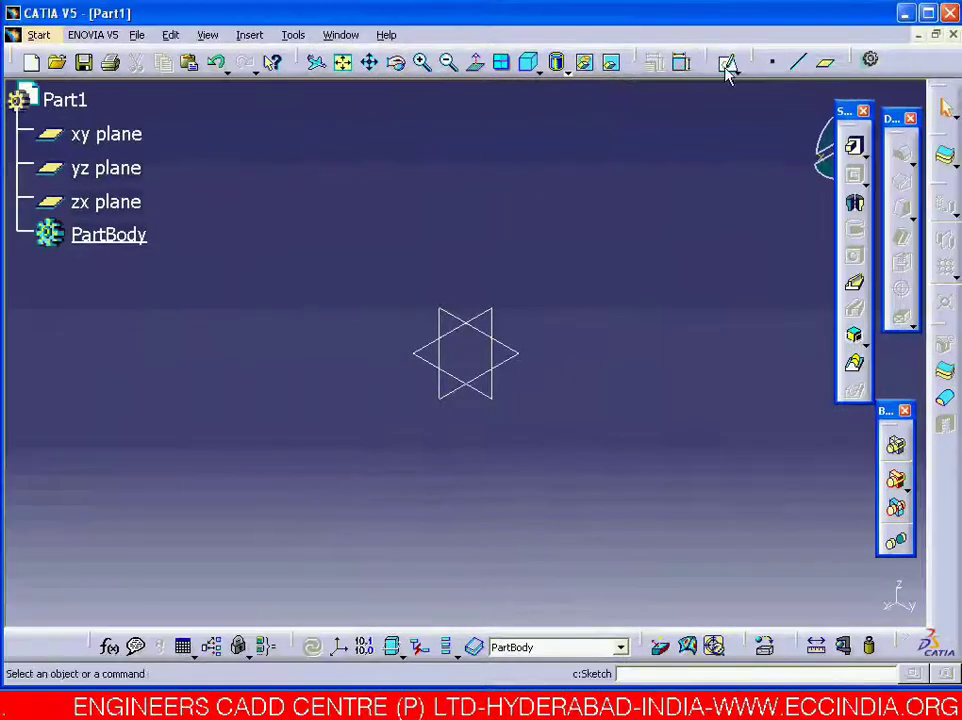
# Start a sketch on the zx plane and draw an upright rectangle above the origin, offset from the vertical axis on its positive H side
pyautogui.click(728, 64)
pyautogui.click(483, 313)
pyautogui.click(895, 212)
pyautogui.click(517, 169)
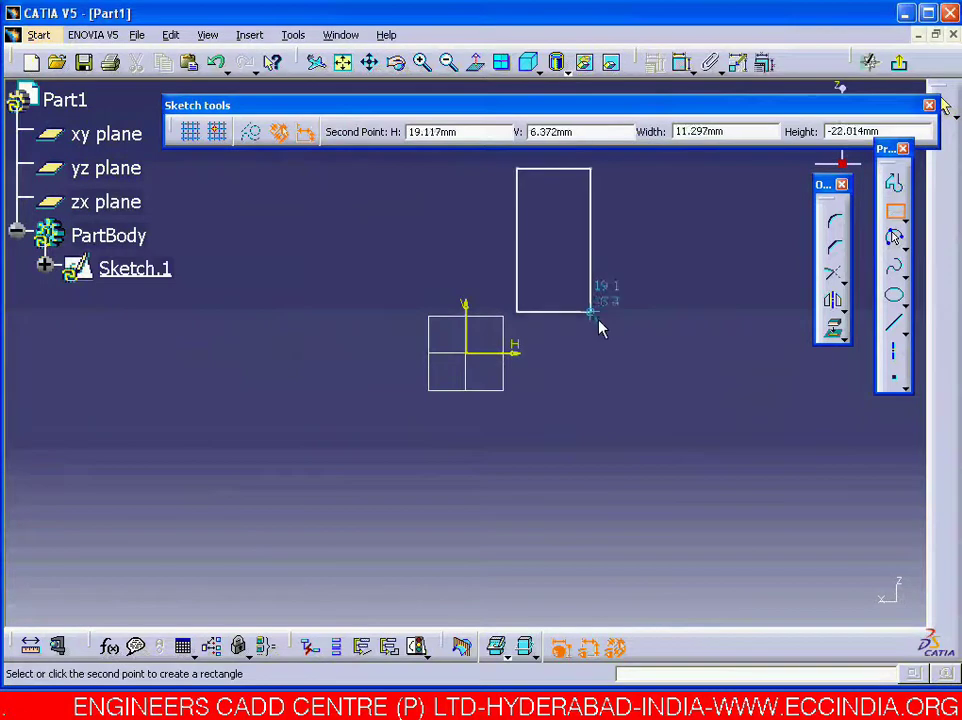
pyautogui.click(598, 320)
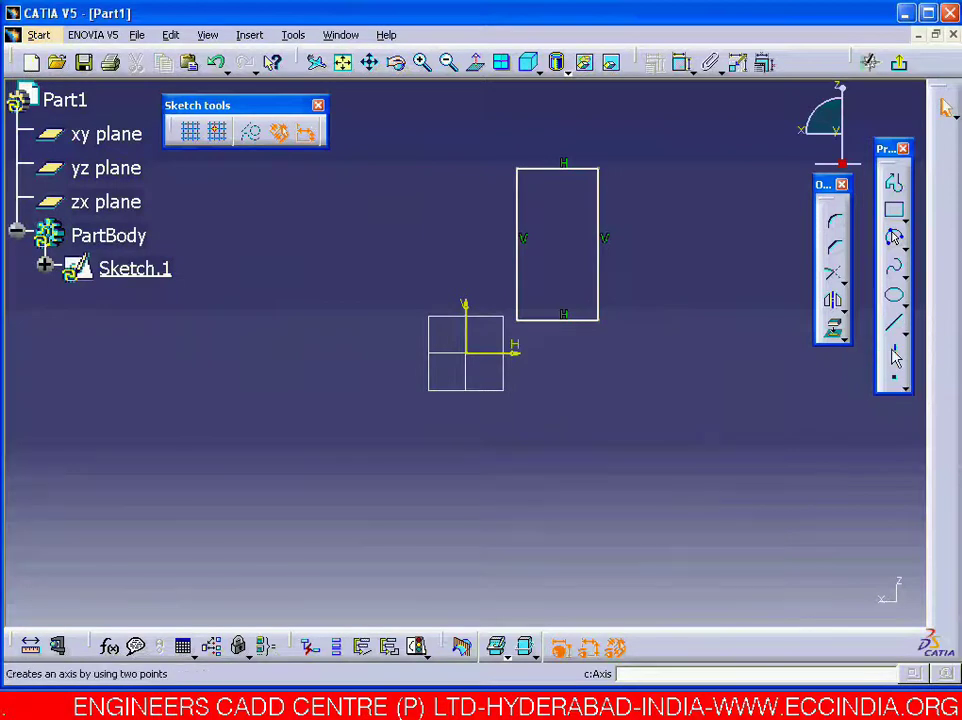
# Draw a vertical sketch axis collinear with the rectangle's edge nearest the origin, extending past both ends, and exit the sketch
pyautogui.click(894, 352)
pyautogui.moveTo(531, 236); pyautogui.dragTo(511, 328, button='middle')
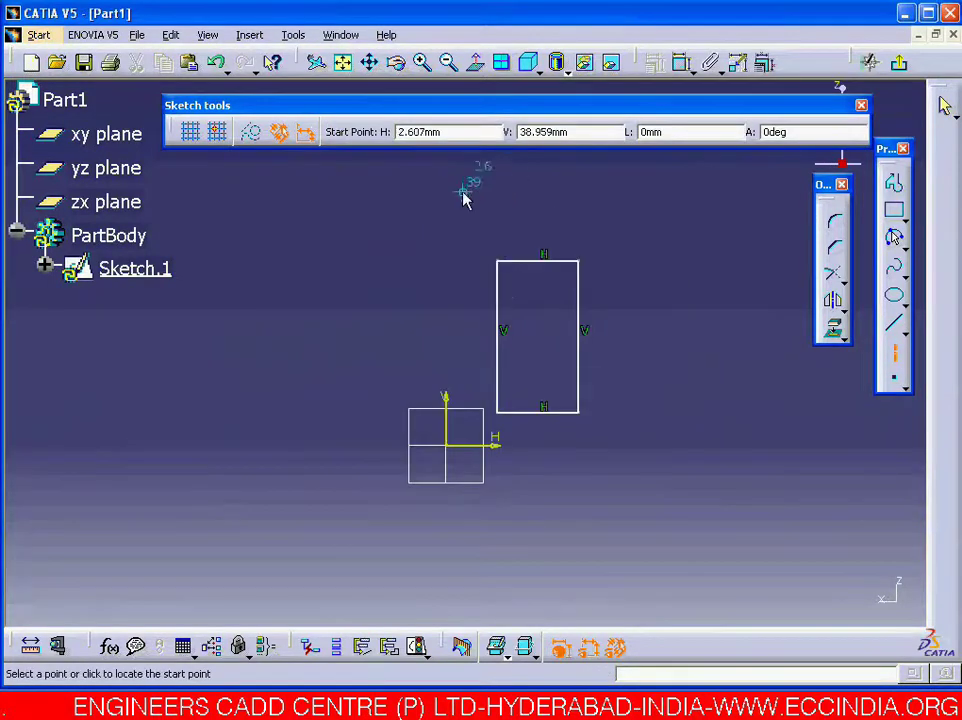
pyautogui.click(496, 200)
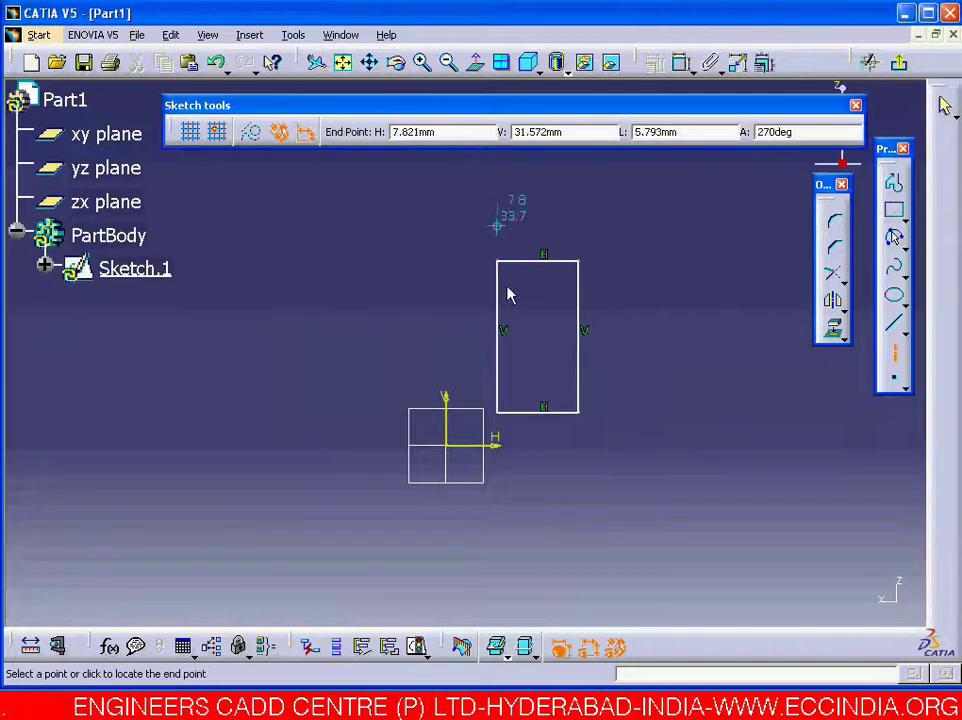
pyautogui.click(497, 498)
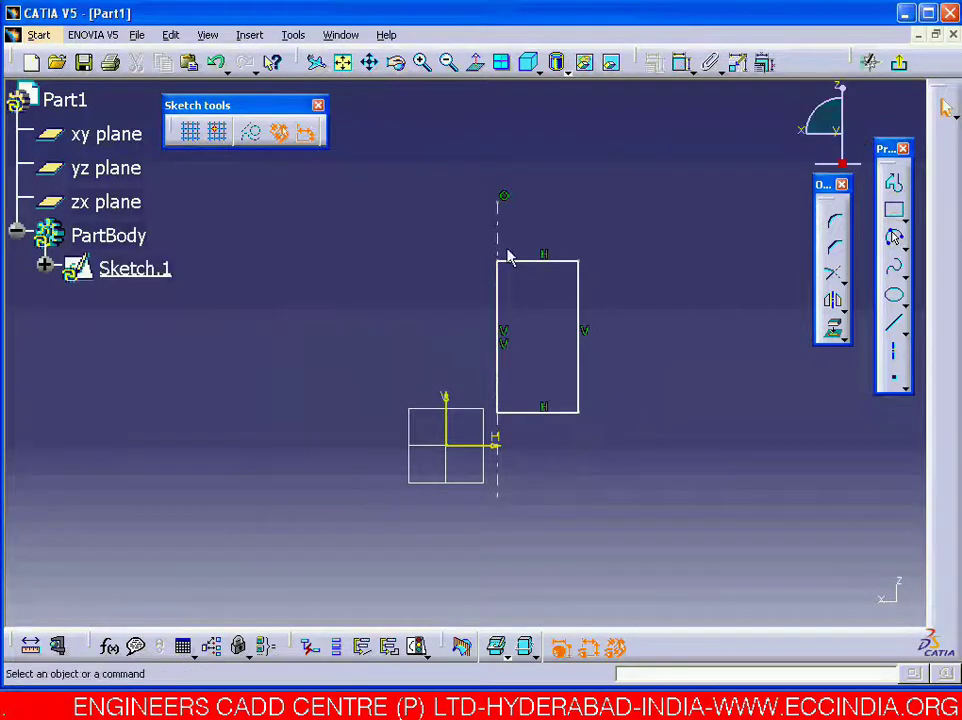
pyautogui.click(898, 62)
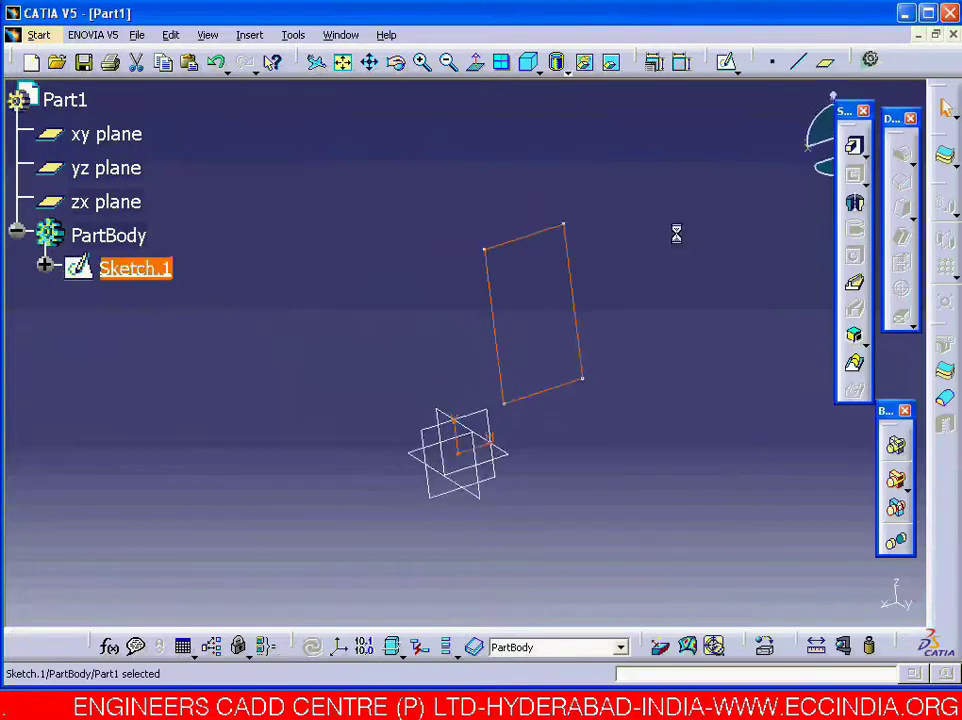
pyautogui.click(677, 238)
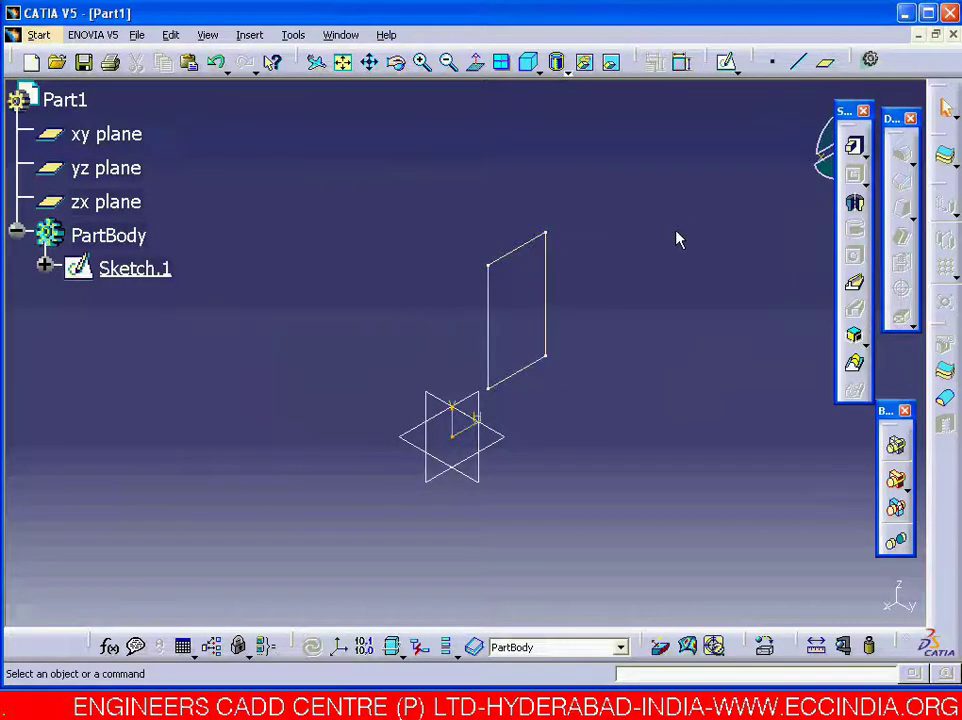
# Create a shaft from the rectangle sketch about its sketch axis, with angles of 270 and 30 degrees, previewing it first
pyautogui.click(854, 202)
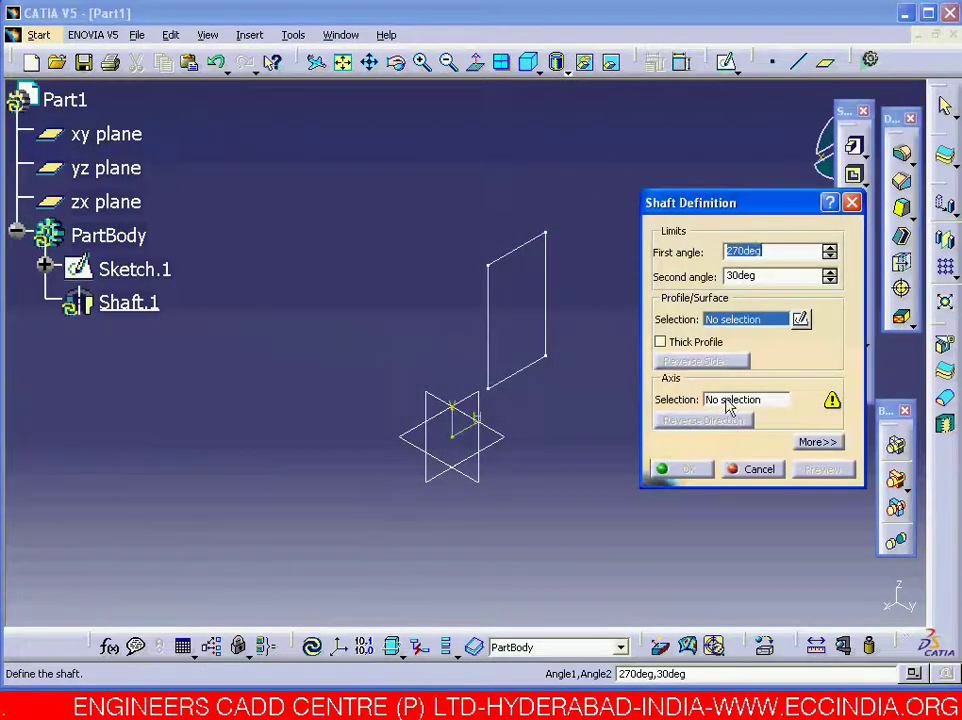
pyautogui.click(507, 253)
pyautogui.click(823, 469)
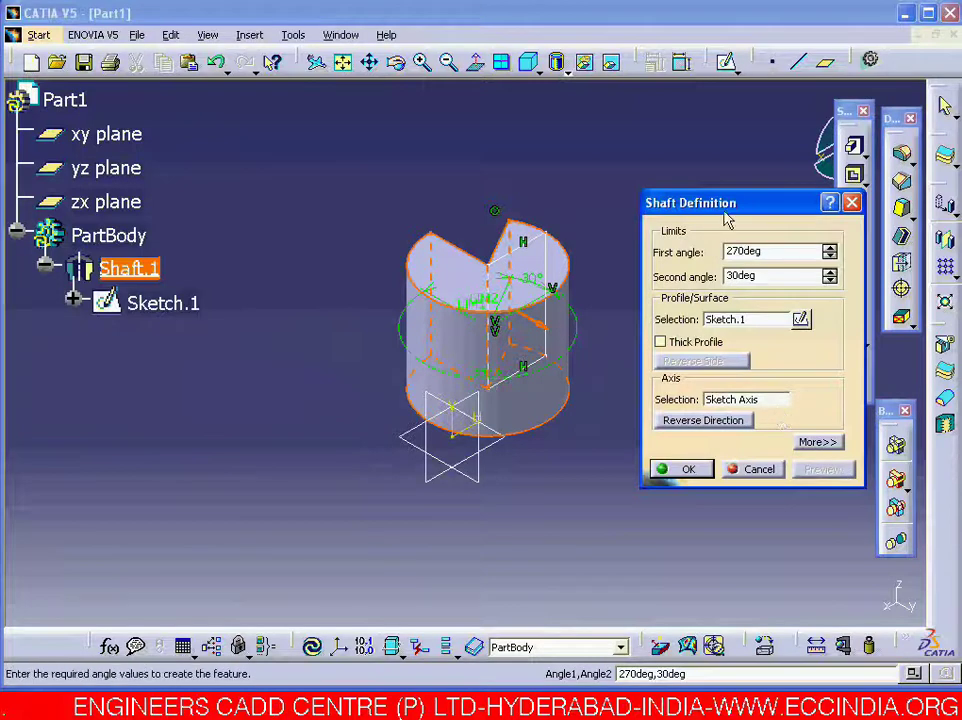
pyautogui.click(678, 466)
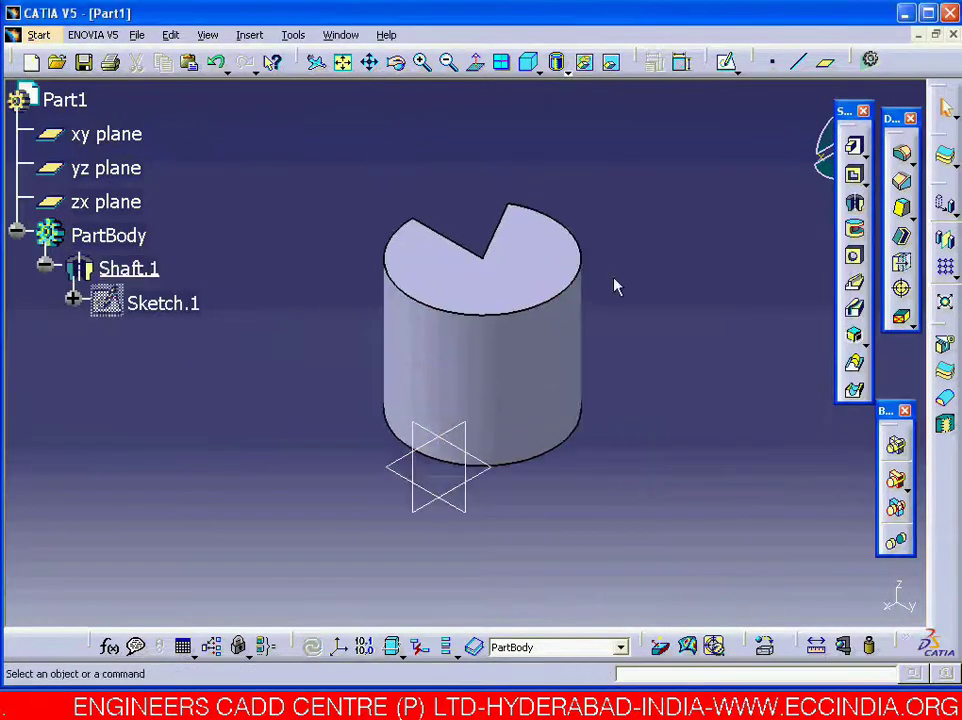
# Review the shaft's definition without changing it and delete the shaft while keeping its sketch
pyautogui.rightClick(140, 269)
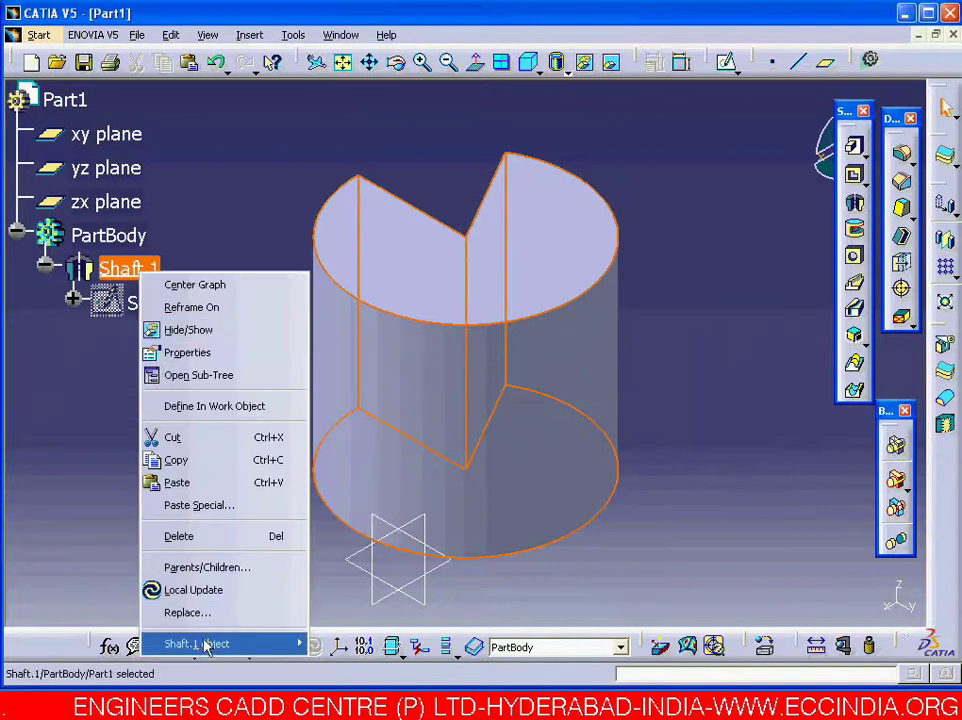
pyautogui.moveTo(205, 647)
pyautogui.click(354, 490)
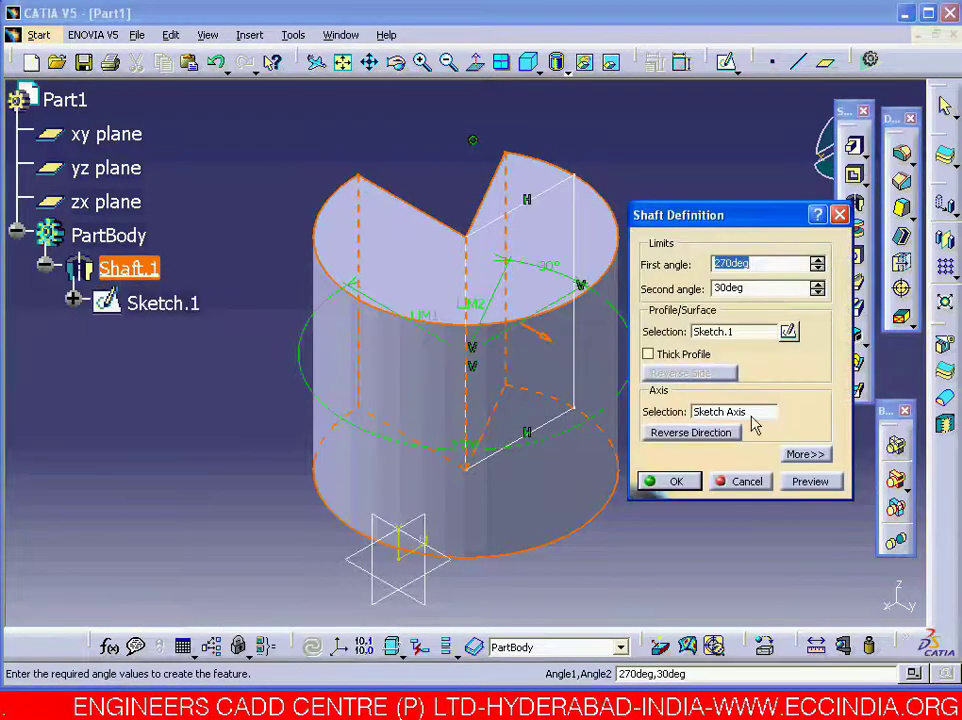
pyautogui.click(678, 483)
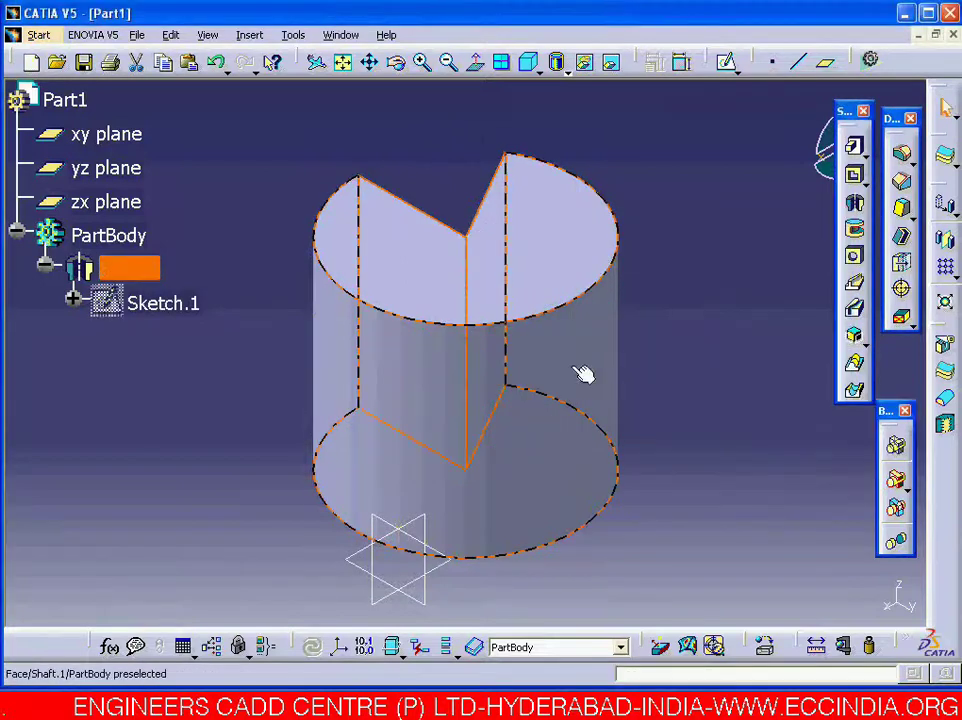
pyautogui.press('Delete')
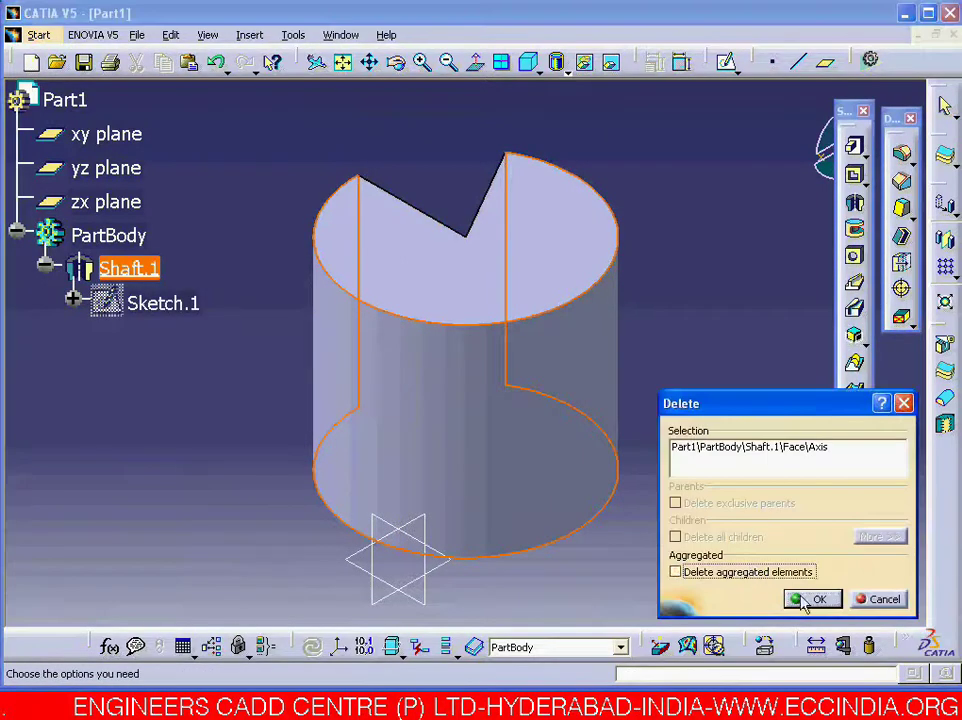
pyautogui.click(812, 598)
# Edit the rectangle sketch and add a second vertical axis about 11 mm from the origin on the negative H side
pyautogui.rightClick(135, 268)
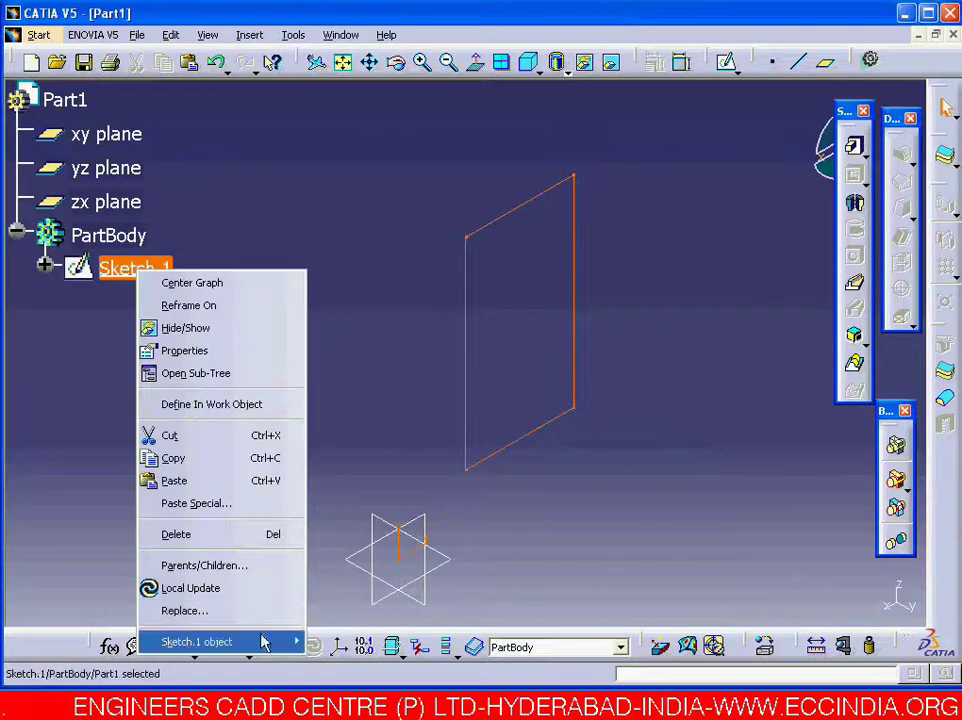
pyautogui.moveTo(265, 641)
pyautogui.click(361, 576)
pyautogui.moveTo(526, 361)
pyautogui.mouseDown(button='middle')
pyautogui.moveTo(528, 349)
pyautogui.moveTo(565, 339)
pyautogui.moveTo(563, 384)
pyautogui.mouseUp(button='middle')
pyautogui.click(893, 352)
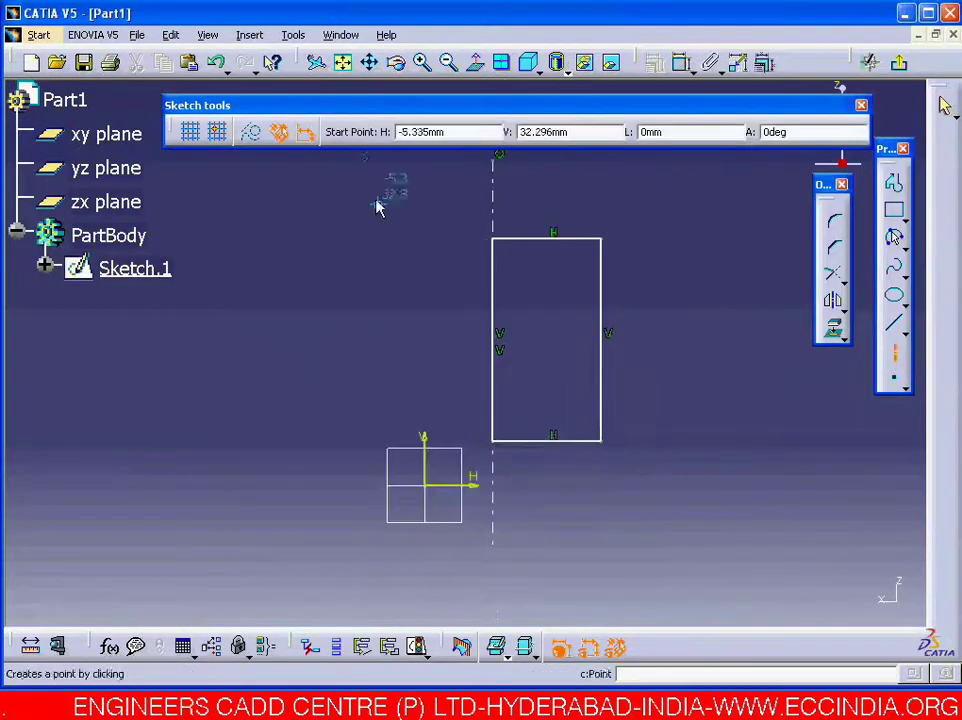
pyautogui.click(331, 161)
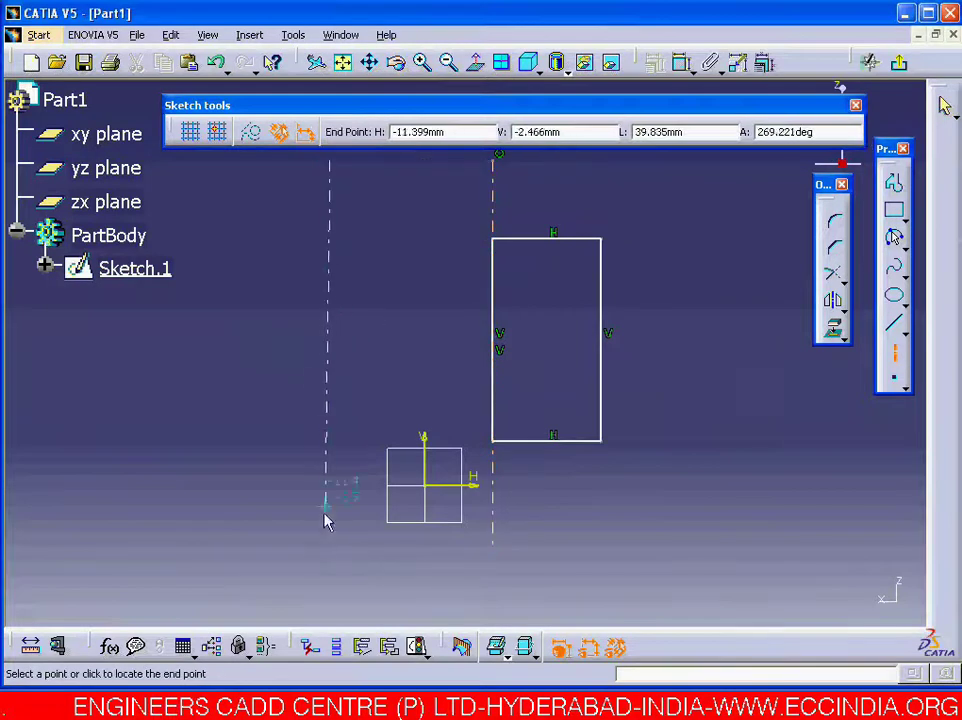
pyautogui.click(331, 562)
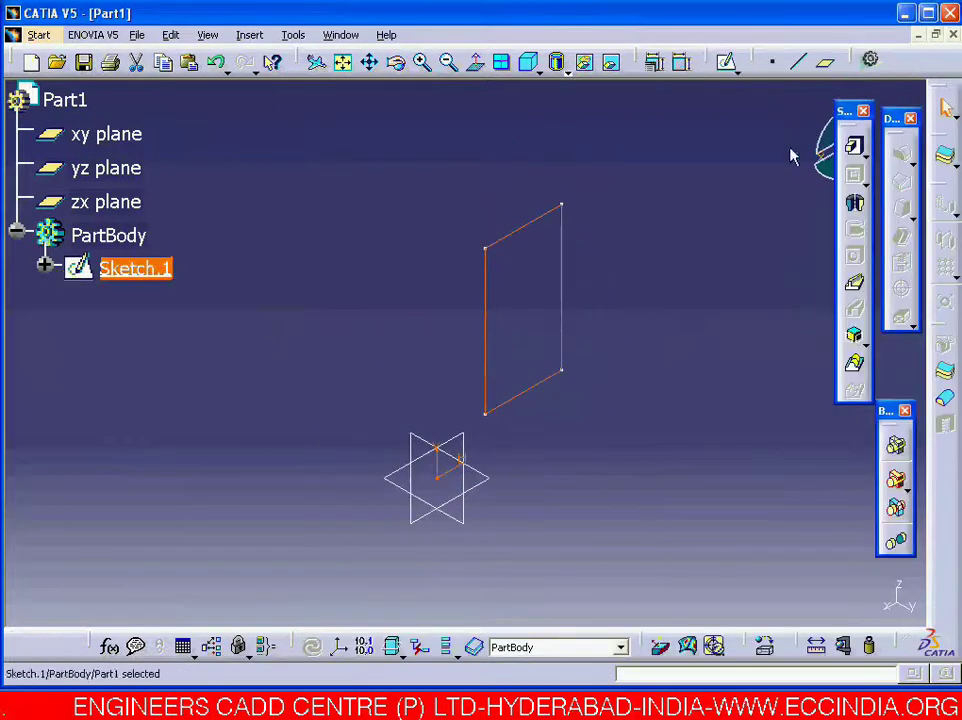
# Start a shaft from the two-axis sketch with angles of 270 and 30 degrees and preview the result
pyautogui.click(855, 205)
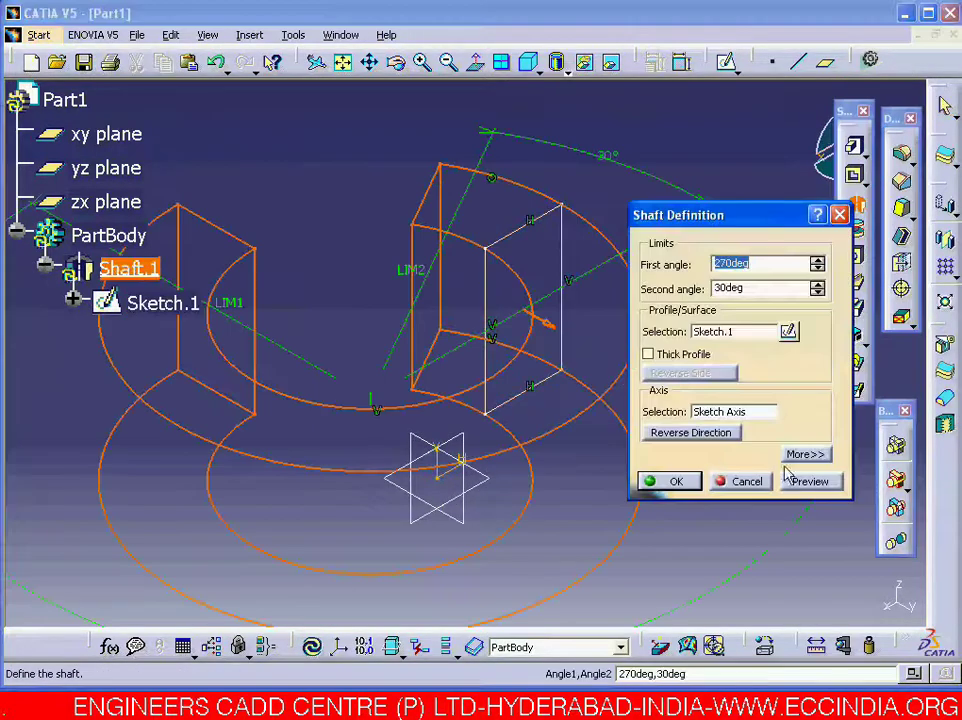
pyautogui.click(790, 477)
pyautogui.moveTo(418, 427); pyautogui.dragTo(380, 524, button='middle')
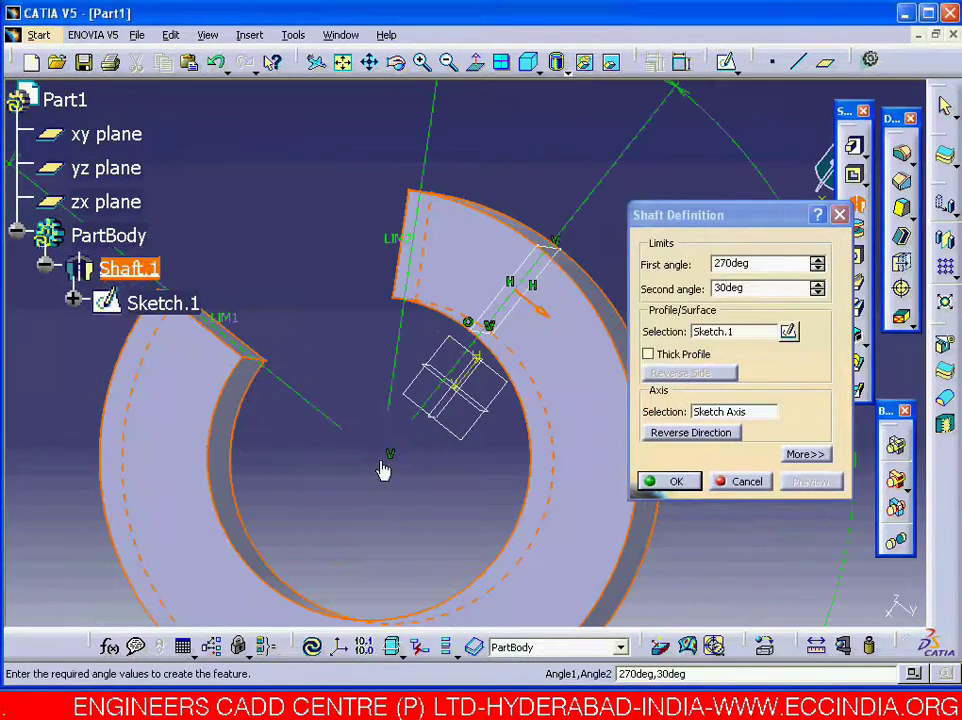
# Open the shaft's profile sketch for editing and delete the axis lying along the rectangle's edge
pyautogui.click(789, 333)
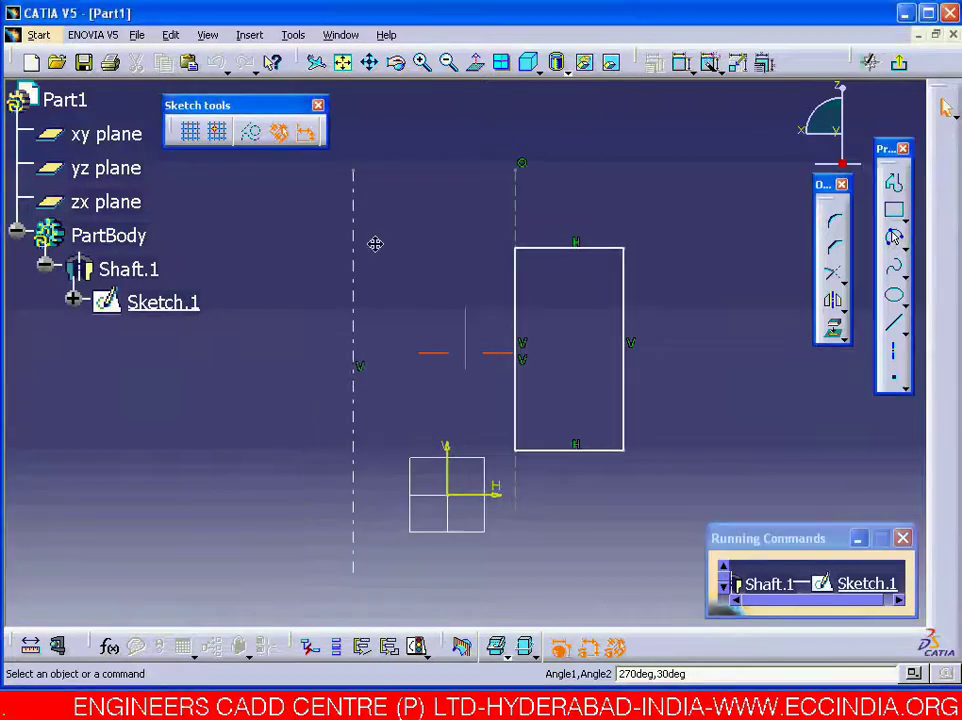
pyautogui.moveTo(530, 226)
pyautogui.mouseDown()
pyautogui.moveTo(543, 215)
pyautogui.moveTo(507, 204)
pyautogui.moveTo(587, 208)
pyautogui.mouseUp()
pyautogui.click(541, 204)
pyautogui.press('Delete')
# Draw a vertical axis between the remaining axis and the rectangle, about 0.5 mm from the origin in H, and exit the sketch
pyautogui.click(891, 362)
pyautogui.click(473, 212)
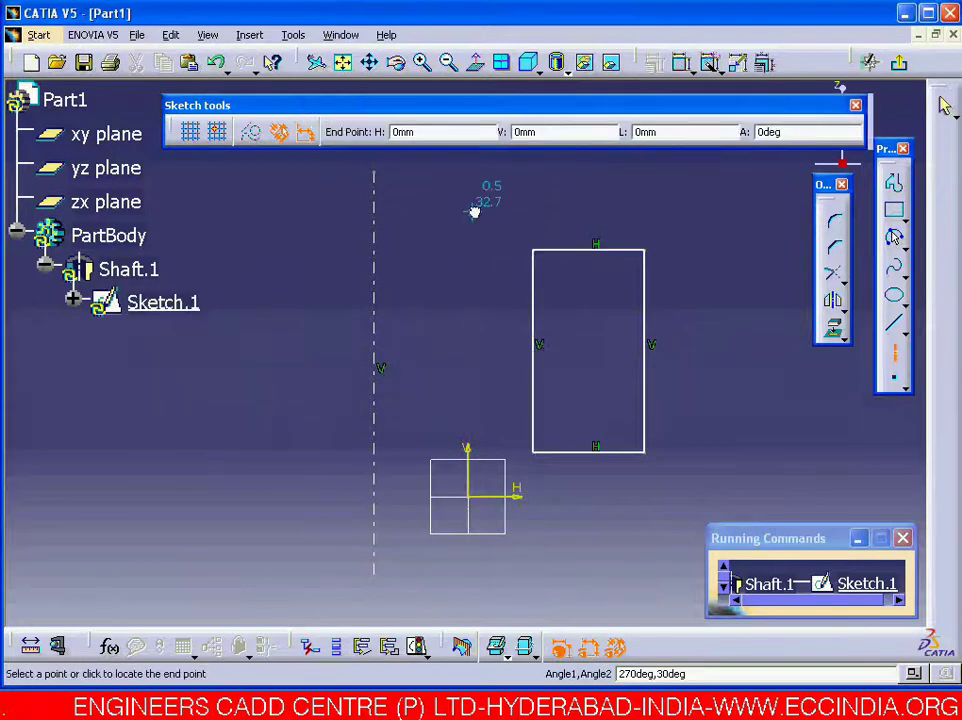
pyautogui.click(473, 421)
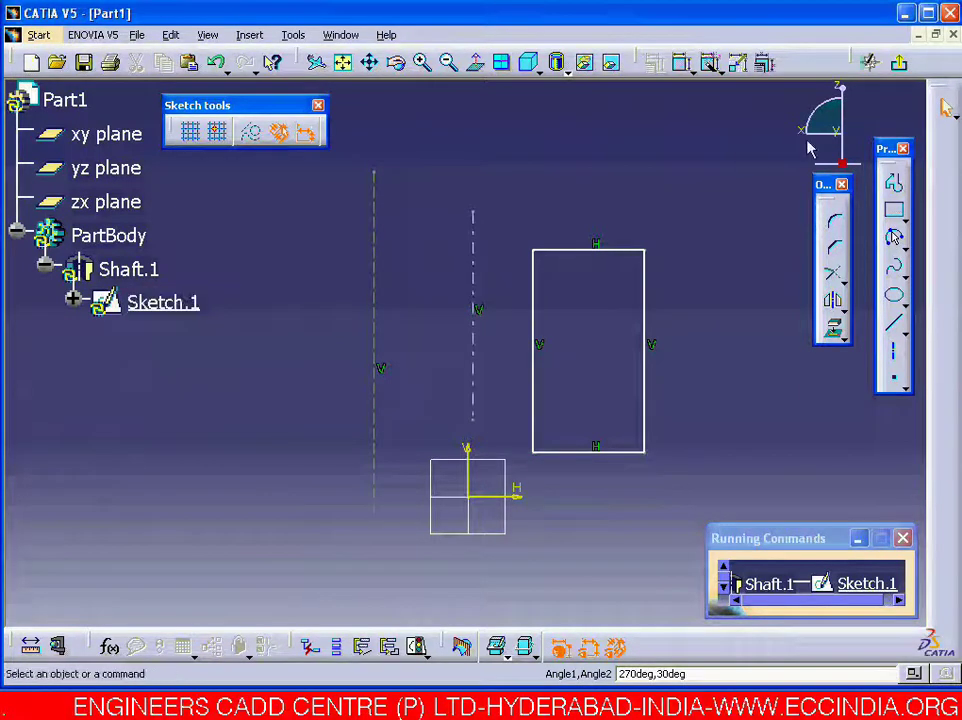
pyautogui.click(899, 62)
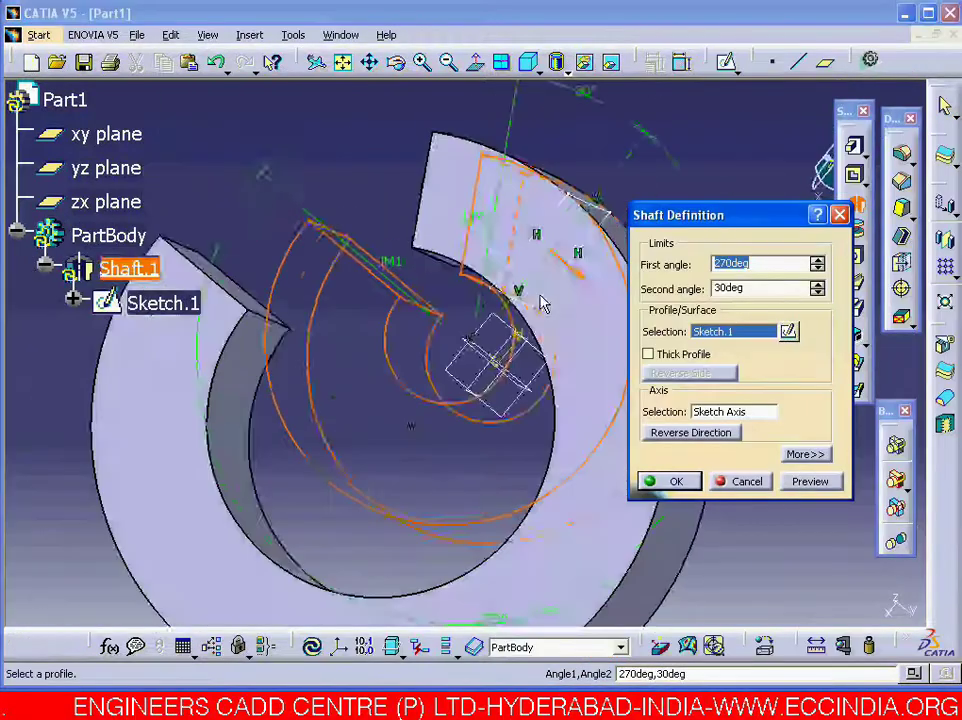
# Preview the shaft about the newly drawn axis, keep Sketch Axis as the axis selection and create the shaft
pyautogui.click(810, 481)
pyautogui.moveTo(437, 414); pyautogui.dragTo(460, 330, button='middle')
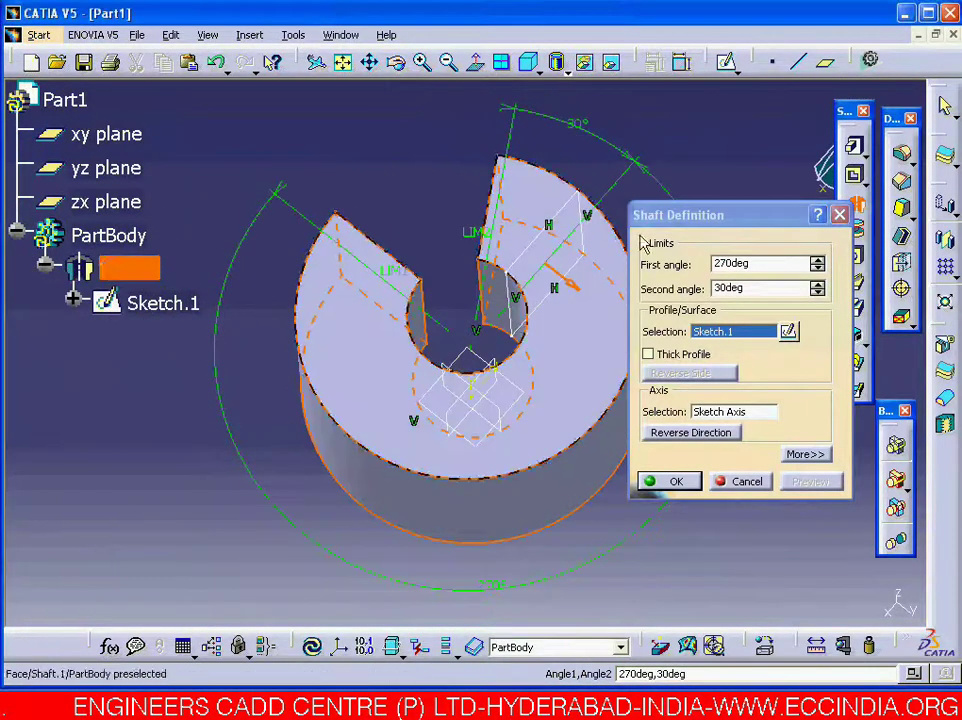
pyautogui.click(529, 63)
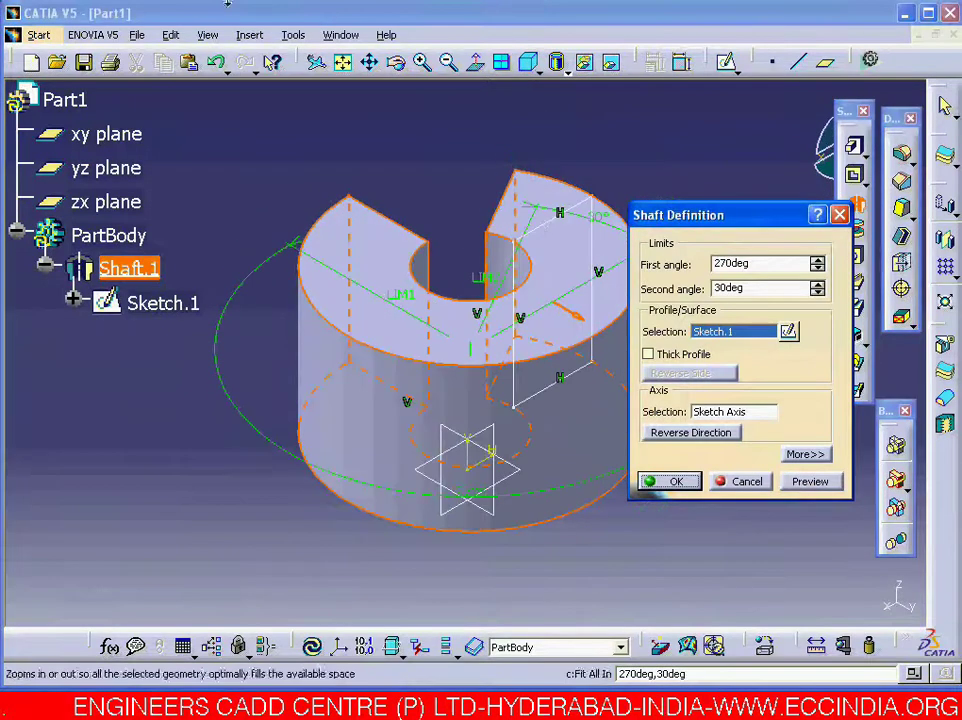
pyautogui.rightClick(712, 418)
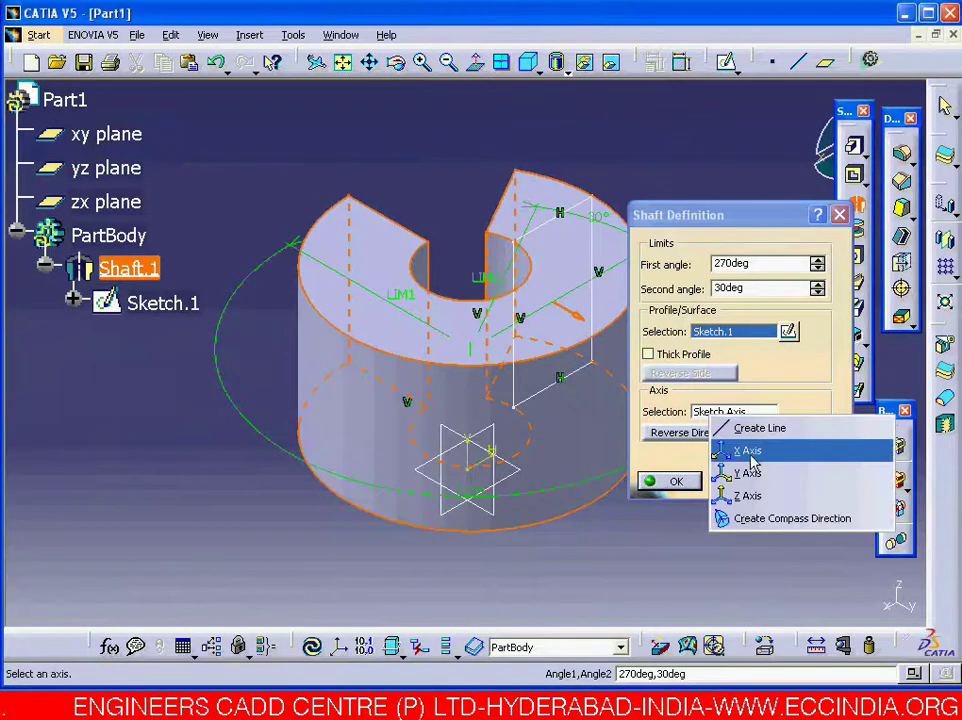
pyautogui.click(746, 496)
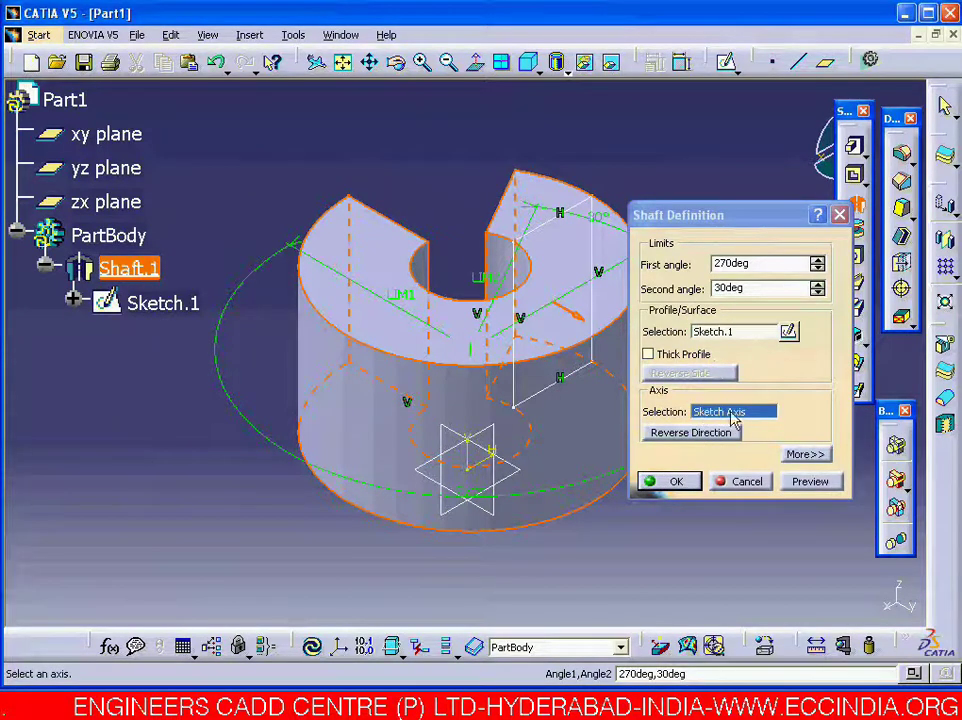
pyautogui.click(696, 482)
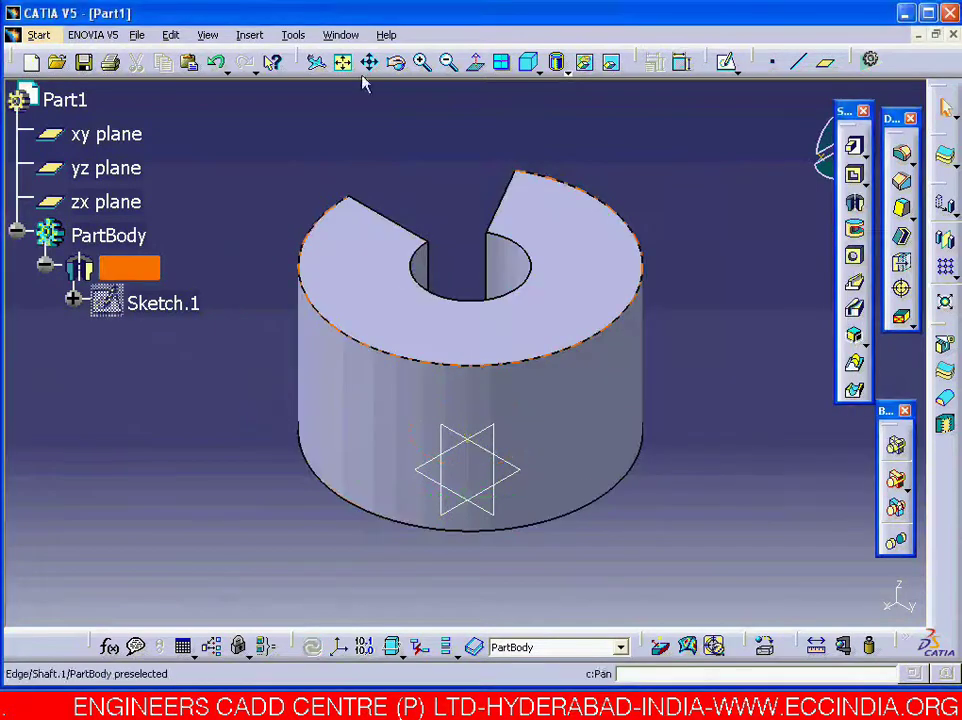
pyautogui.click(344, 62)
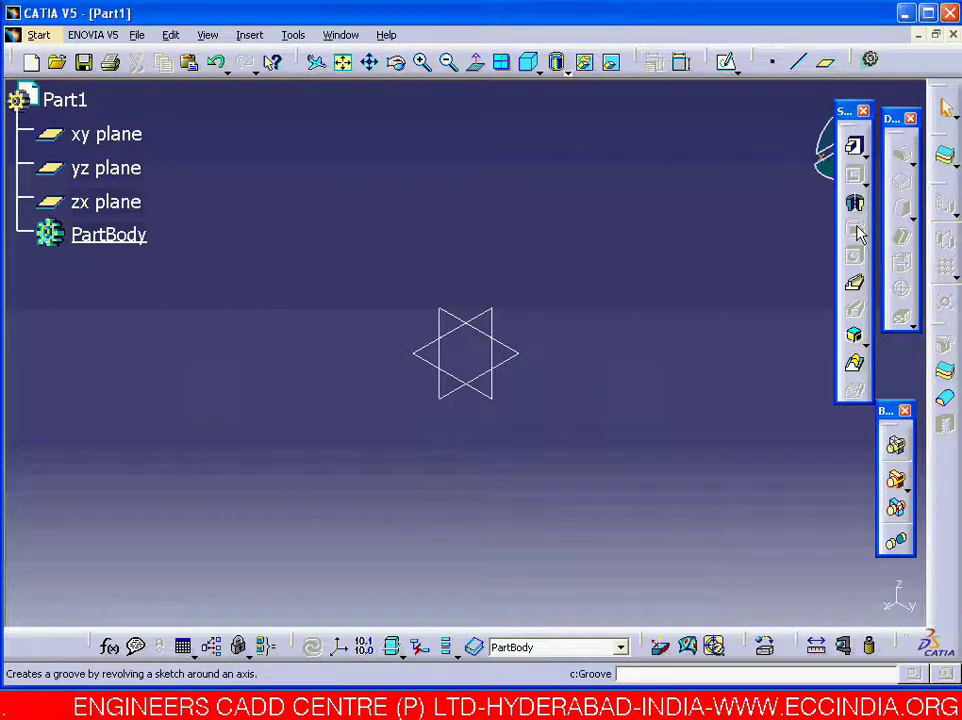
# Start a sketch on the xy plane and draw a hexagon centred on the origin, about 36 mm across flats with horizontal sides
pyautogui.click(730, 64)
pyautogui.click(515, 351)
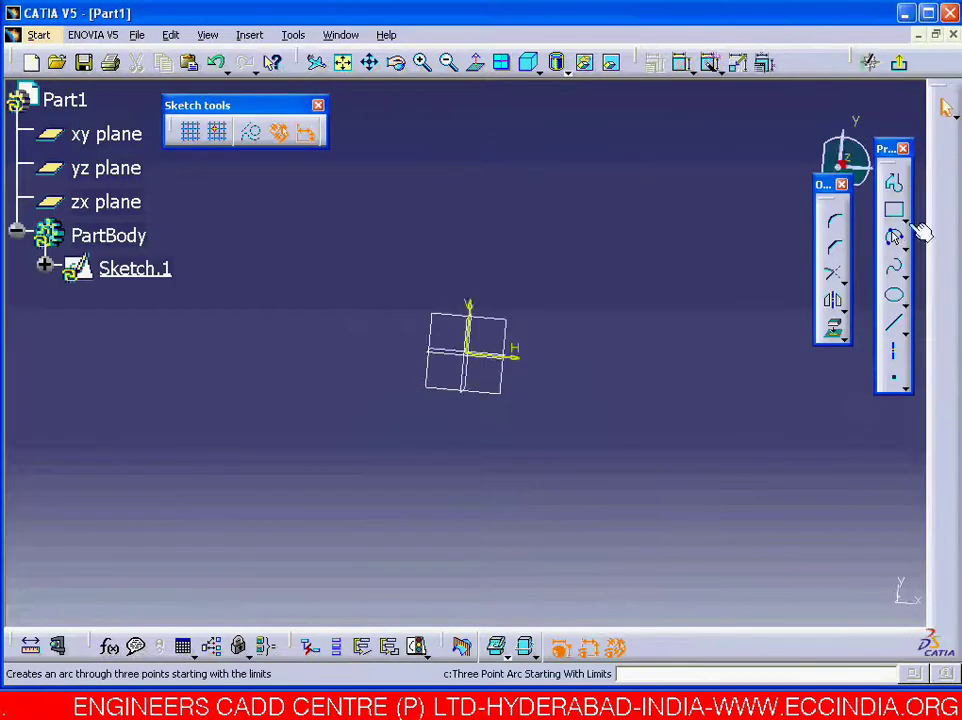
pyautogui.click(902, 216)
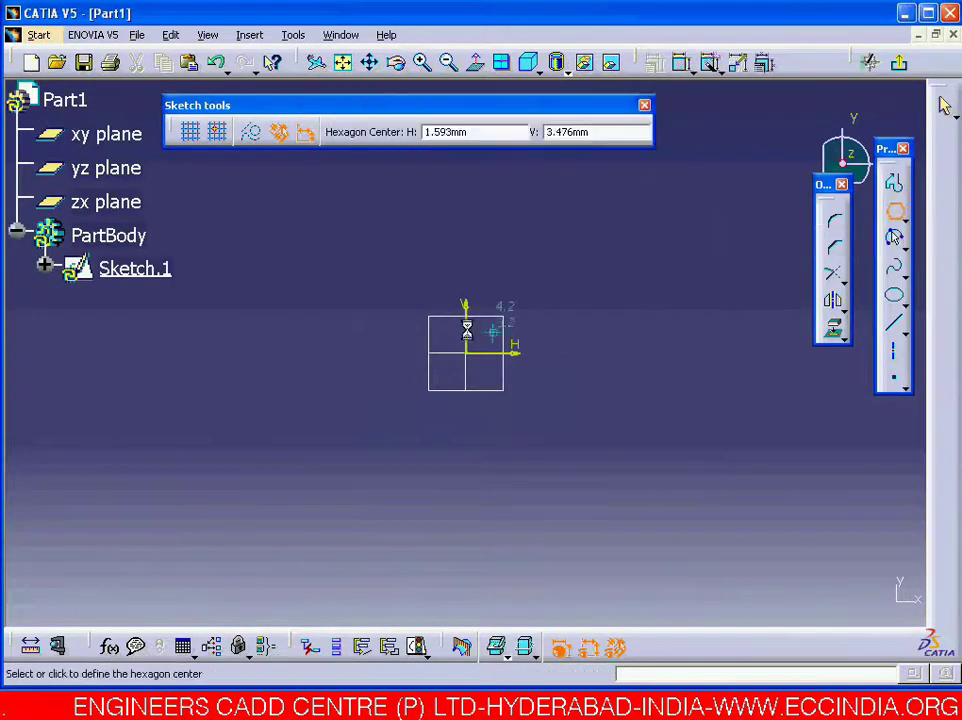
pyautogui.click(467, 352)
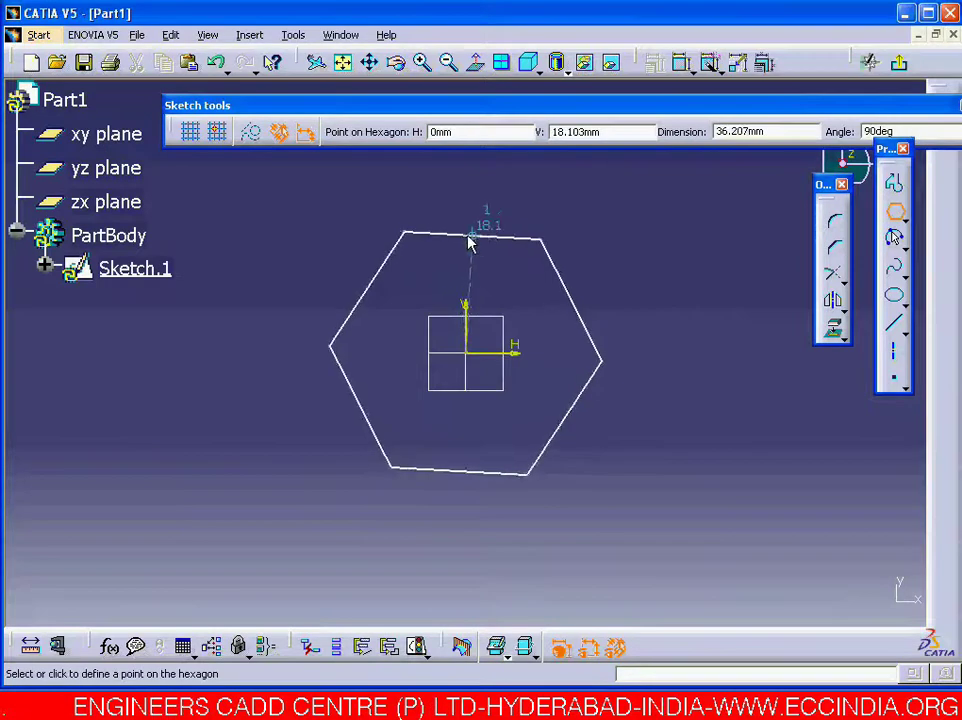
pyautogui.click(466, 236)
# Dimension the hexagon's upper horizontal side and set its length to 20 mm
pyautogui.click(508, 236)
pyautogui.rightClick(494, 174)
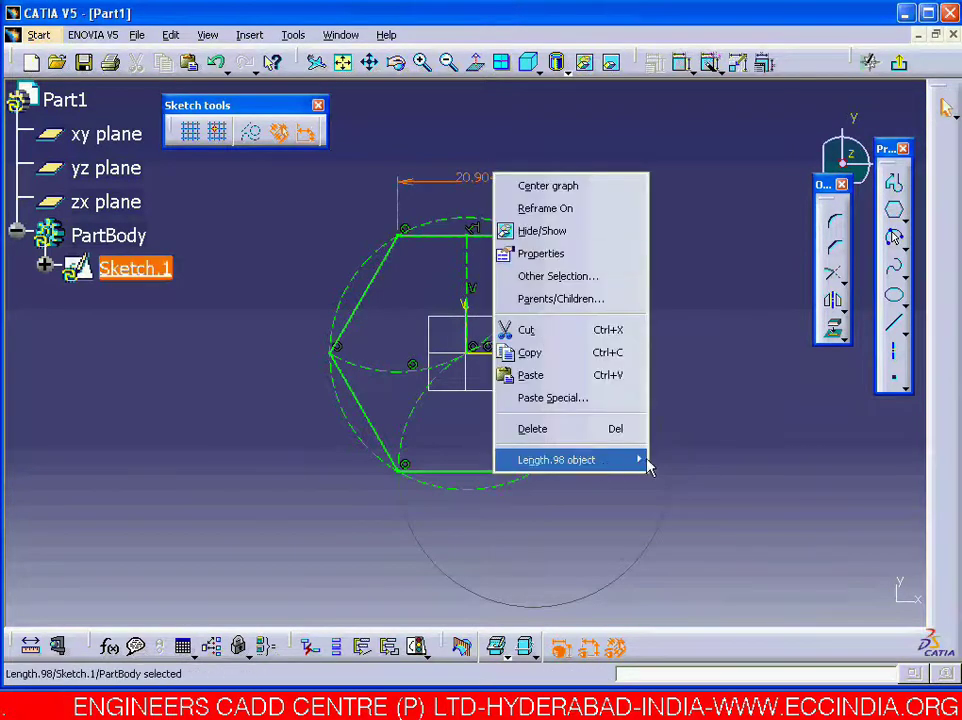
pyautogui.moveTo(610, 466)
pyautogui.click(683, 458)
pyautogui.press('Return')
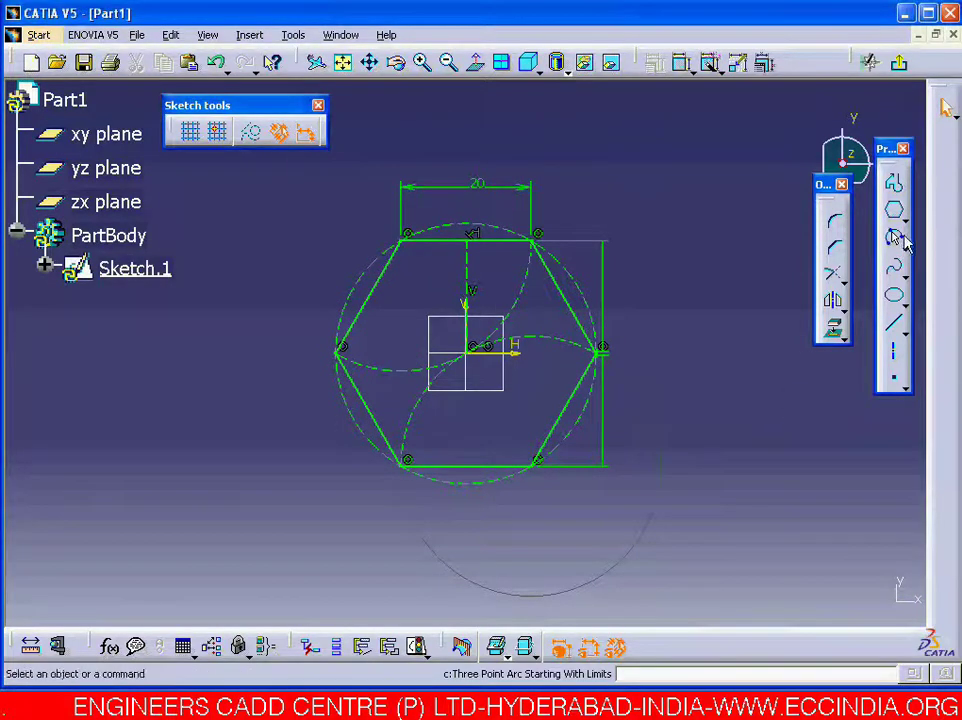
# Draw a circle centred on the origin inside the hexagon
pyautogui.click(903, 243)
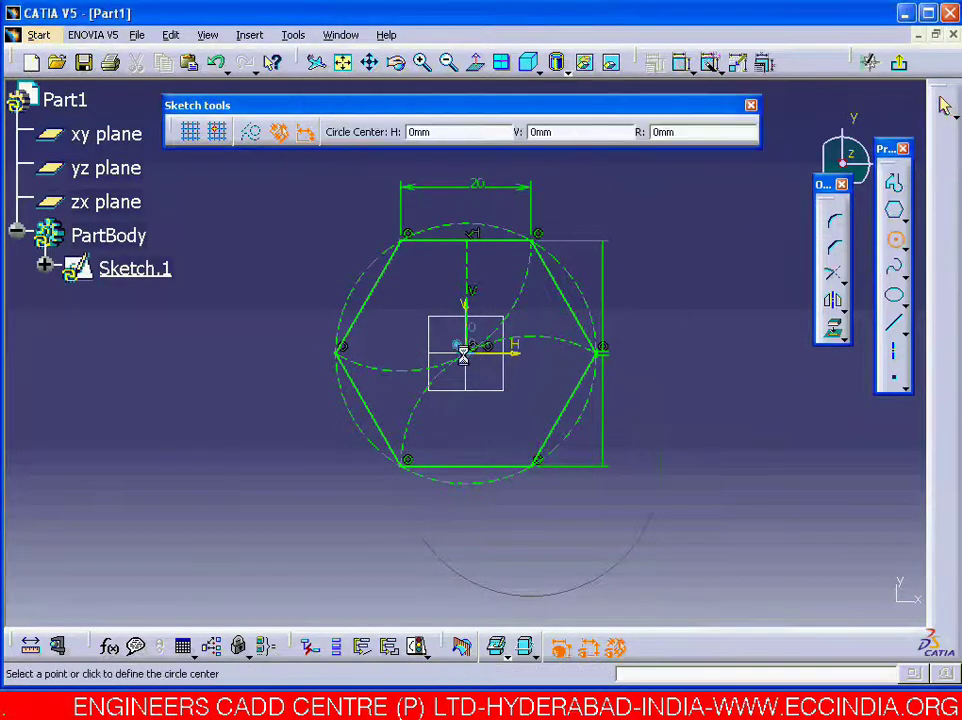
pyautogui.click(499, 276)
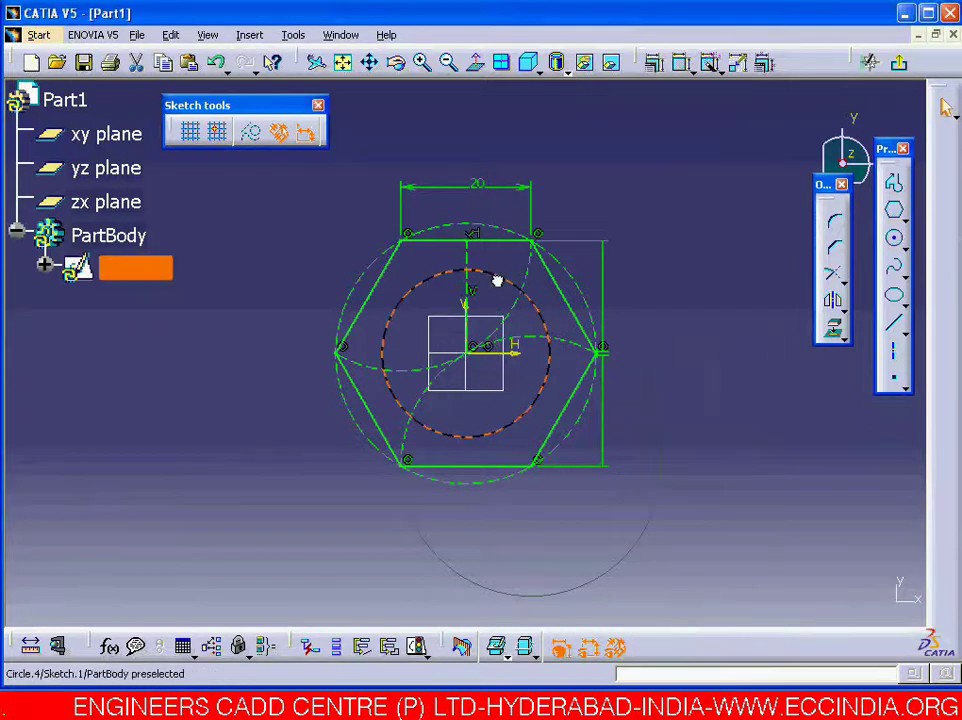
# Dimension the circle's diameter and set it to 20 mm
pyautogui.click(211, 646)
pyautogui.rightClick(665, 231)
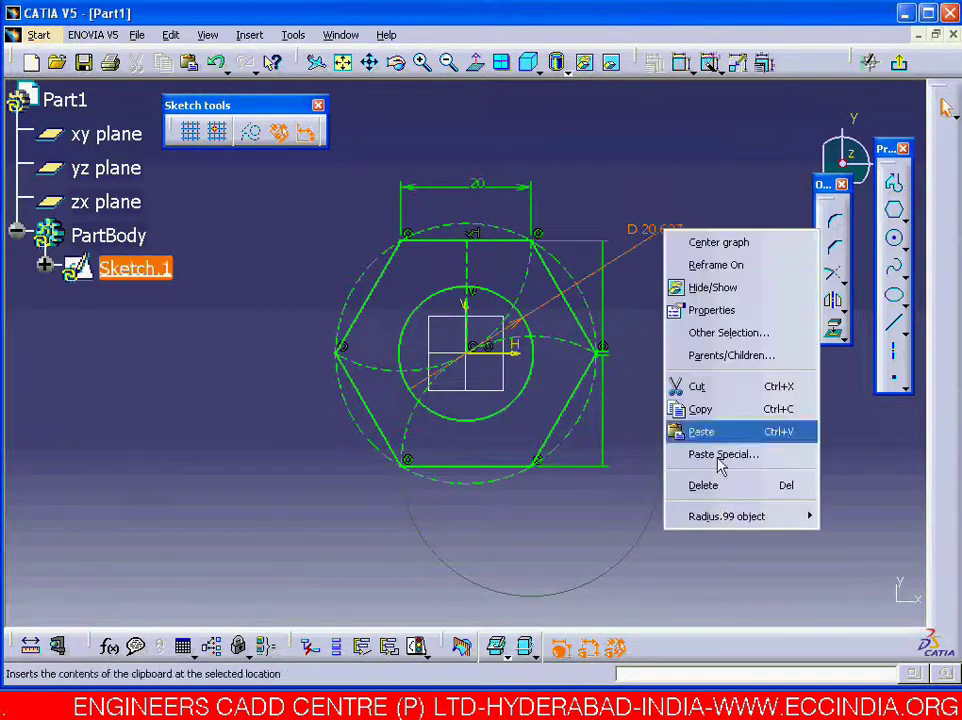
pyautogui.moveTo(727, 516)
pyautogui.click(518, 309)
pyautogui.write('20.627mm')
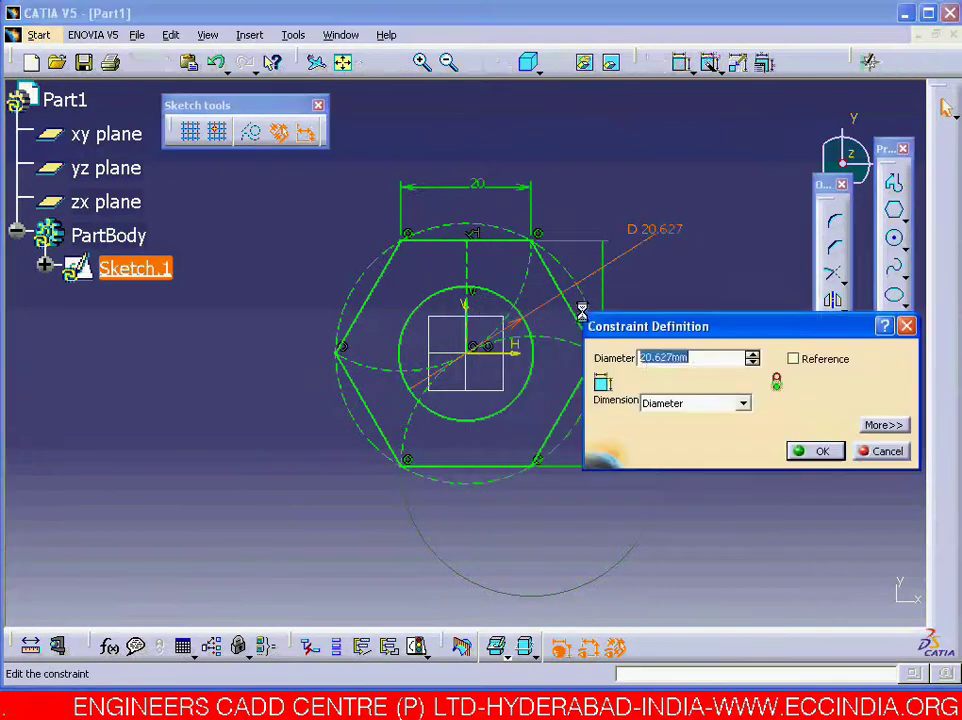
pyautogui.press('Return')
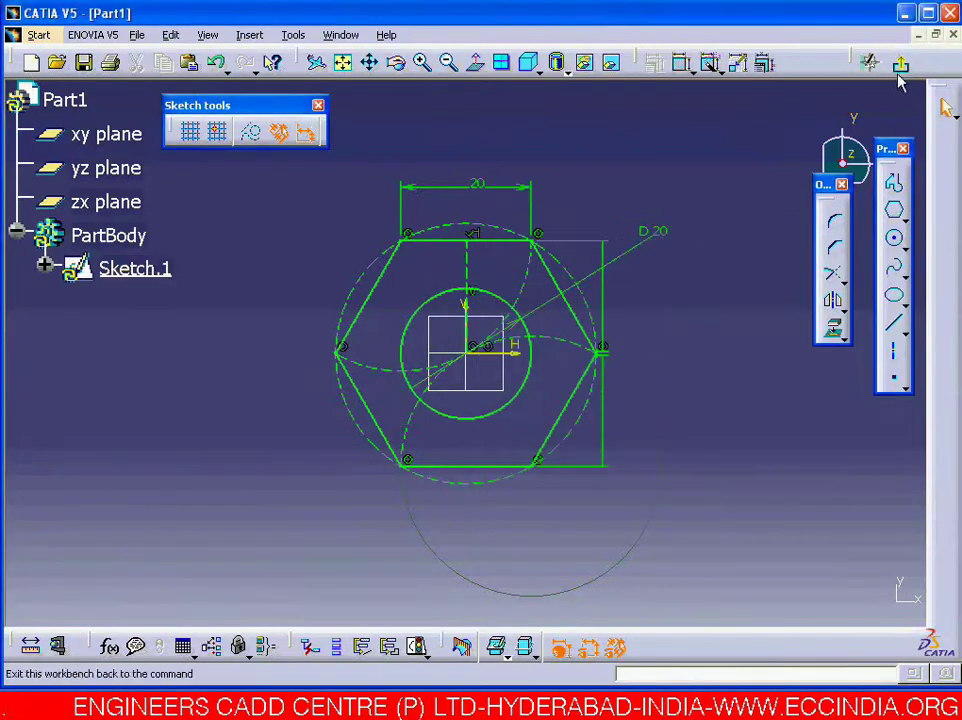
# Exit the sketch and pad it into a hexagonal nut blank with a through hole, lowering the upper limit freehand before creating it
pyautogui.click(898, 62)
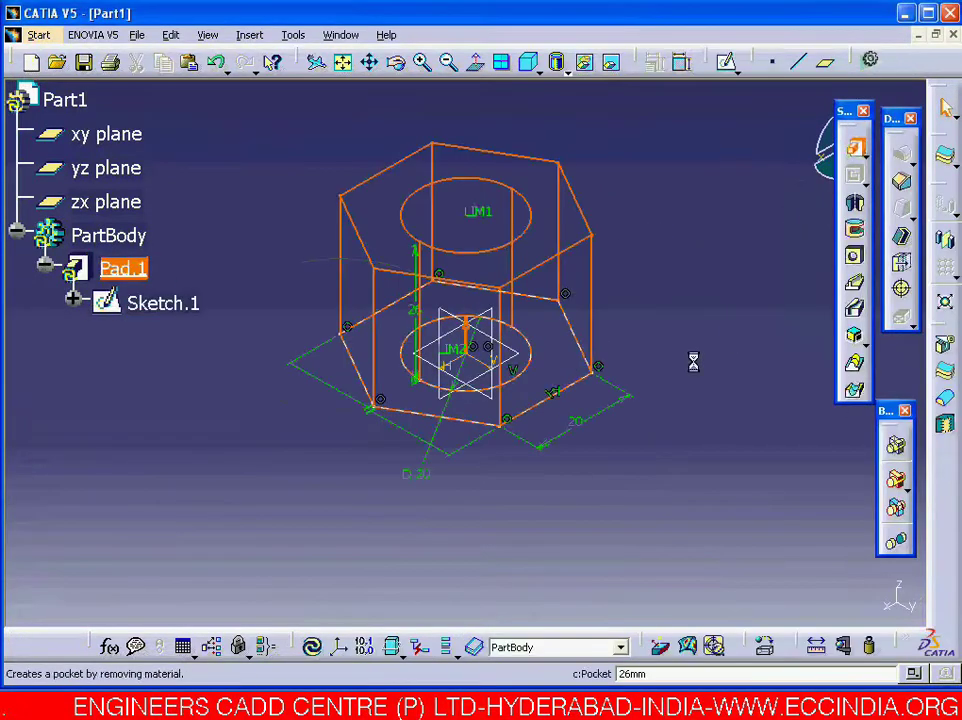
pyautogui.moveTo(483, 212); pyautogui.dragTo(478, 282)
pyautogui.click(696, 439)
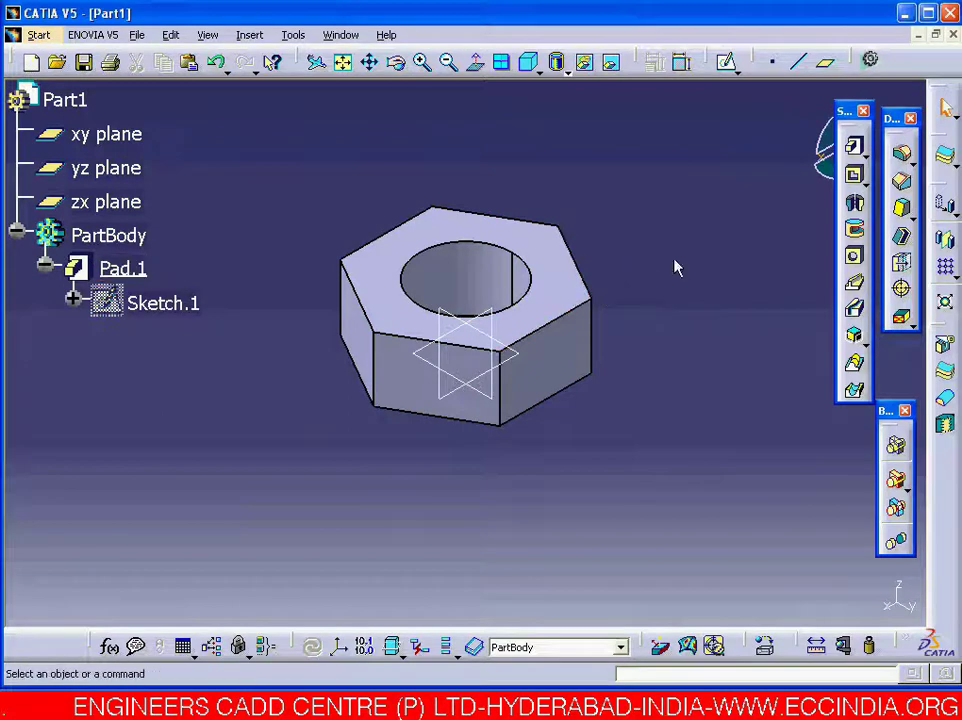
pyautogui.click(728, 66)
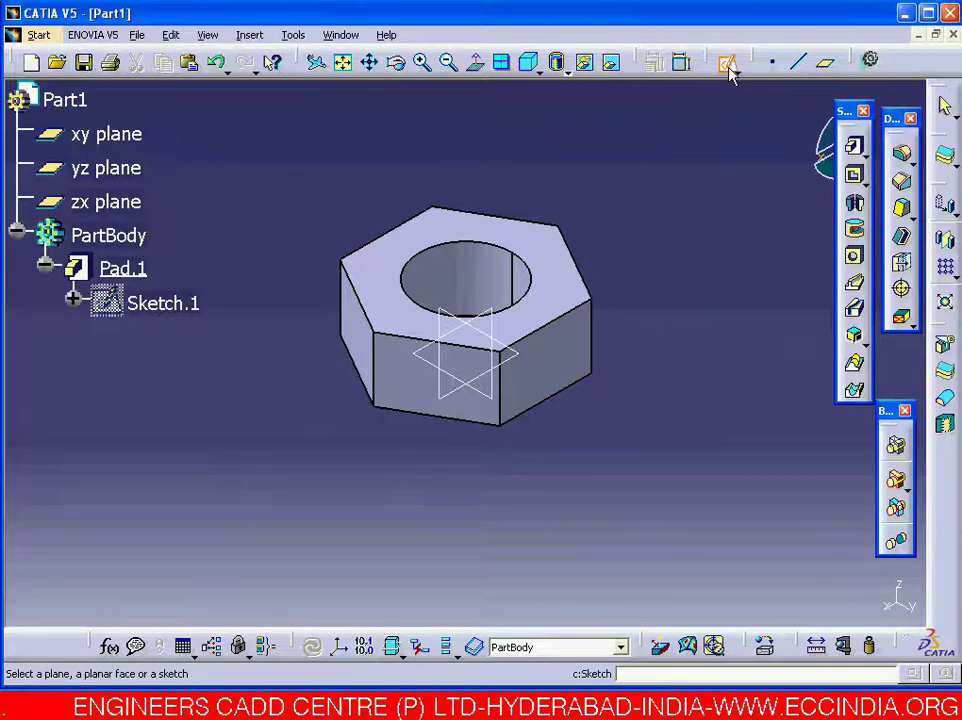
pyautogui.click(459, 322)
pyautogui.moveTo(567, 246)
pyautogui.mouseDown(button='middle')
pyautogui.moveTo(635, 296)
pyautogui.moveTo(633, 335)
pyautogui.moveTo(668, 271)
pyautogui.mouseUp(button='middle')
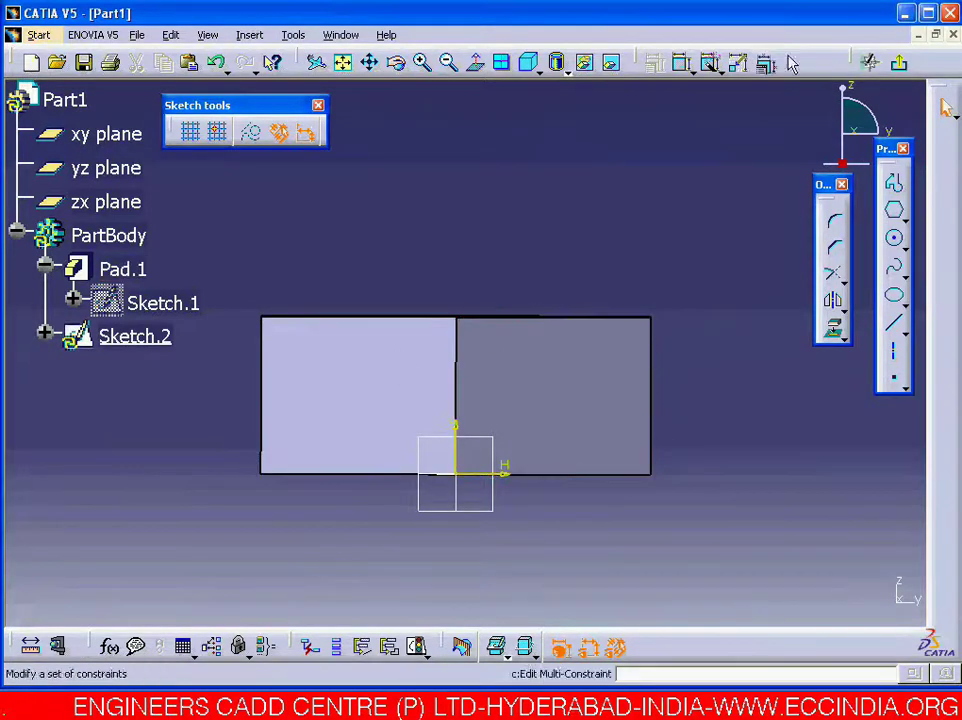
pyautogui.hotkey('ctrl', 'z')
# Start a sketch on the zx plane and draw a closed right triangle about 3.4 mm wide inside the blank's upper outer corner
pyautogui.click(727, 62)
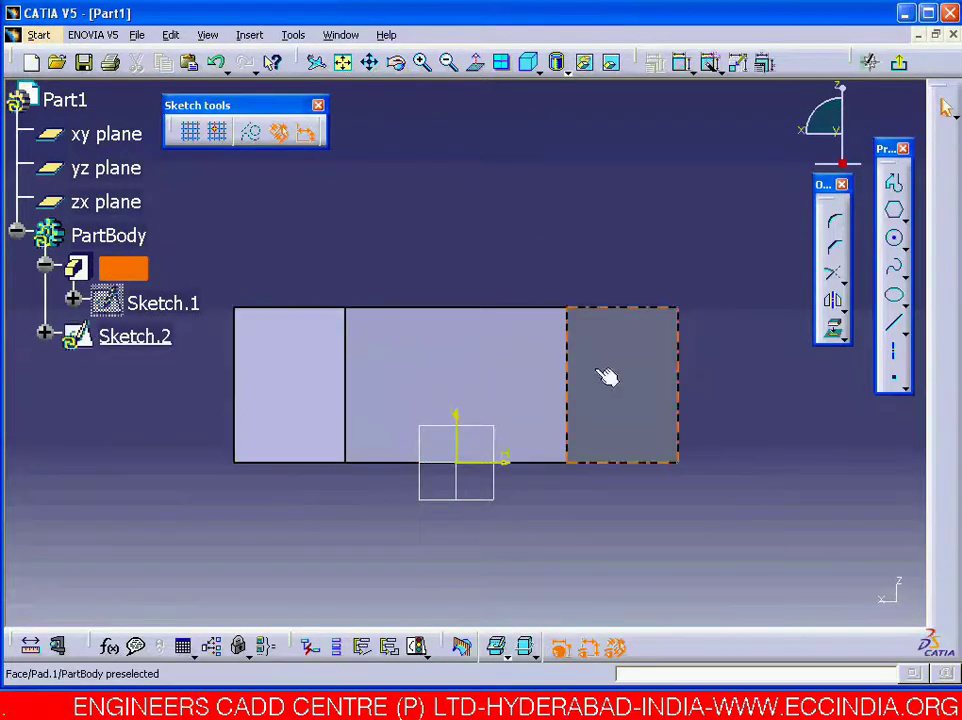
pyautogui.click(896, 187)
pyautogui.click(640, 320)
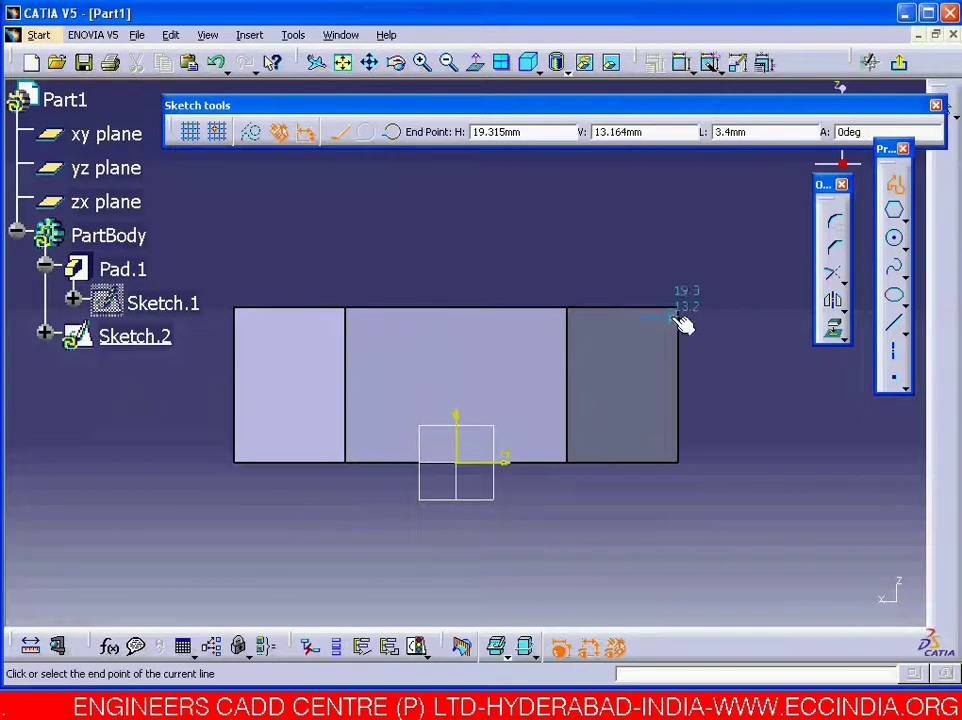
pyautogui.click(634, 319)
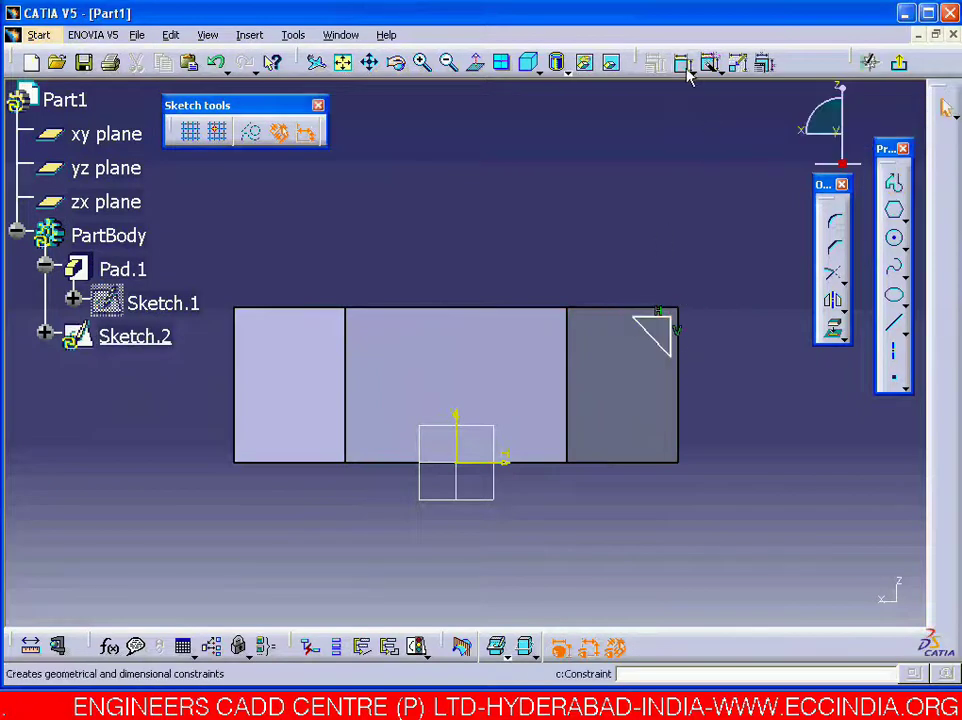
# Make the triangle's horizontal side coincident with the blank's upper edge and its vertical side coincident with the outer vertical edge
pyautogui.click(652, 316)
pyautogui.click(683, 72)
pyautogui.click(636, 311)
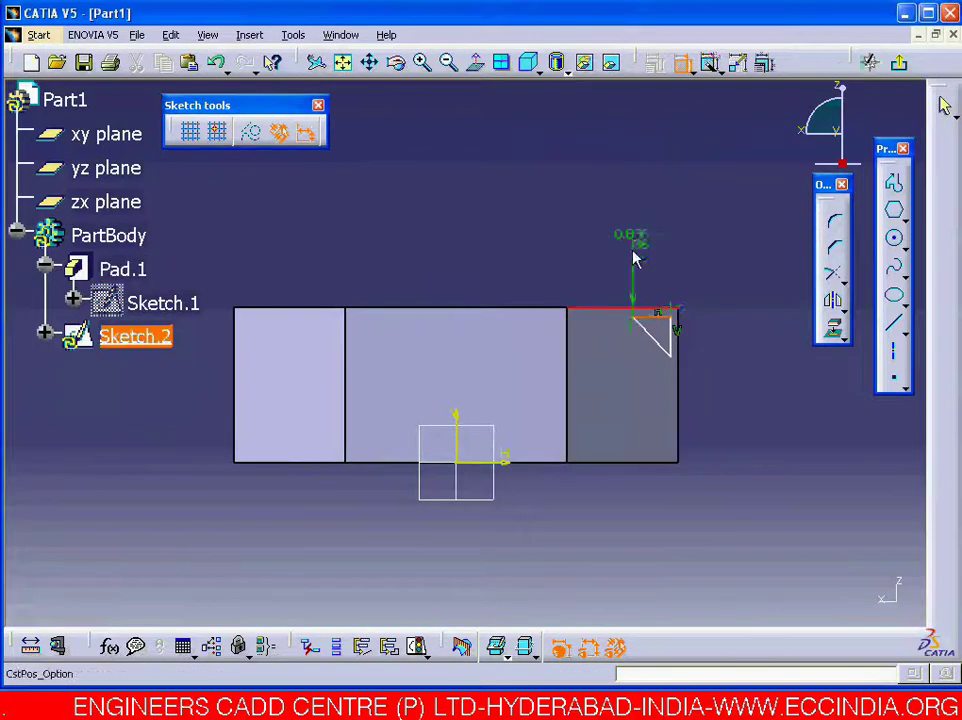
pyautogui.rightClick(634, 245)
pyautogui.click(700, 390)
pyautogui.click(676, 335)
pyautogui.rightClick(745, 281)
pyautogui.click(791, 421)
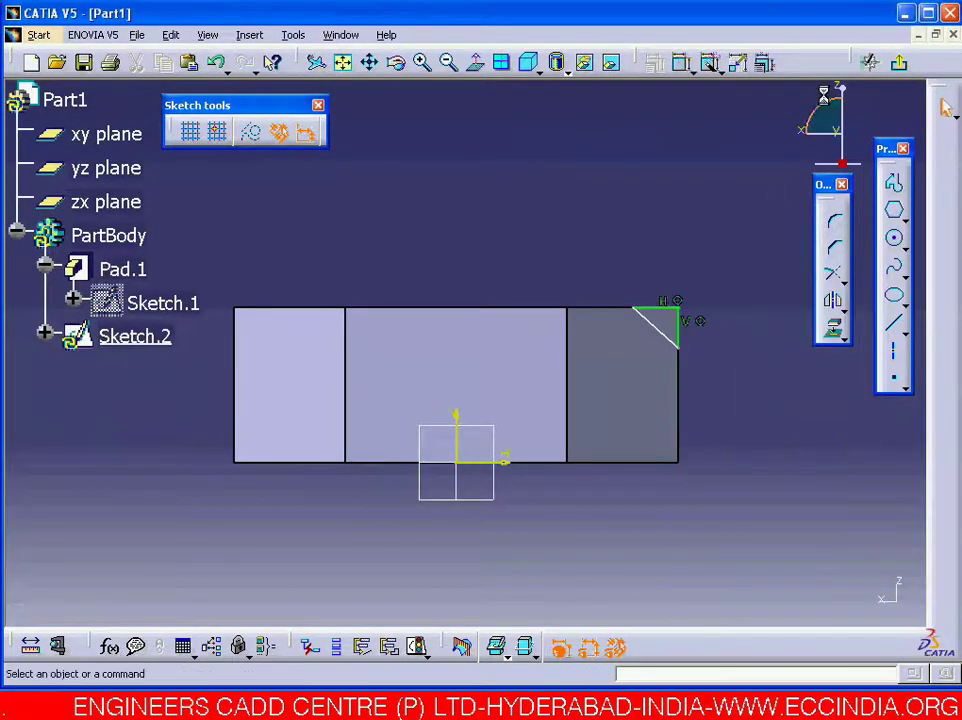
# Exit the sketch and create a groove from the triangle about the Z axis with angles of 270° and 30°
pyautogui.click(898, 62)
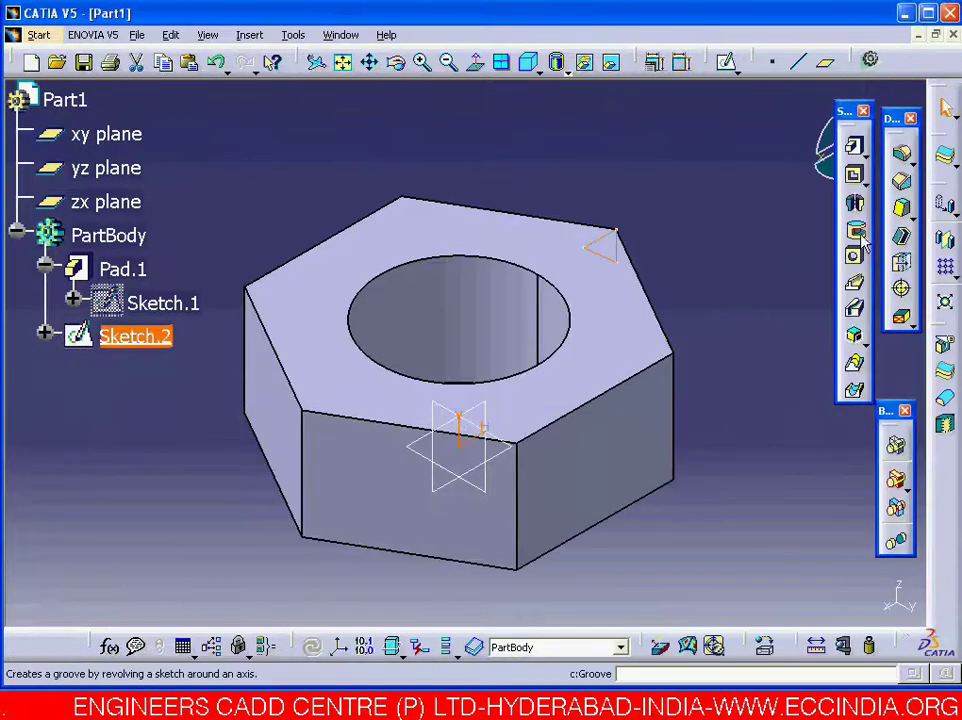
pyautogui.click(856, 232)
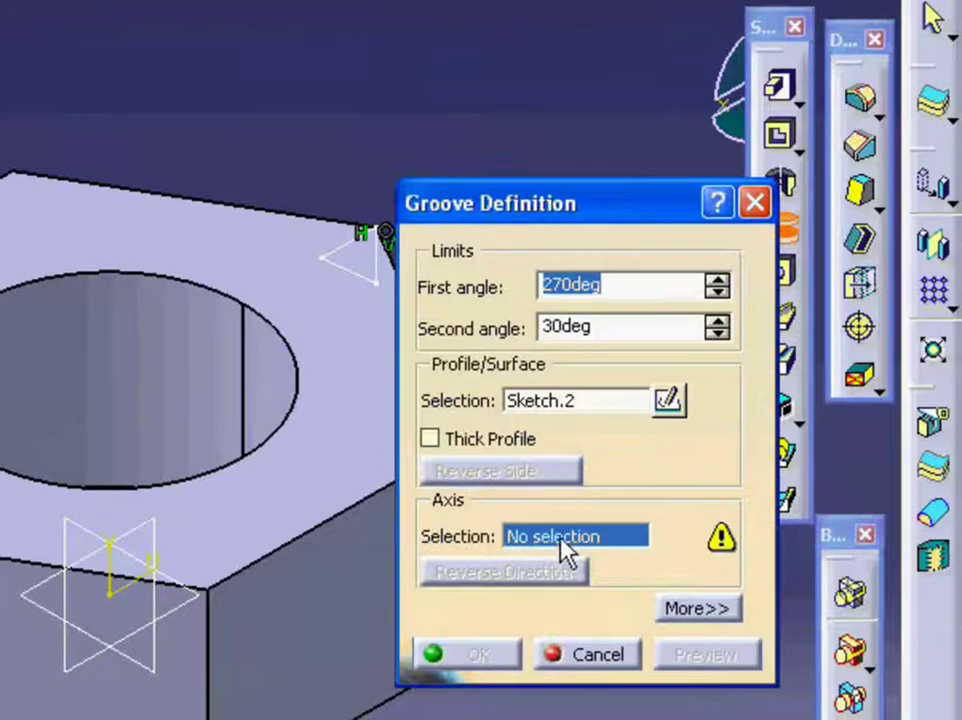
pyautogui.rightClick(728, 409)
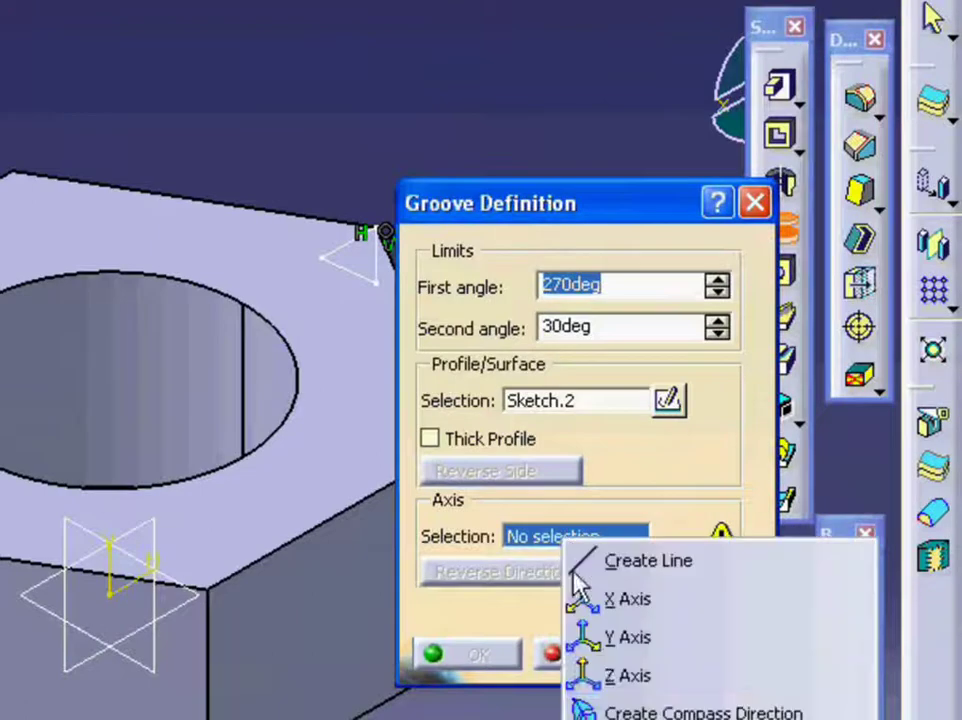
pyautogui.click(770, 494)
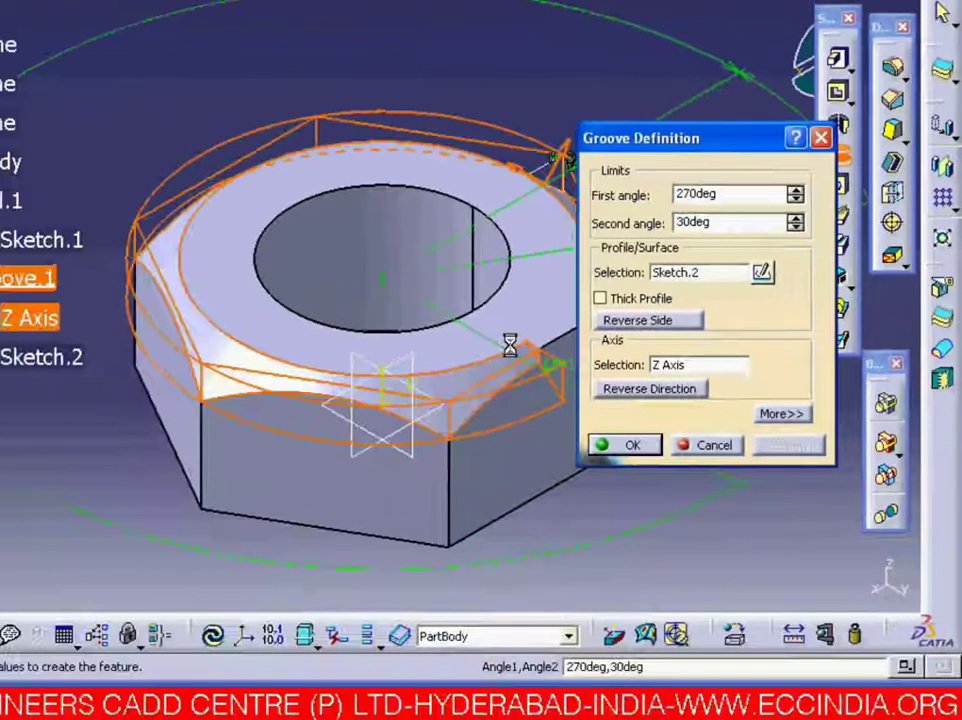
pyautogui.click(470, 654)
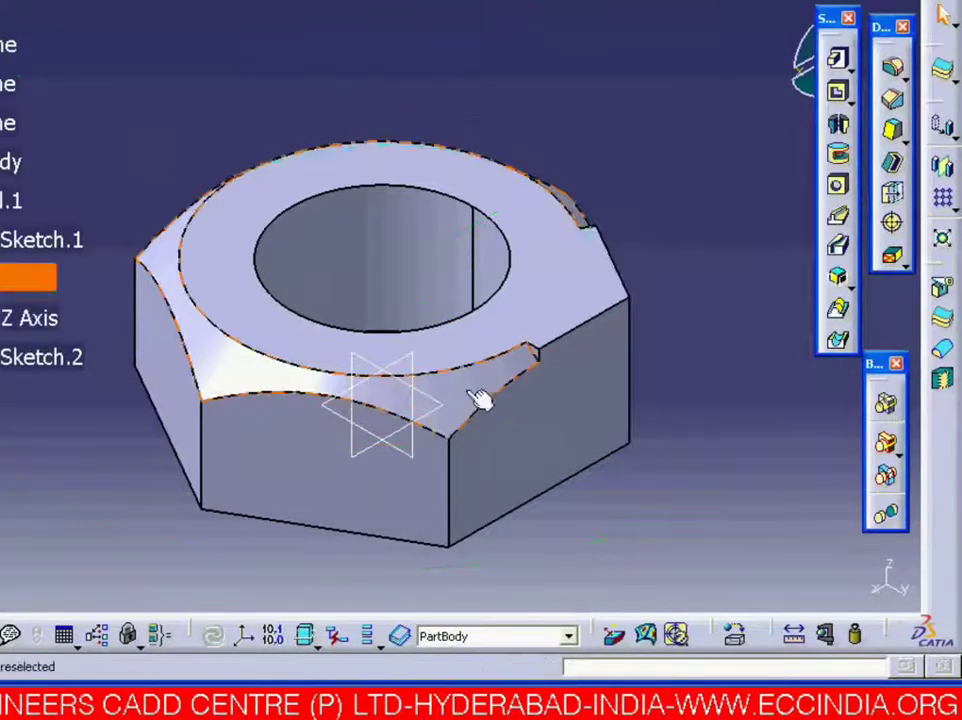
# Edit the groove's limits to a first angle of 360° and a second angle of 0°
pyautogui.rightClick(490, 404)
pyautogui.moveTo(648, 376)
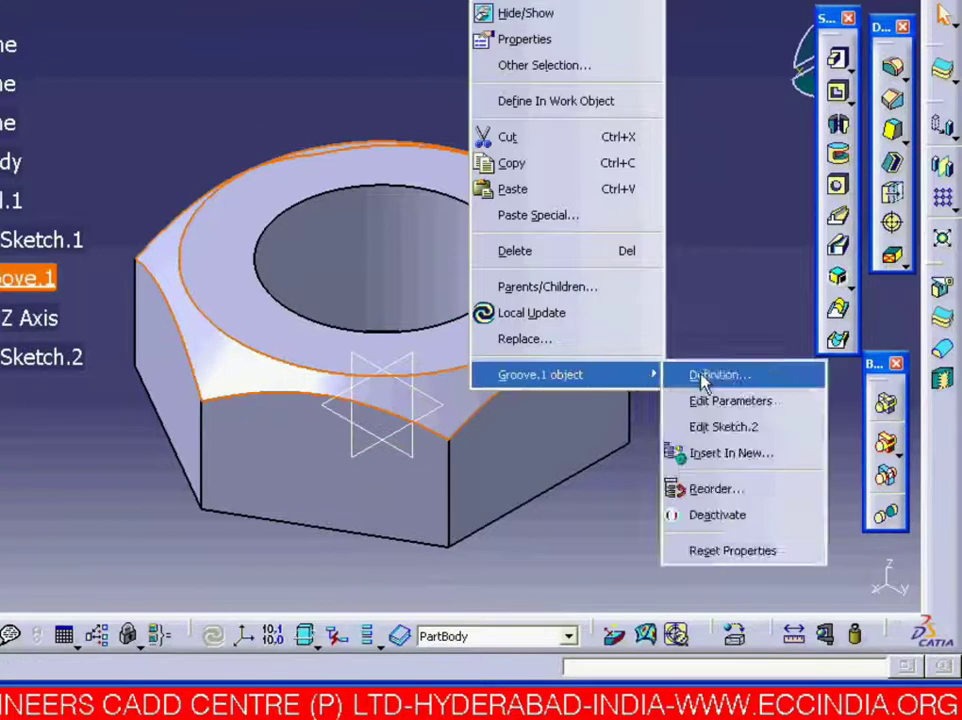
pyautogui.click(705, 377)
pyautogui.write('6')
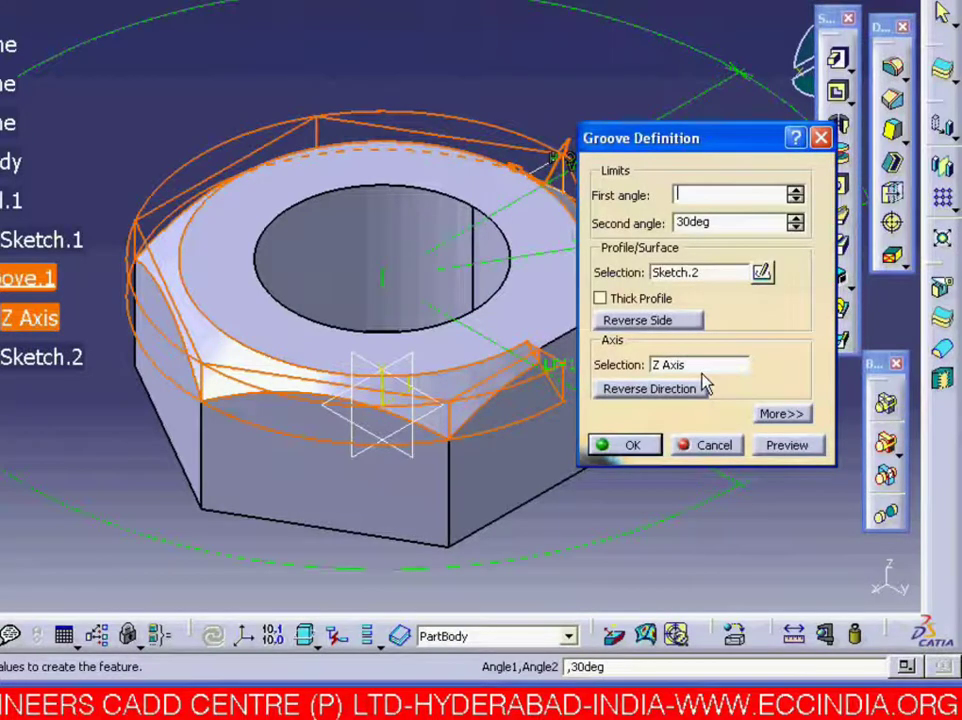
pyautogui.write('0')
pyautogui.press('Return')
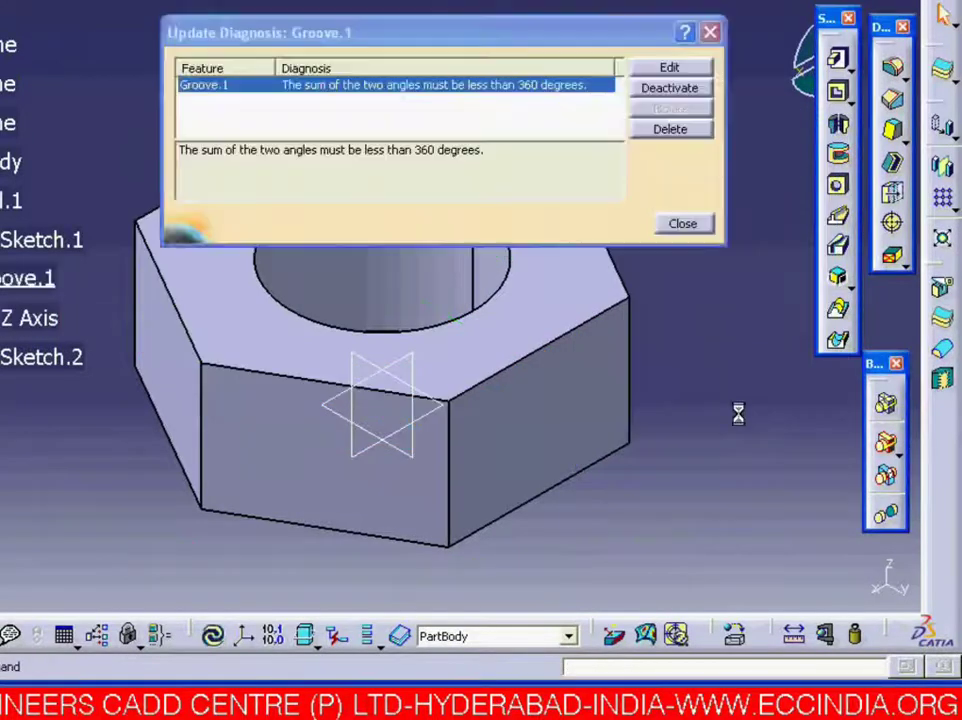
pyautogui.click(669, 68)
pyautogui.moveTo(712, 222); pyautogui.dragTo(607, 223)
pyautogui.click(634, 449)
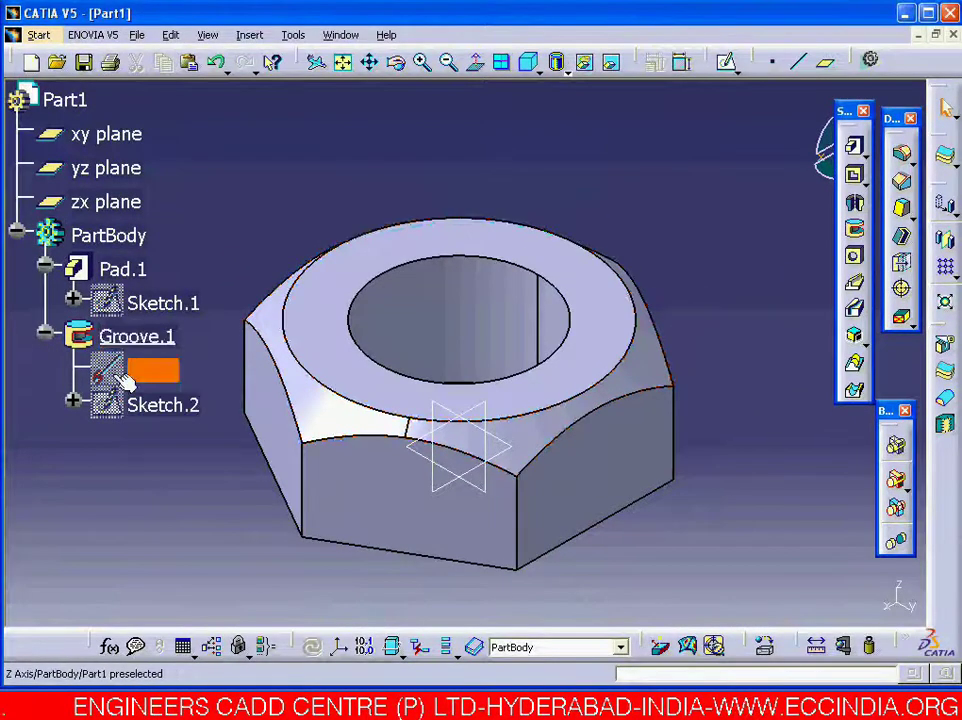
# Delete the groove from the part body together with its aggregated elements
pyautogui.click(165, 340)
pyautogui.rightClick(124, 335)
pyautogui.press('Escape')
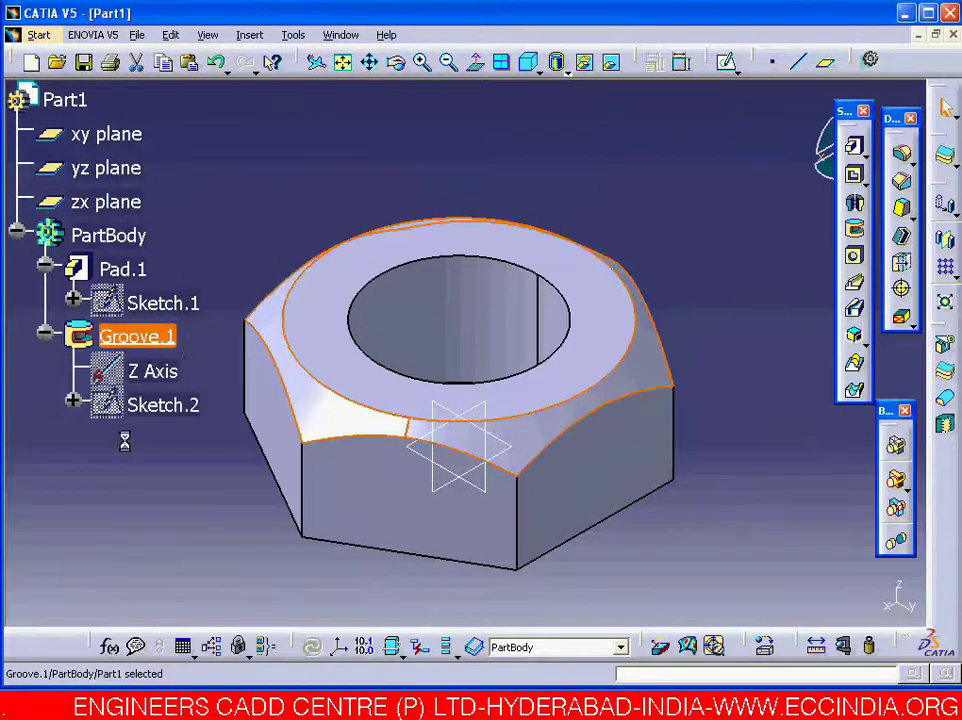
pyautogui.rightClick(150, 338)
pyautogui.click(188, 599)
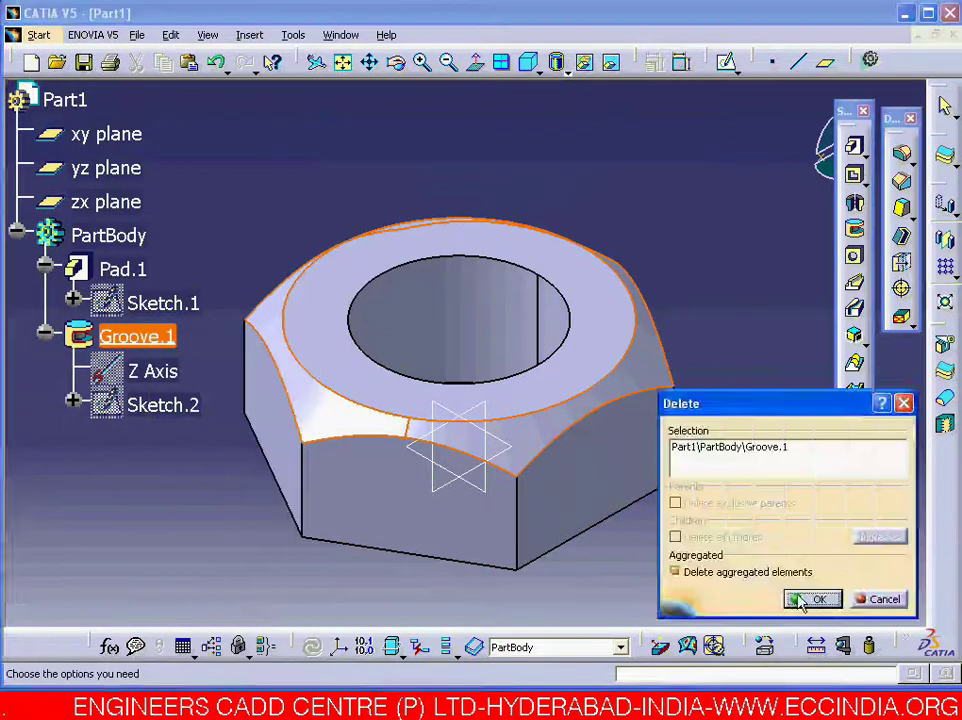
pyautogui.click(806, 597)
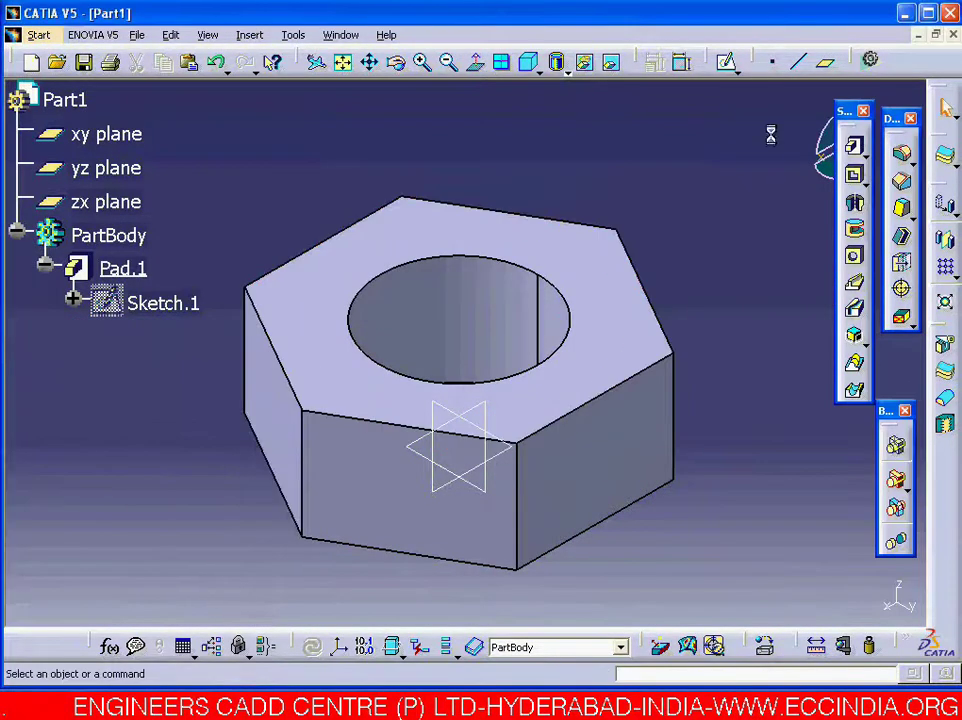
# Start a sketch on the yz plane and draw a closed right triangle about 3.35 mm wide inside the blank's upper outer corner
pyautogui.click(440, 407)
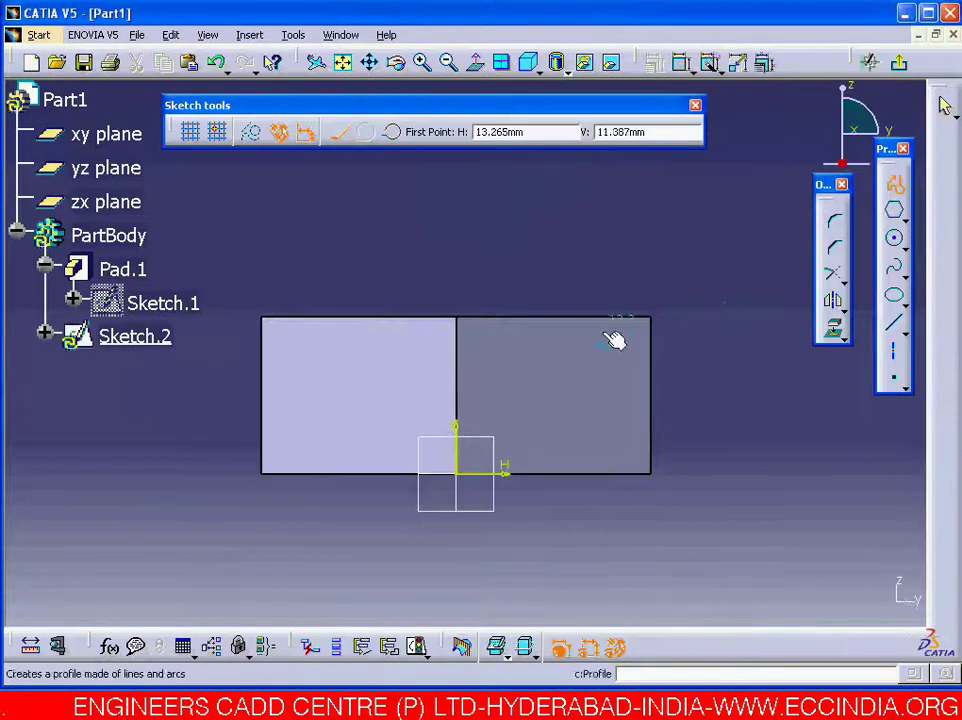
pyautogui.click(612, 331)
pyautogui.click(639, 373)
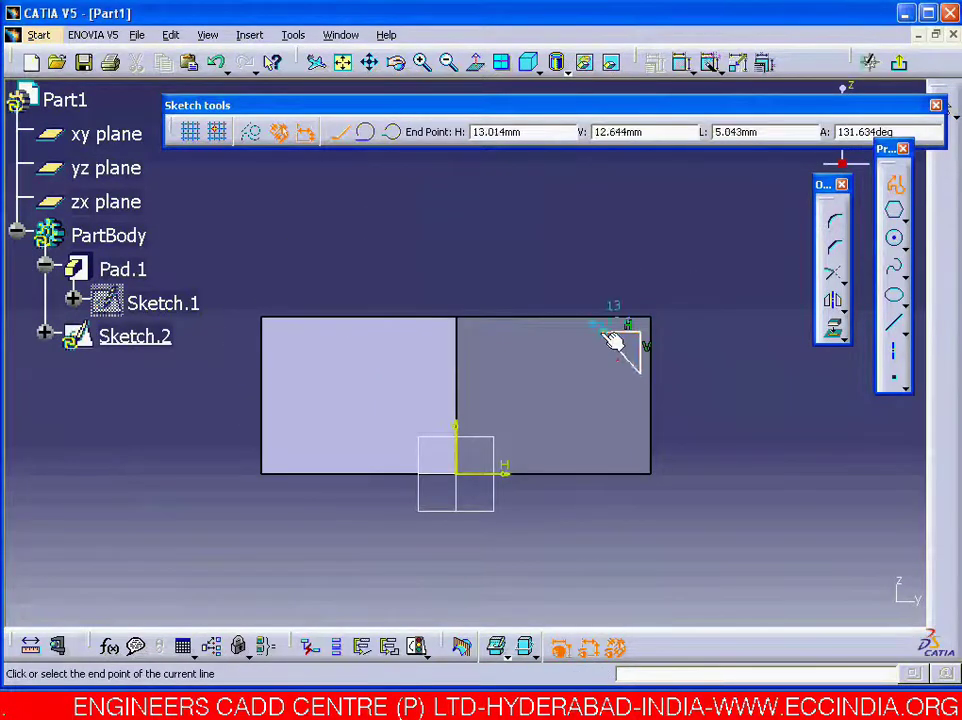
pyautogui.click(605, 331)
# Dimension the length of the triangle's horizontal side, placing the dimension above it
pyautogui.click(707, 66)
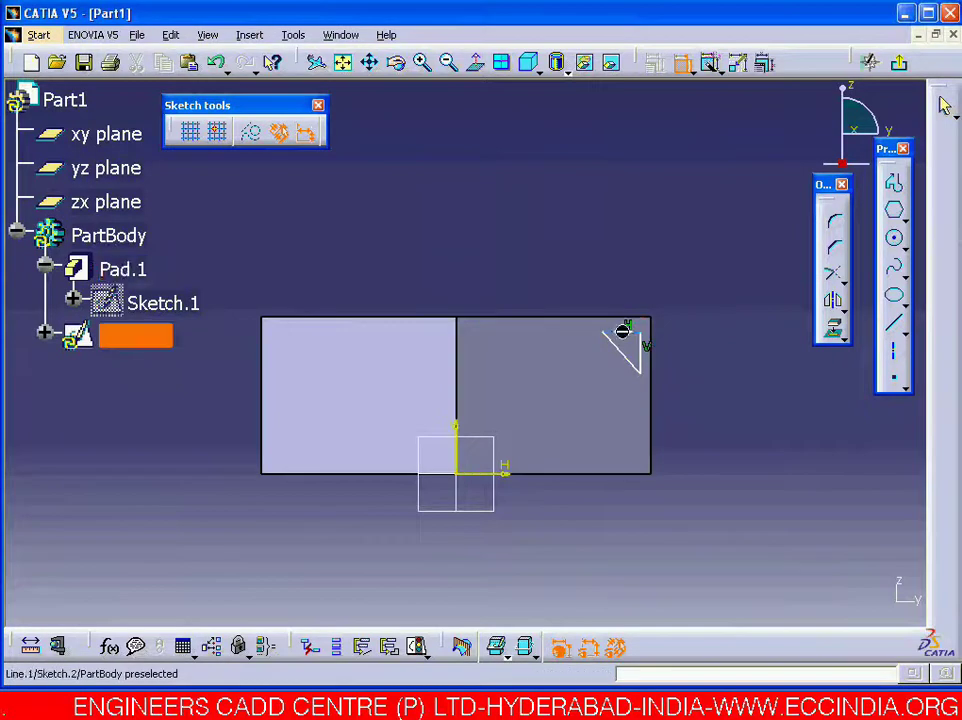
pyautogui.click(622, 330)
pyautogui.click(620, 308)
# Make the new triangle's horizontal and vertical sides coincident with the blank's top and outer side edges
pyautogui.click(681, 66)
pyautogui.click(620, 331)
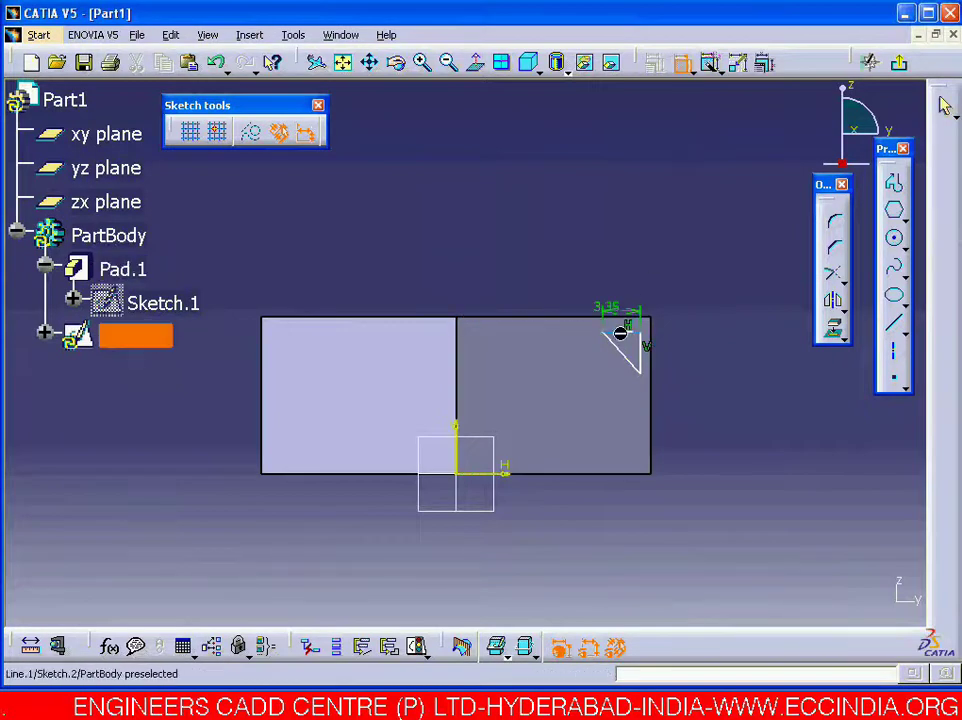
pyautogui.click(612, 318)
pyautogui.rightClick(592, 256)
pyautogui.click(654, 402)
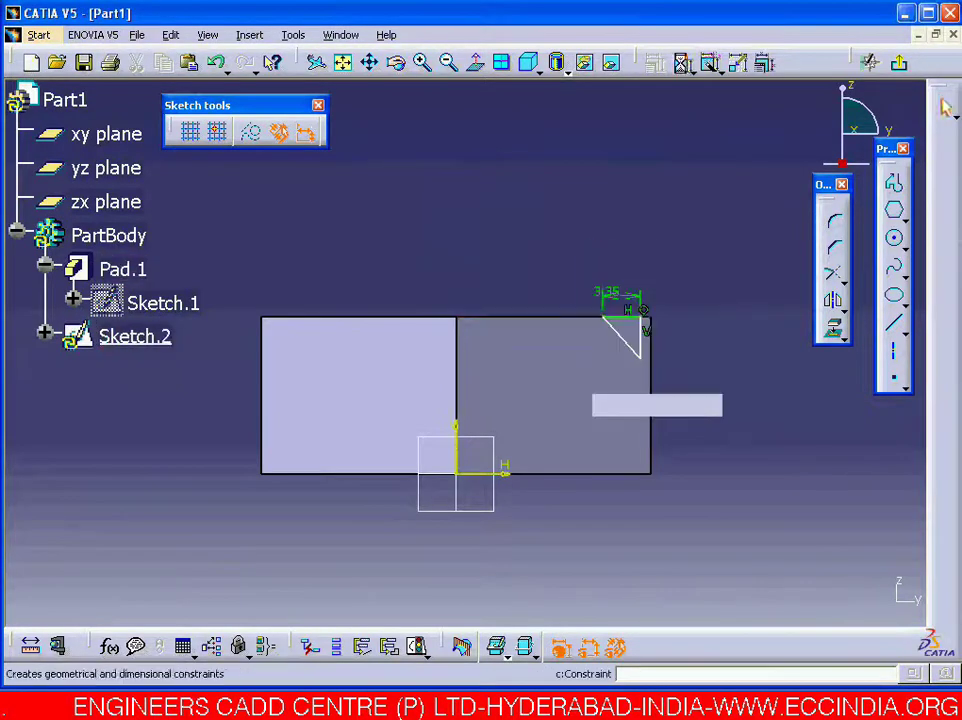
pyautogui.rightClick(694, 326)
pyautogui.click(741, 468)
# Cut a 360-degree groove from the triangle sketch on the yz plane, revolving it about the Z axis
pyautogui.click(899, 62)
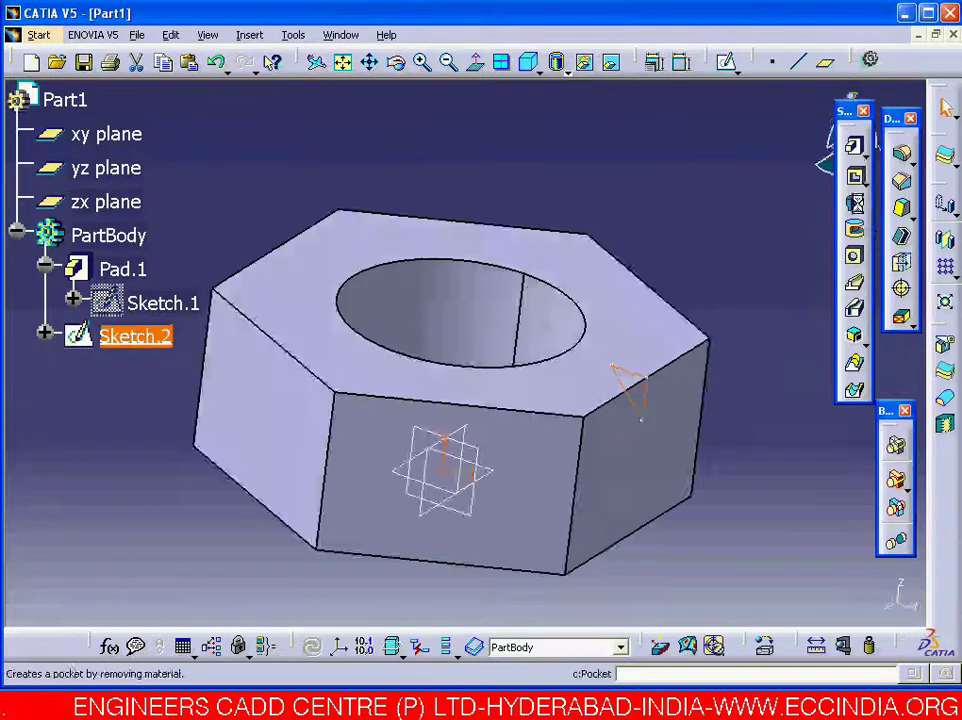
pyautogui.moveTo(554, 372); pyautogui.dragTo(537, 490, button='middle')
pyautogui.moveTo(612, 457); pyautogui.dragTo(625, 397, button='middle')
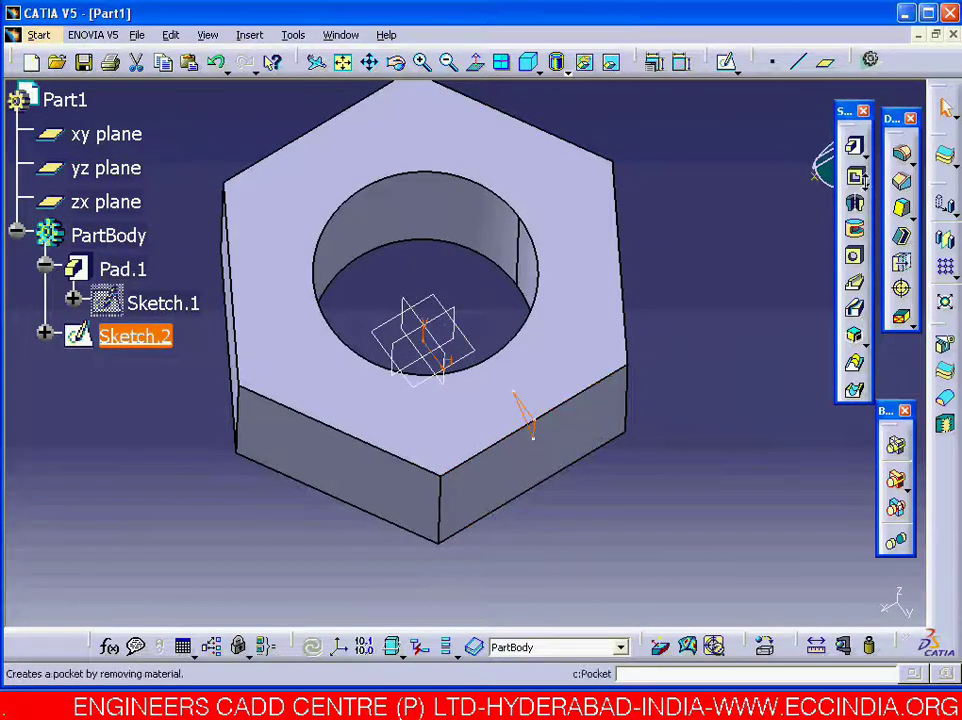
pyautogui.click(857, 231)
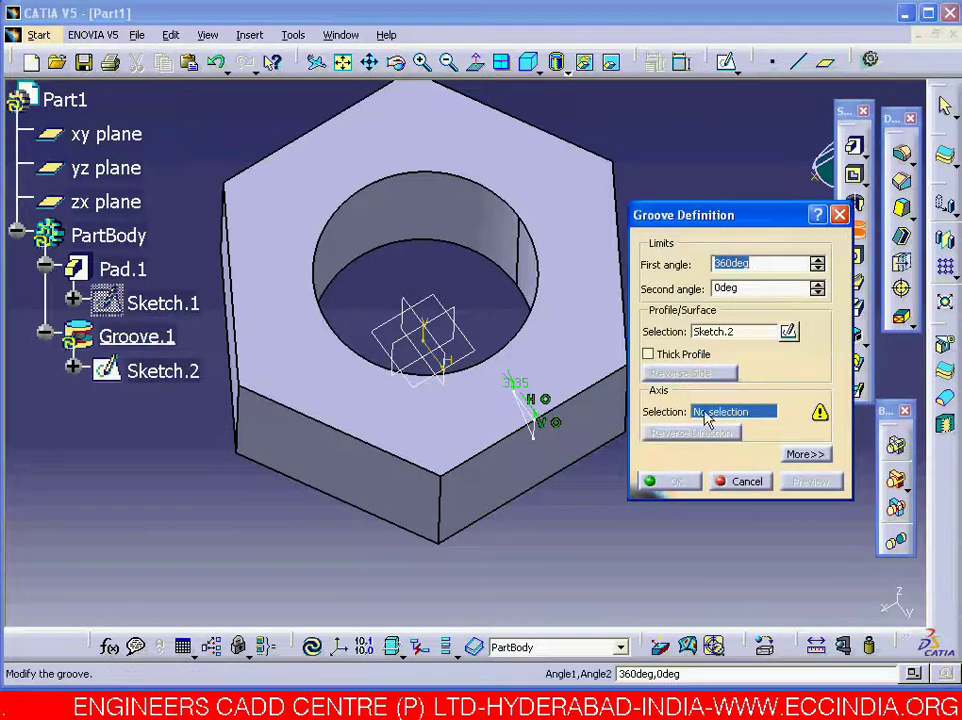
pyautogui.rightClick(710, 412)
pyautogui.click(741, 490)
pyautogui.moveTo(545, 448); pyautogui.dragTo(598, 437, button='middle')
pyautogui.moveTo(545, 148); pyautogui.dragTo(325, 127, button='middle')
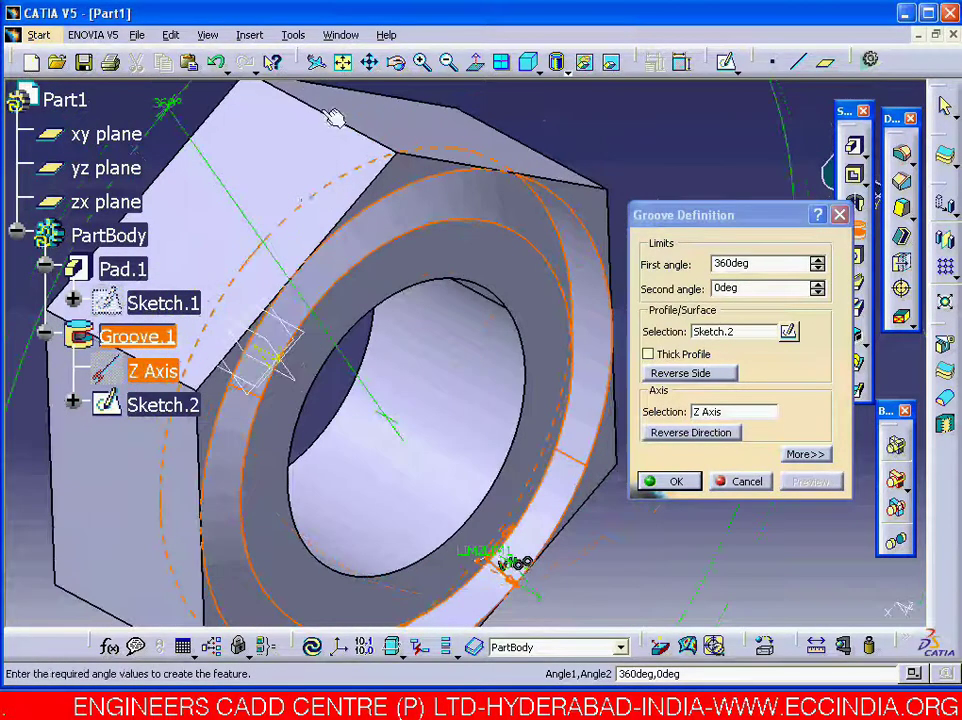
pyautogui.middleClick(297, 243)
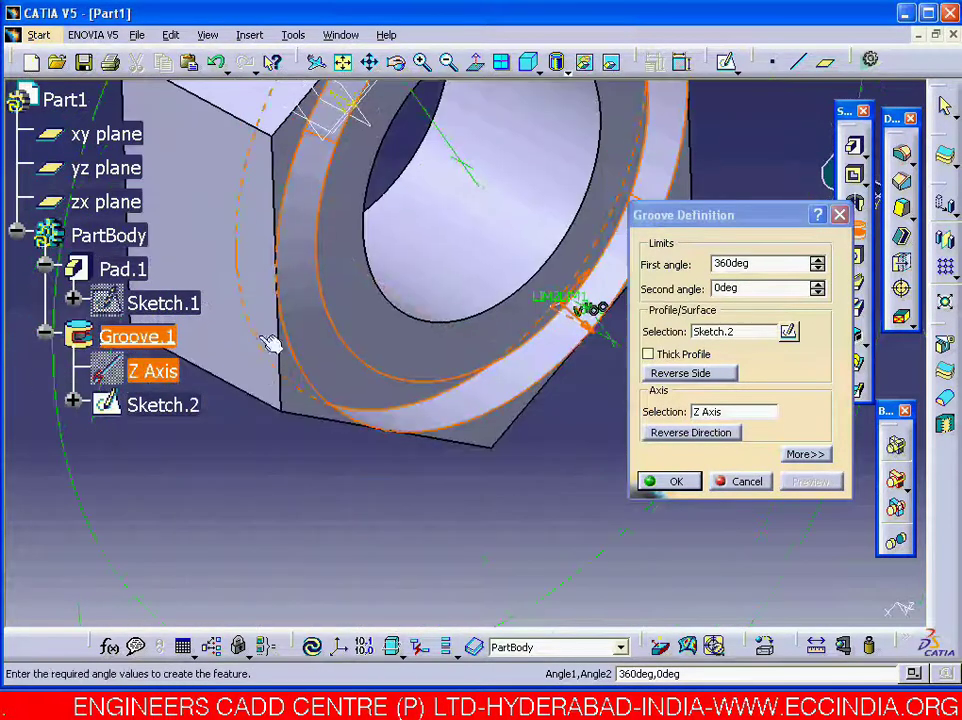
pyautogui.middleClick(377, 431)
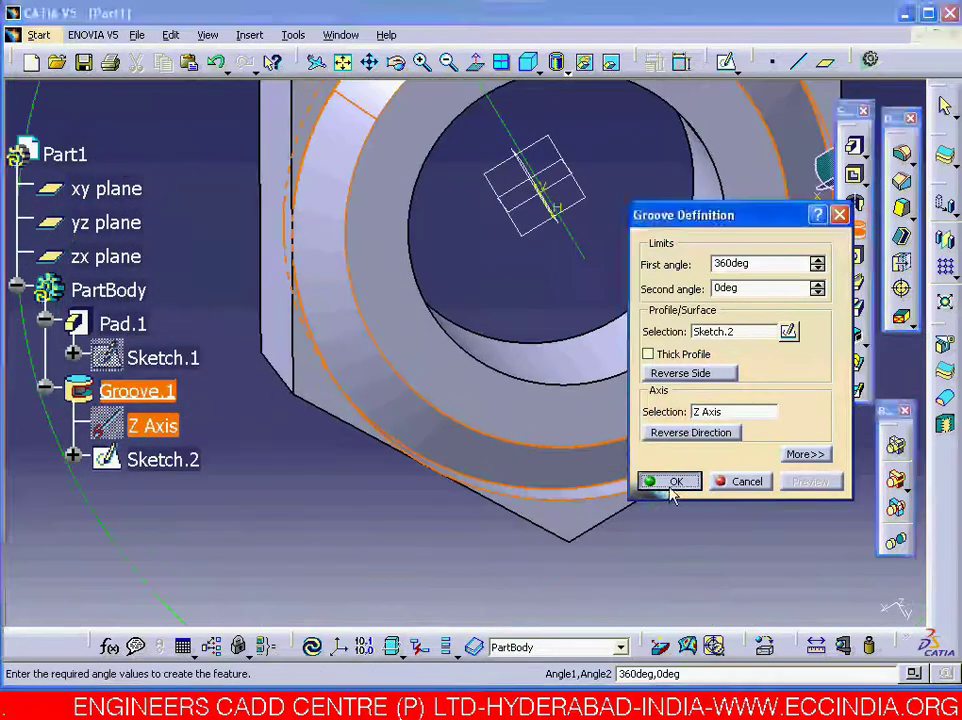
pyautogui.click(670, 486)
pyautogui.click(346, 70)
pyautogui.click(528, 62)
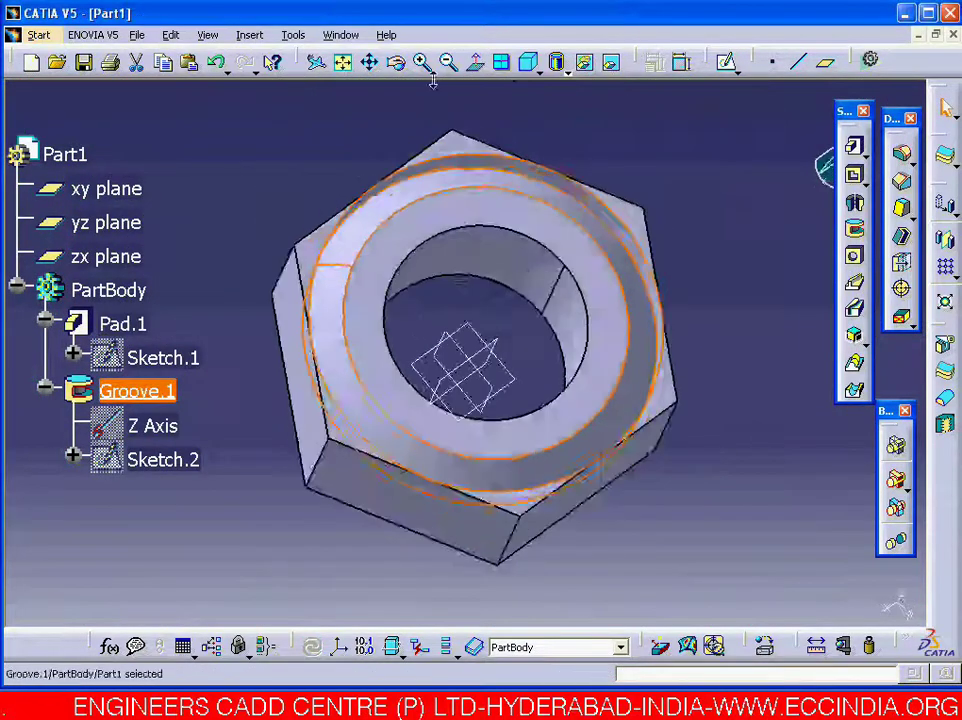
# Delete the groove and its triangle sketch from the part body
pyautogui.click(178, 392)
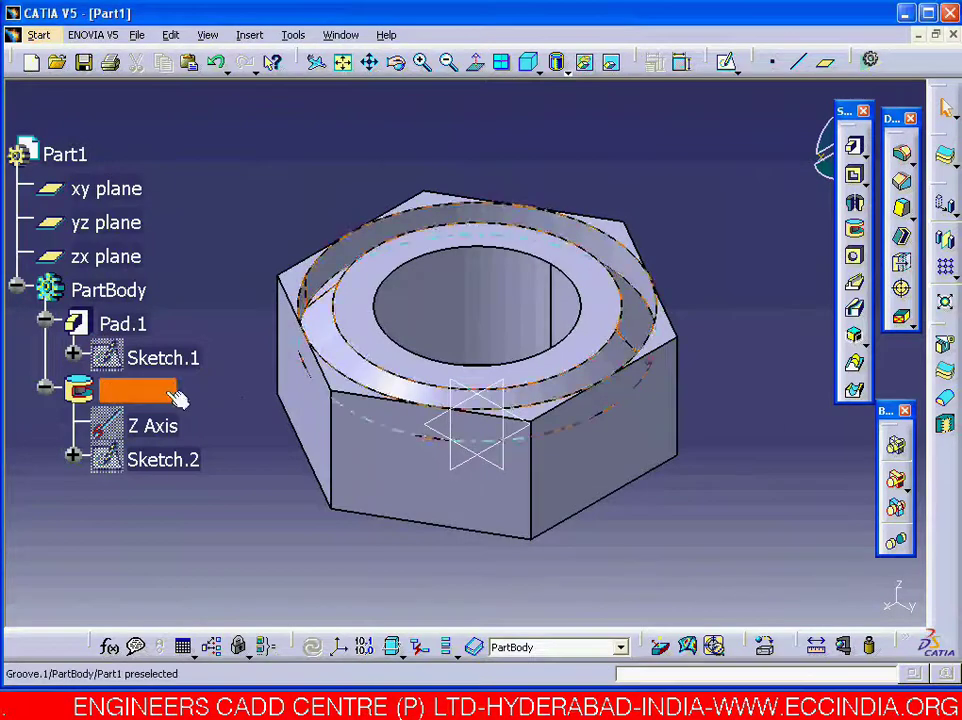
pyautogui.press('Delete')
pyautogui.press('Return')
# Start a sketch on the zx plane and draw a closed right triangle inside the blank's upper outer corner
pyautogui.click(106, 256)
pyautogui.click(853, 145)
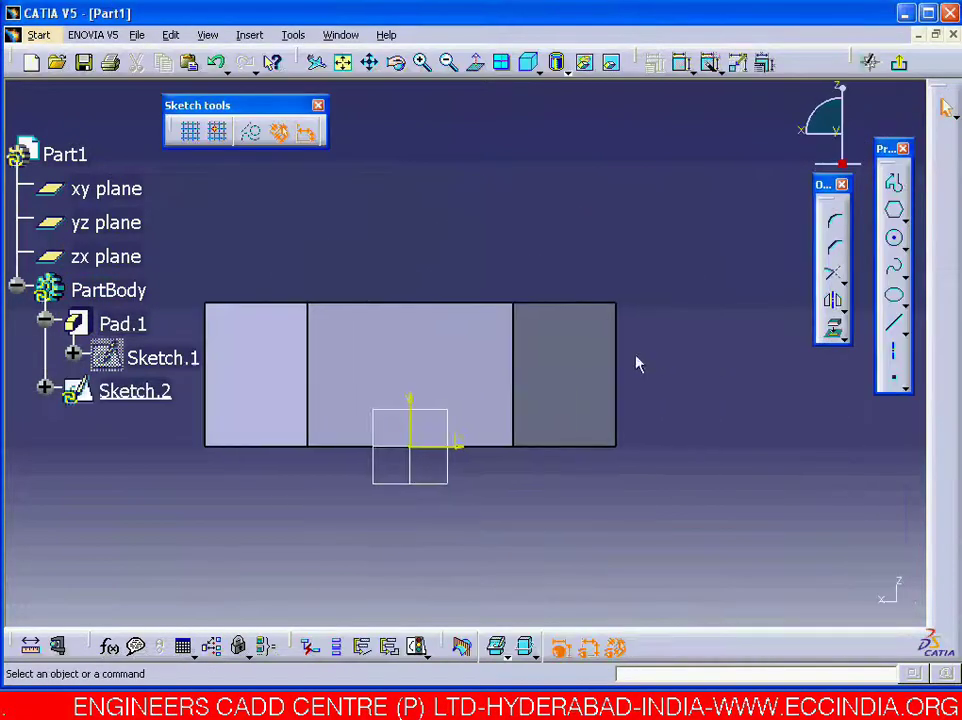
pyautogui.click(893, 190)
pyautogui.click(569, 303)
pyautogui.click(613, 303)
pyautogui.click(613, 349)
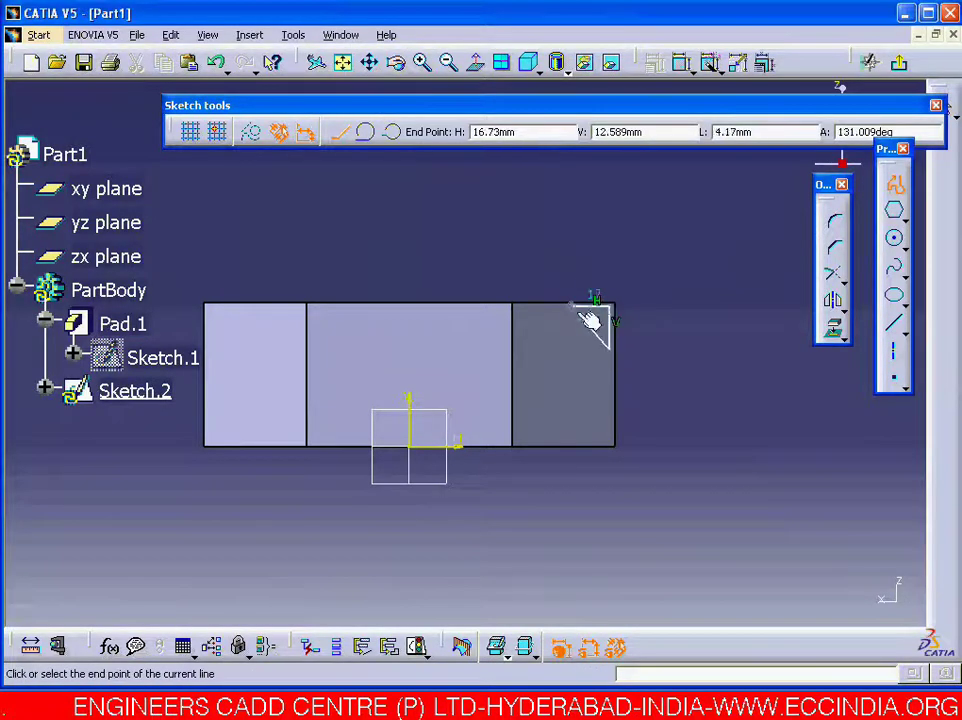
pyautogui.click(571, 305)
# Make the triangle's horizontal and vertical sides coincident with the blank's top and outer side edges, and finish the sketch
pyautogui.click(593, 305)
pyautogui.click(573, 243)
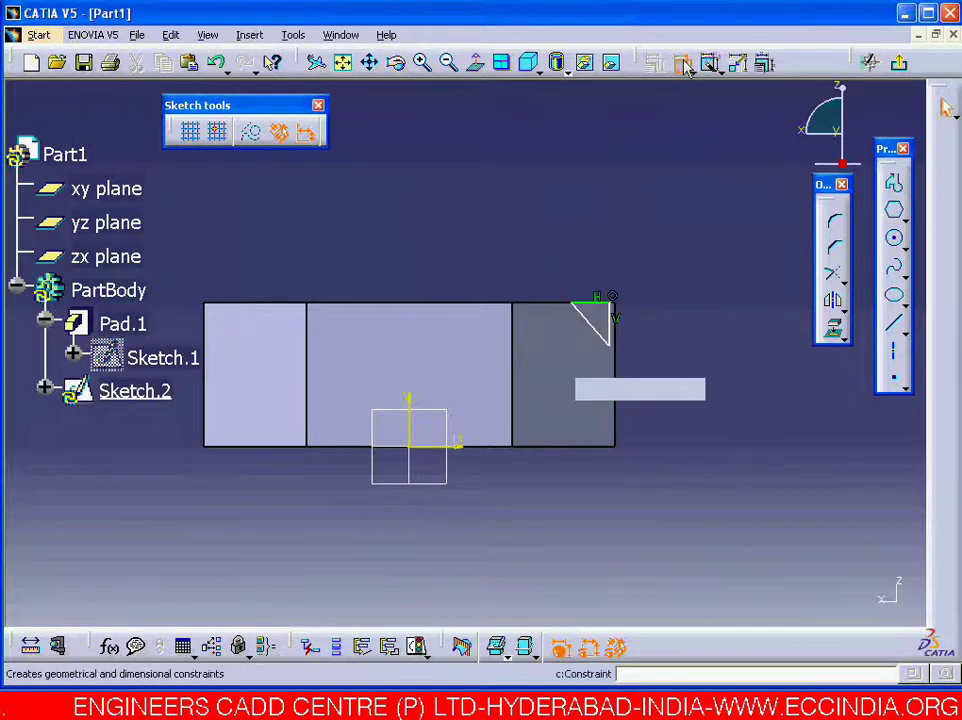
pyautogui.click(611, 322)
pyautogui.rightClick(699, 348)
pyautogui.click(732, 500)
pyautogui.click(900, 63)
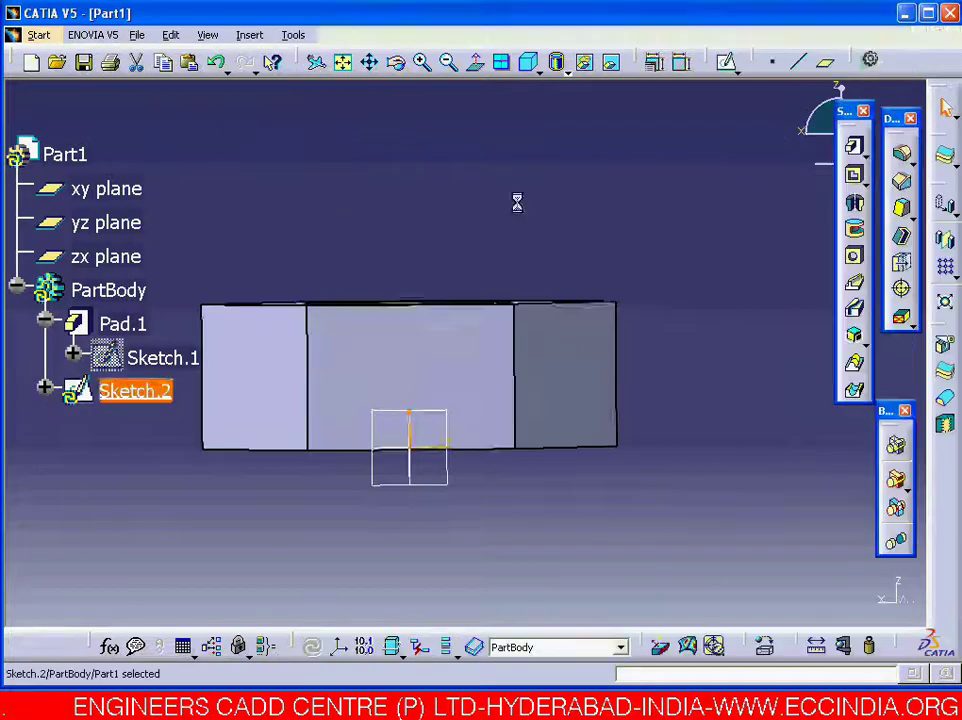
# Cut a groove from the zx-plane triangle sketch about the Z axis to chamfer the nut's upper corners
pyautogui.moveTo(597, 369)
pyautogui.mouseDown(button='middle')
pyautogui.moveTo(425, 393)
pyautogui.moveTo(617, 458)
pyautogui.moveTo(672, 399)
pyautogui.mouseUp(button='middle')
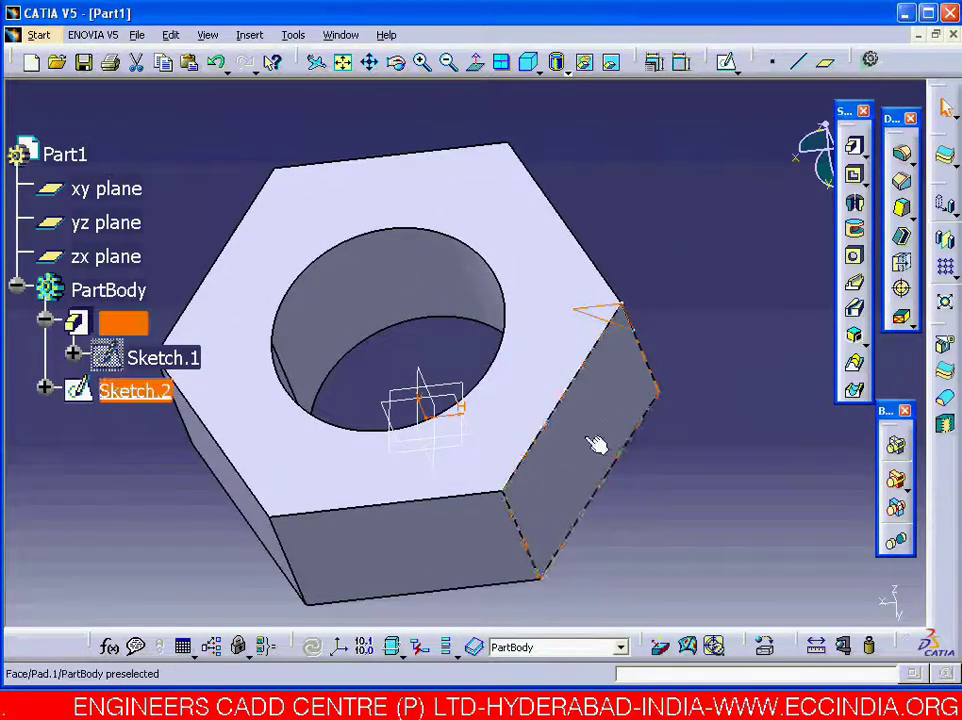
pyautogui.click(855, 233)
pyautogui.rightClick(717, 423)
pyautogui.click(740, 495)
pyautogui.click(674, 483)
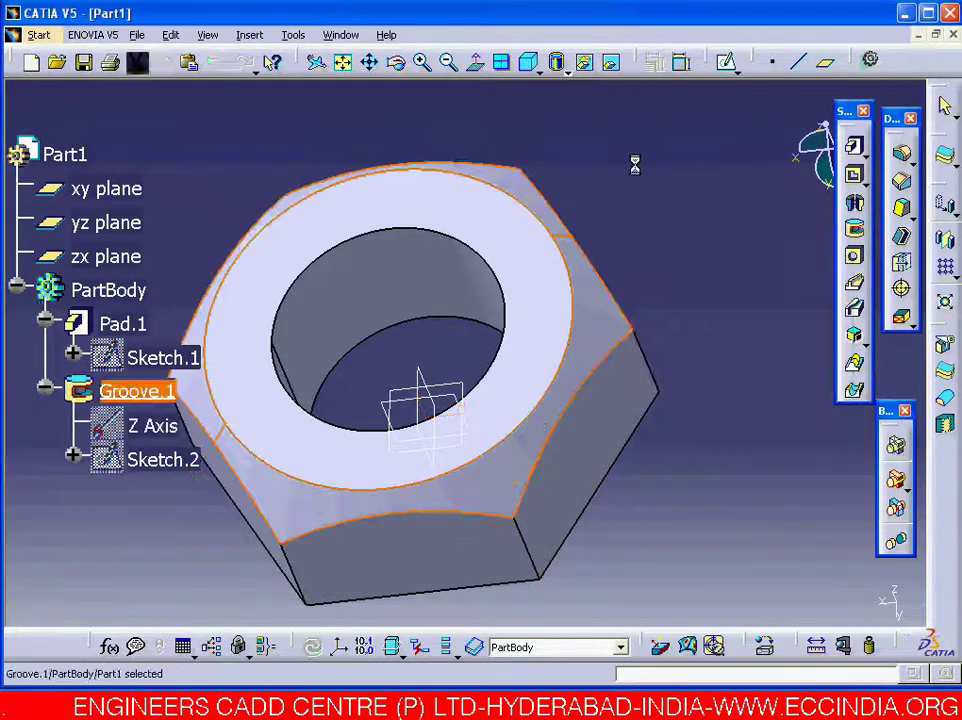
pyautogui.click(528, 62)
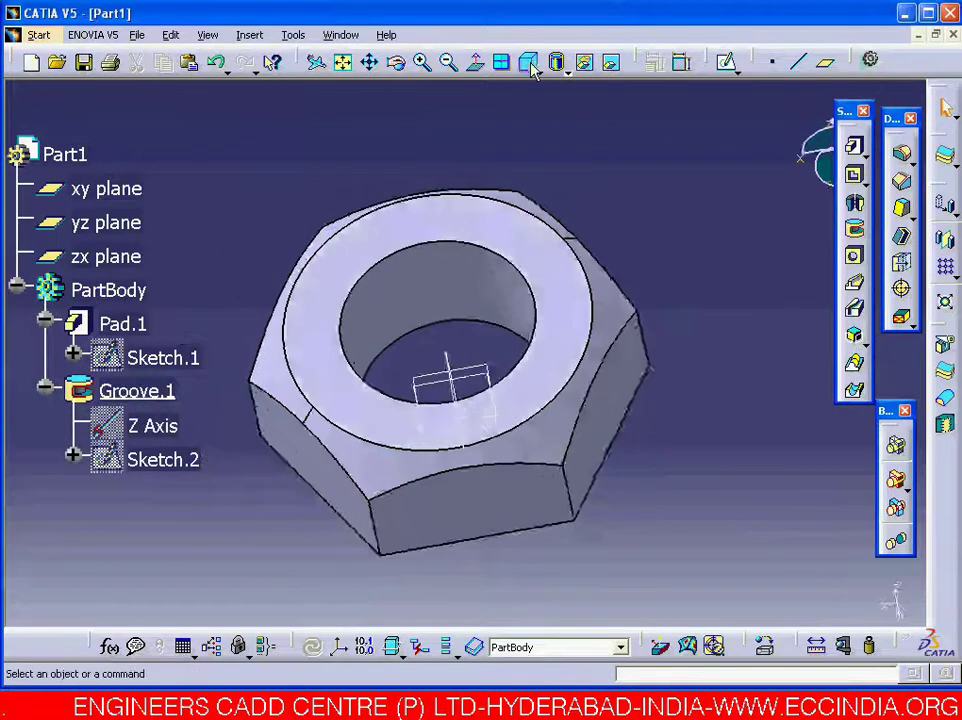
pyautogui.moveTo(449, 554); pyautogui.dragTo(449, 421, button='middle')
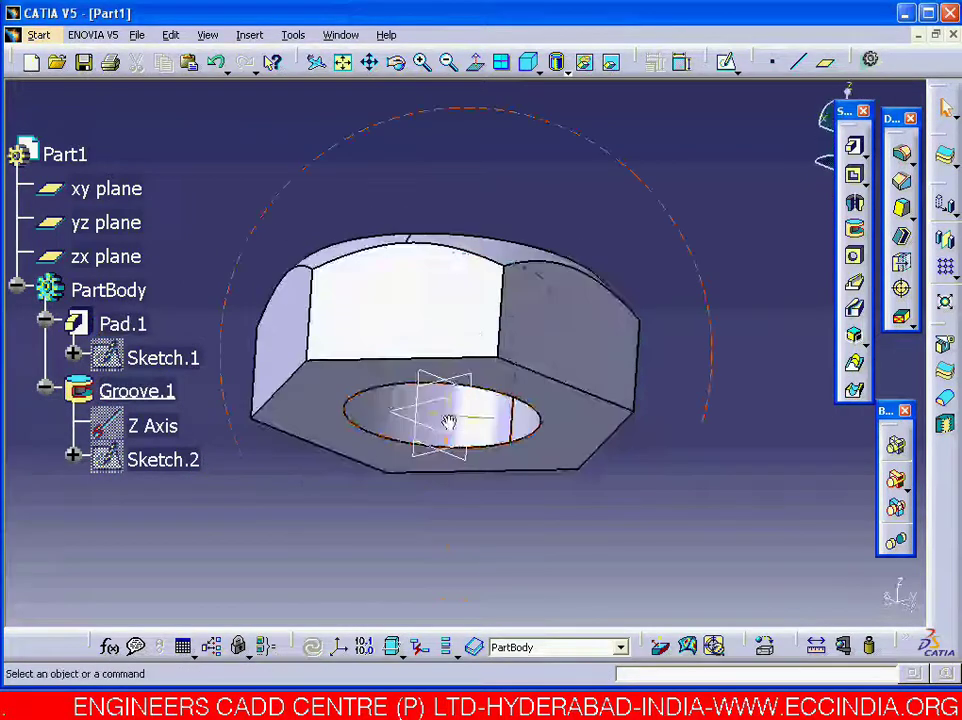